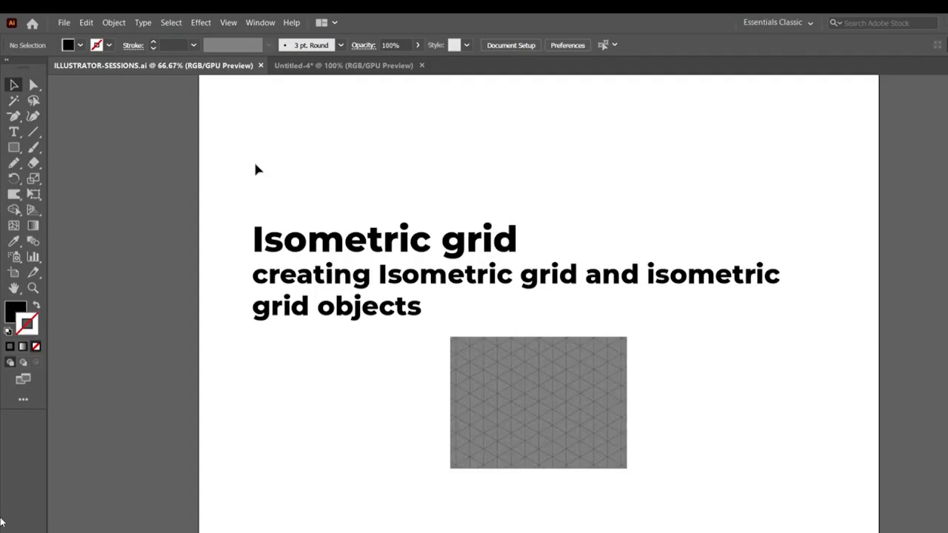
Switch to the Untitled-4 document and delete its isometric grid heading and explanation text
{"action": "left_click", "coordinate": [326, 65]}
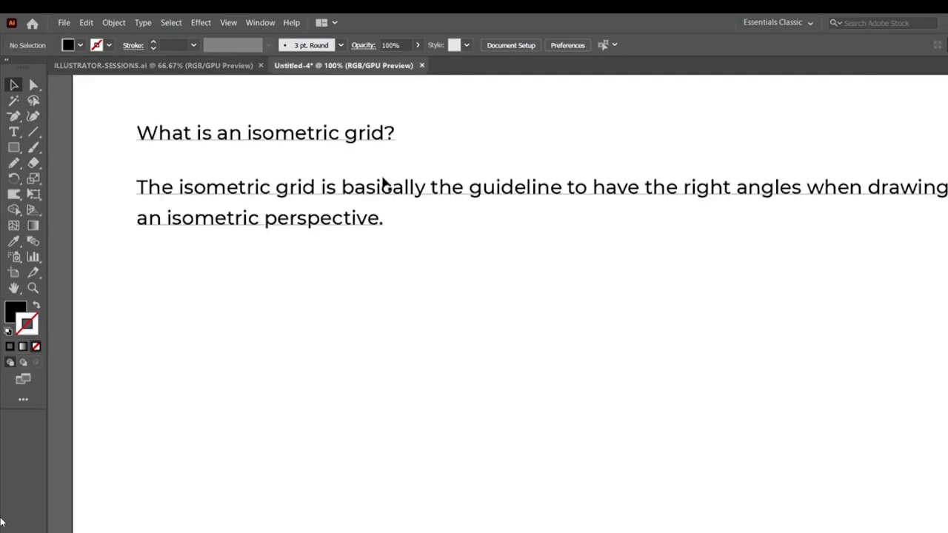
{"action": "key", "text": "ctrl+minus"}
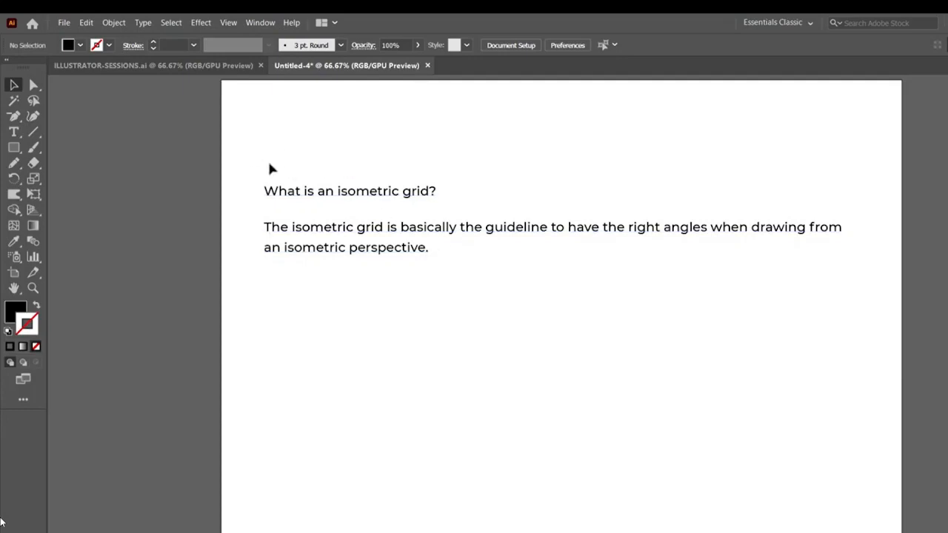
{"action": "left_click_drag", "start_coordinate": [267, 159], "coordinate": [921, 294]}
{"action": "key", "text": "Delete"}
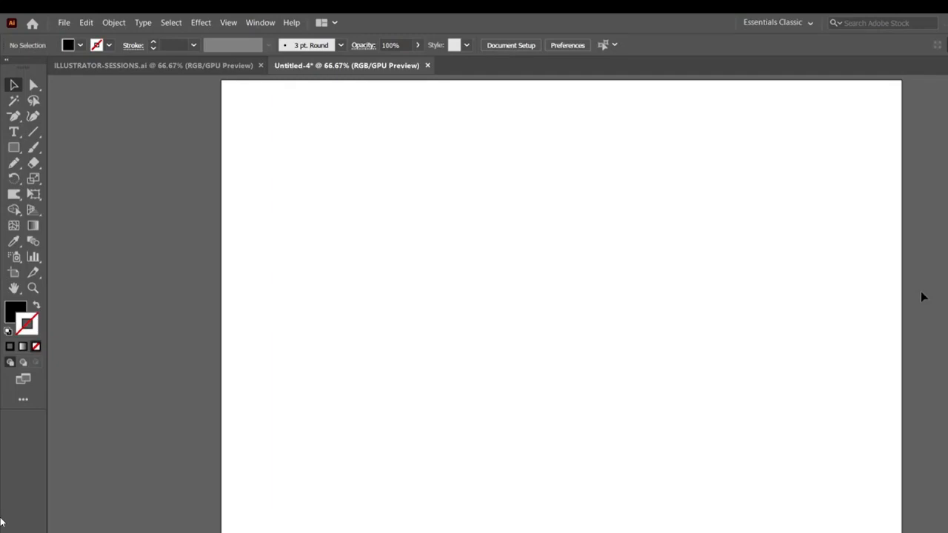
Check the keyboard increment and corner radius settings in the General preferences, and close them without changes
{"action": "left_click", "coordinate": [87, 23]}
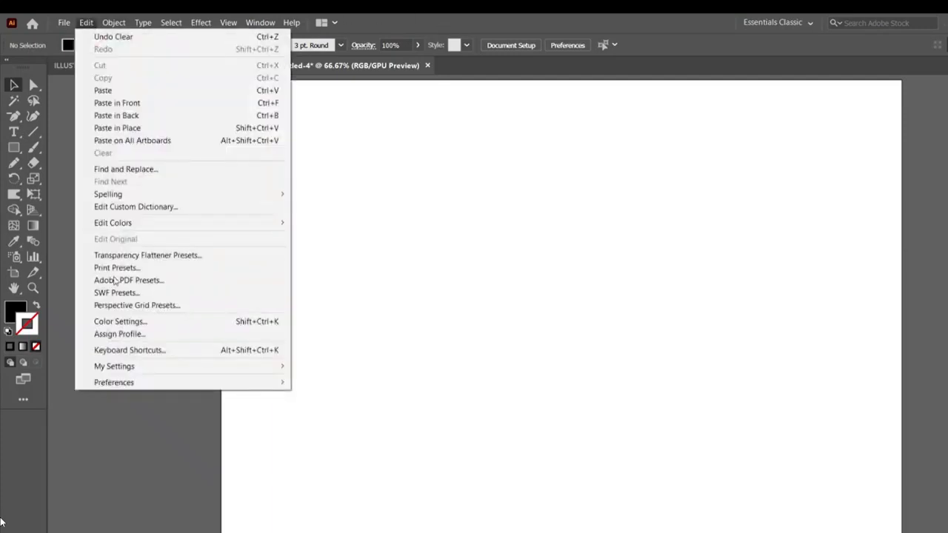
{"action": "mouse_move", "coordinate": [141, 384]}
{"action": "left_click", "coordinate": [11, 23]}
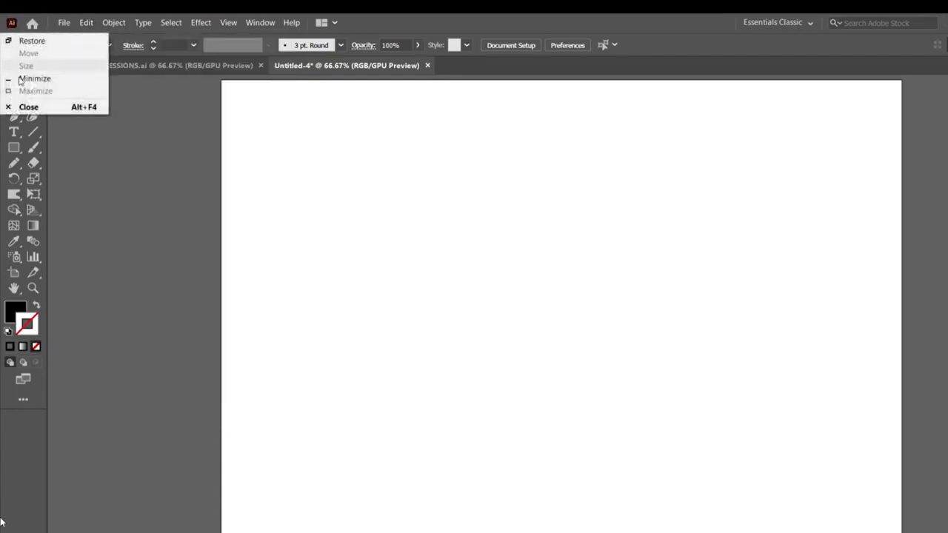
{"action": "left_click", "coordinate": [85, 23]}
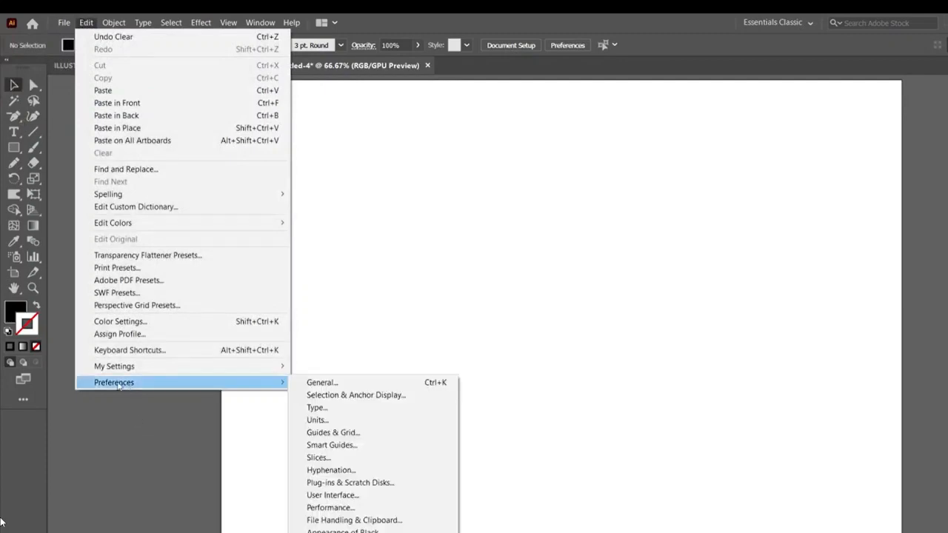
{"action": "left_click", "coordinate": [342, 383]}
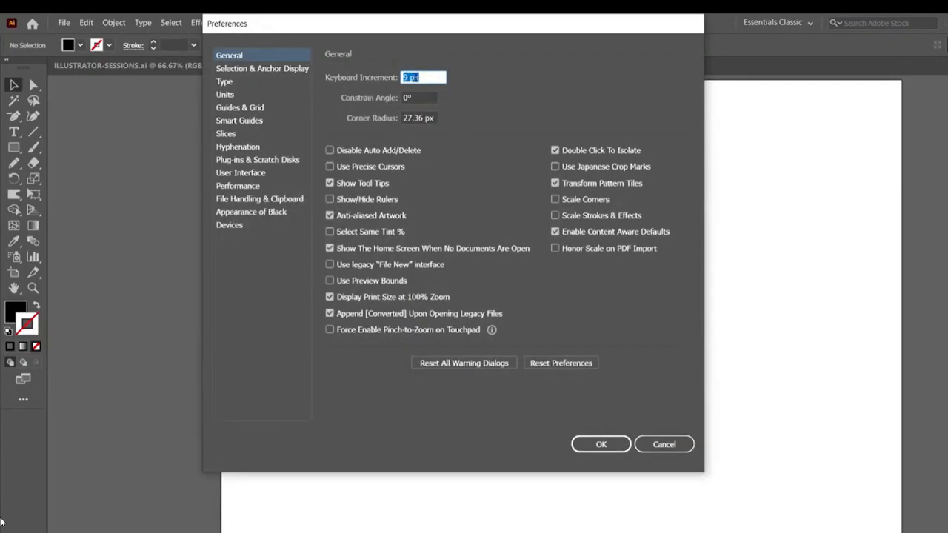
{"action": "left_click", "coordinate": [403, 119]}
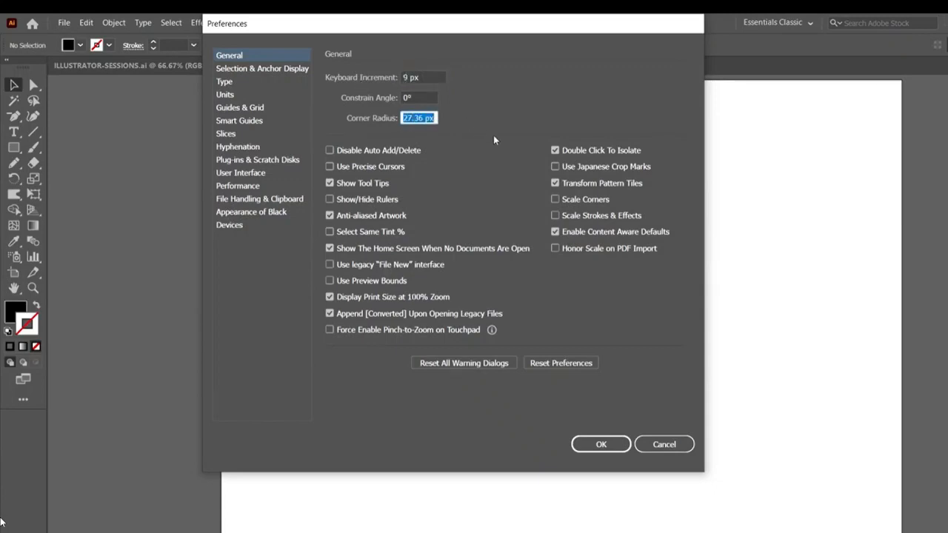
{"action": "key", "text": "Escape"}
Draw a vertical line near the artboard's left edge from about X 25 px, Y 37 px, and give it a black 0.5 px stroke
{"action": "left_click_drag", "start_coordinate": [33, 134], "coordinate": [74, 133]}
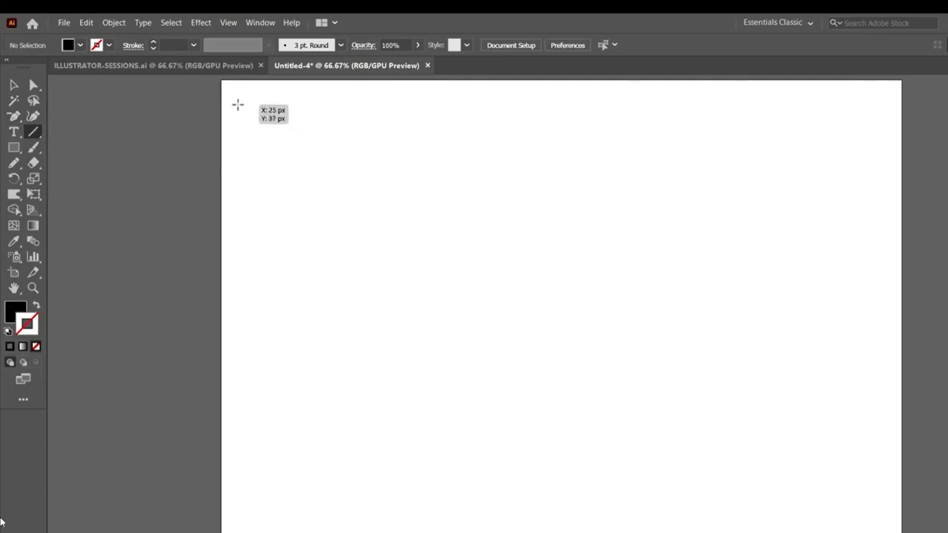
{"action": "left_click_drag", "start_coordinate": [238, 105], "coordinate": [247, 475]}
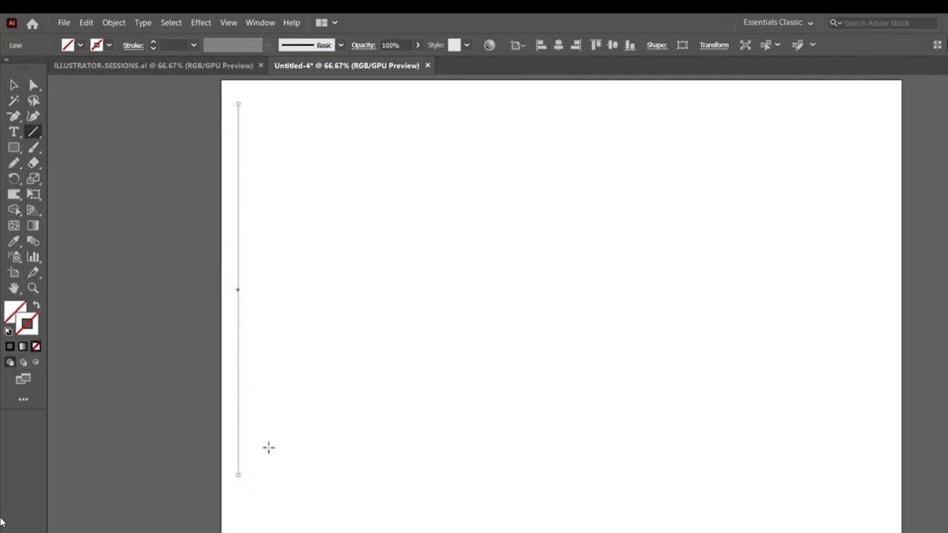
{"action": "left_click", "coordinate": [10, 348]}
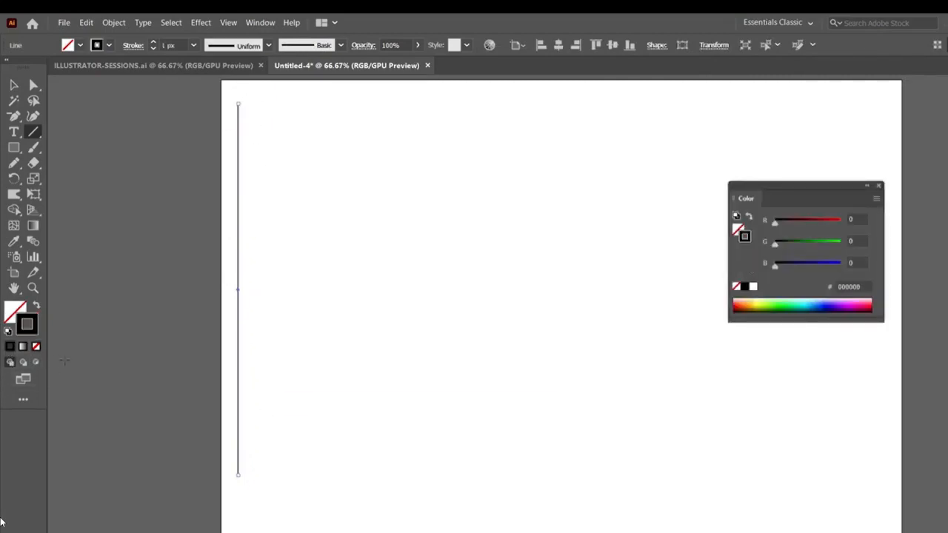
{"action": "left_click", "coordinate": [154, 49]}
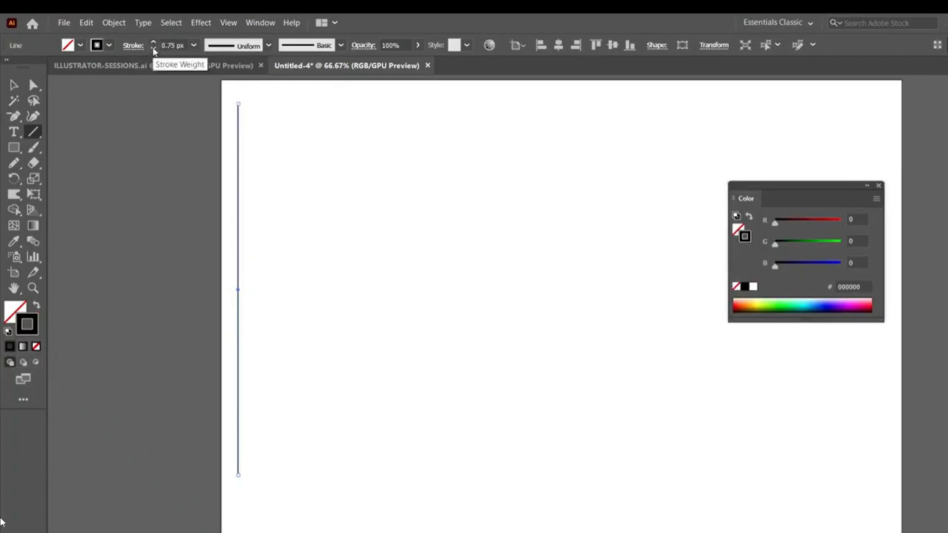
{"action": "left_click", "coordinate": [154, 50]}
{"action": "left_click", "coordinate": [13, 87]}
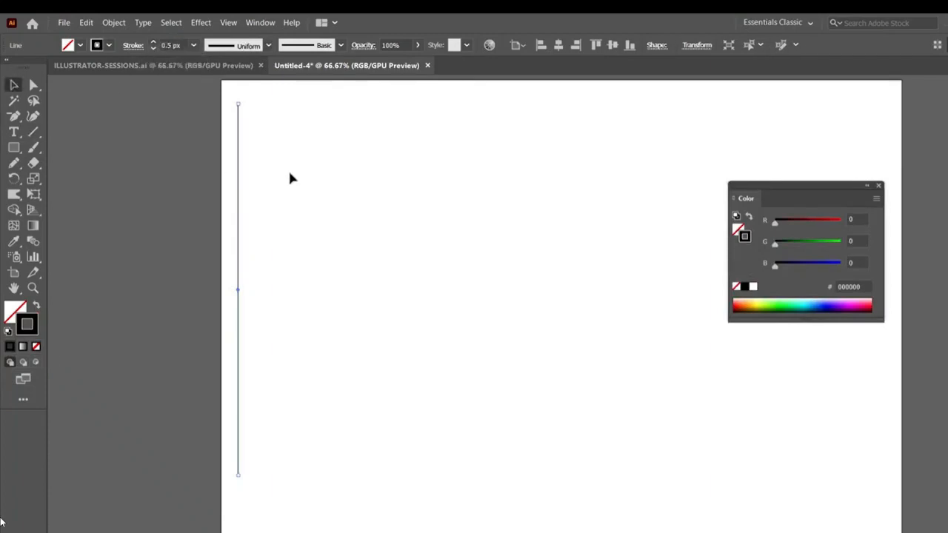
Duplicate the vertical line sideways and repeat the copy at equal spacing until the row extends far beyond the artboard's right edge
{"action": "left_click", "coordinate": [245, 181]}
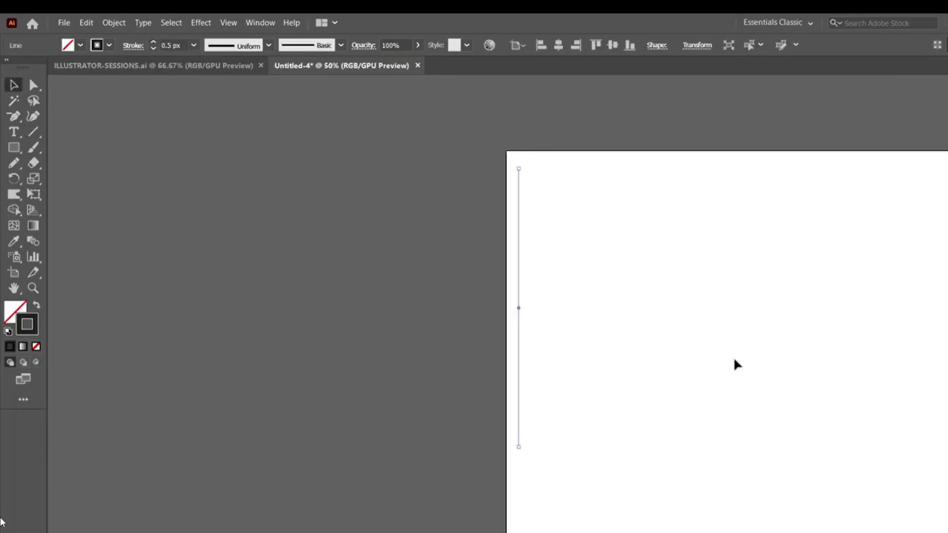
{"action": "left_click_drag", "start_coordinate": [740, 357], "coordinate": [519, 308]}
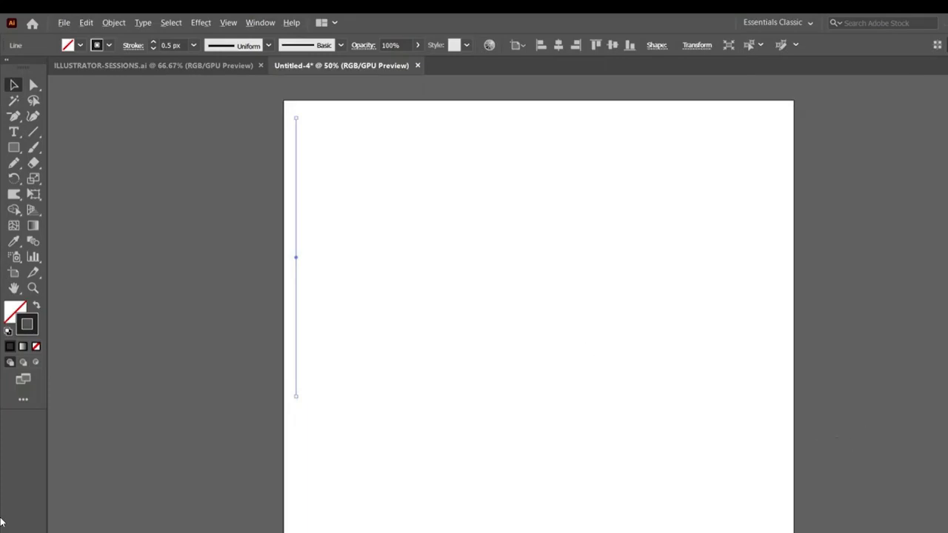
{"action": "key", "text": "alt+Right"}
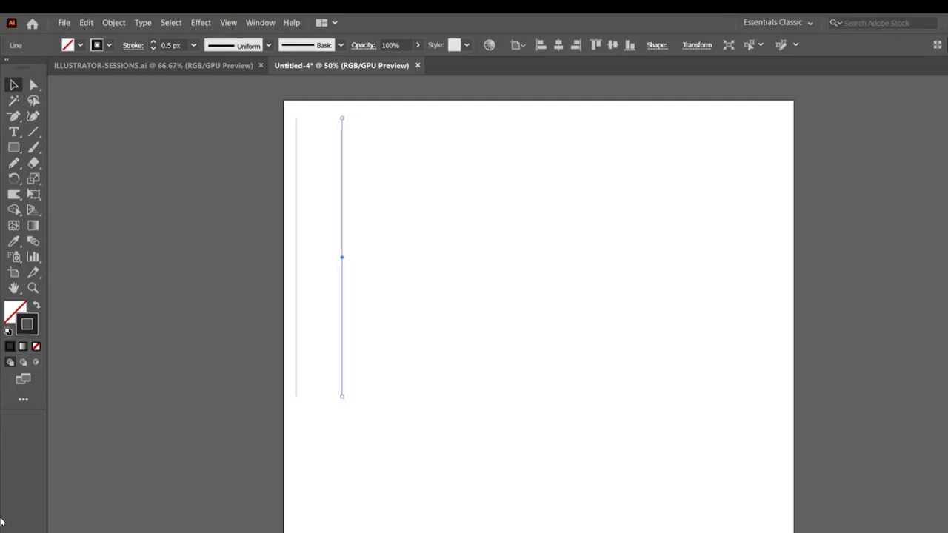
{"action": "key", "text": "ctrl+d"}
{"action": "key", "text": "ctrl+d"}
{"action": "key", "text": "ctrl+d"}
{"action": "key", "text": "ctrl+d"}
{"action": "key", "text": "ctrl+d"}
{"action": "key", "text": "ctrl+d"}
{"action": "key", "text": "ctrl+d"}
{"action": "key", "text": "ctrl+d"}
{"action": "key", "text": "ctrl+d"}
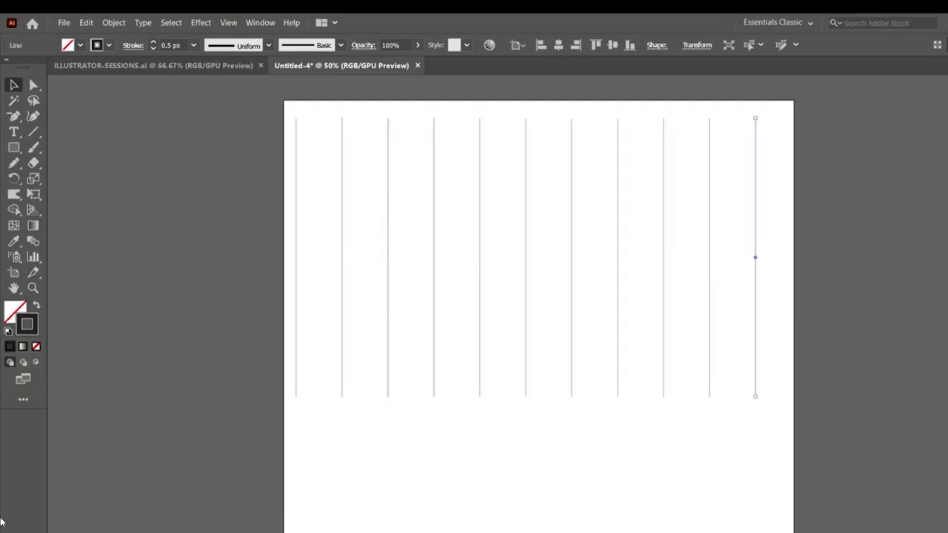
{"action": "key", "text": "ctrl+d"}
{"action": "key", "text": "ctrl+d"}
{"action": "key", "text": "ctrl+d"}
{"action": "key", "text": "ctrl+d"}
{"action": "key", "text": "ctrl+d"}
{"action": "key", "text": "ctrl+d"}
{"action": "key", "text": "ctrl+d"}
{"action": "key", "text": "ctrl+d"}
{"action": "key", "text": "ctrl+d"}
{"action": "key", "text": "ctrl+d"}
{"action": "key", "text": "ctrl+d"}
{"action": "key", "text": "ctrl+d"}
{"action": "key", "text": "ctrl+minus"}
{"action": "key", "text": "ctrl+minus"}
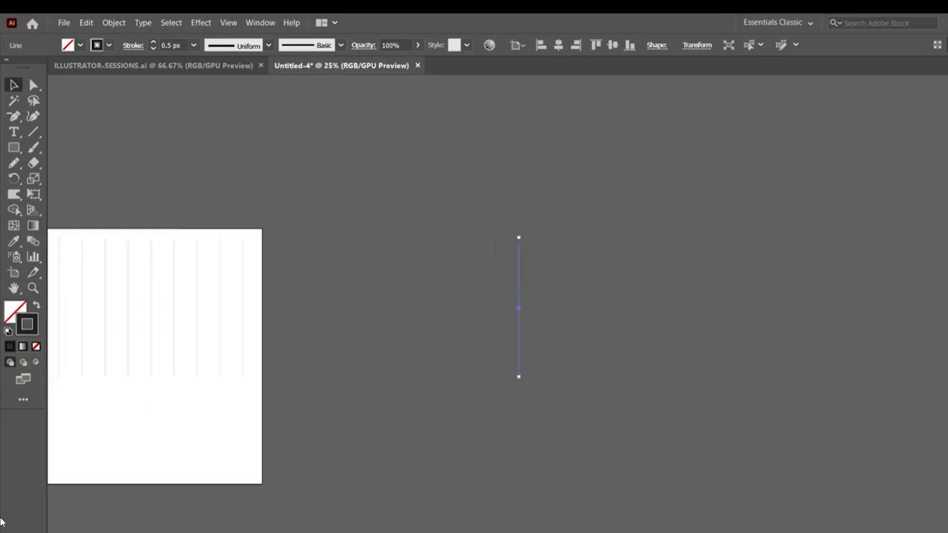
{"action": "key", "text": "ctrl+minus"}
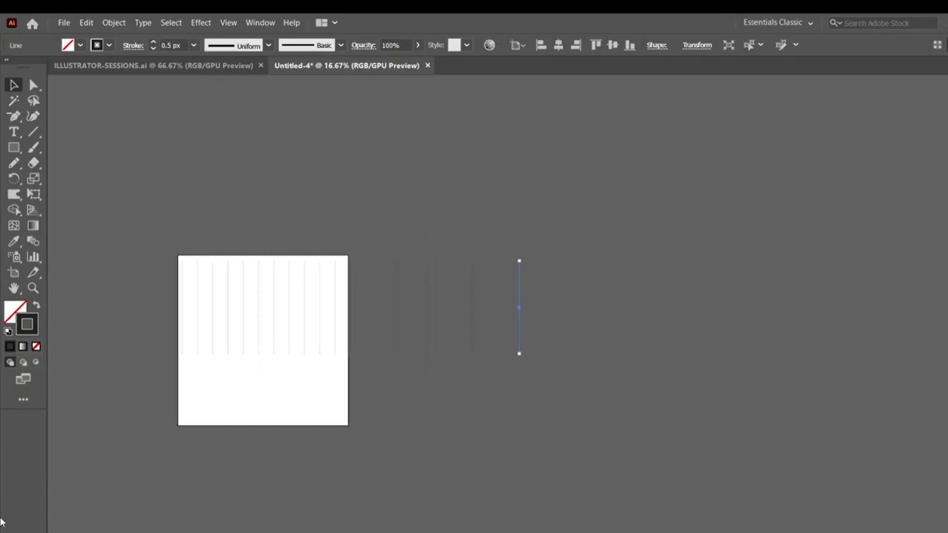
{"action": "key", "text": "ctrl+d"}
{"action": "key", "text": "ctrl+d"}
{"action": "key", "text": "ctrl+d"}
{"action": "key", "text": "ctrl+d"}
{"action": "key", "text": "ctrl+d"}
{"action": "key", "text": "ctrl+d"}
{"action": "key", "text": "ctrl+d"}
{"action": "key", "text": "ctrl+d"}
{"action": "key", "text": "ctrl+d"}
{"action": "key", "text": "ctrl+d"}
{"action": "key", "text": "ctrl+d"}
{"action": "key", "text": "ctrl+d"}
{"action": "key", "text": "ctrl+d"}
{"action": "key", "text": "ctrl+d"}
{"action": "key", "text": "ctrl+d"}
{"action": "key", "text": "ctrl+d"}
{"action": "key", "text": "ctrl+d"}
{"action": "key", "text": "ctrl+d"}
Select all the vertical lines and group them
{"action": "key", "text": "ctrl+a"}
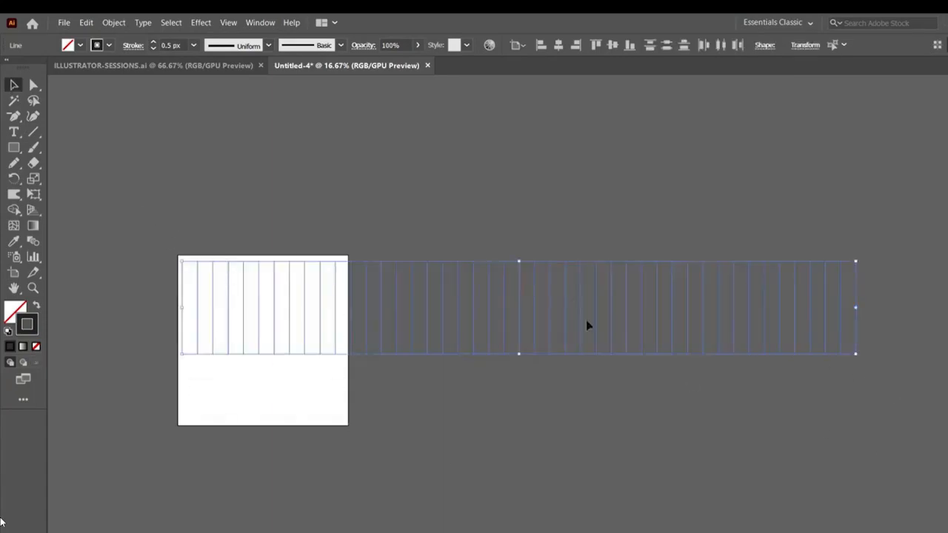
{"action": "right_click", "coordinate": [488, 289]}
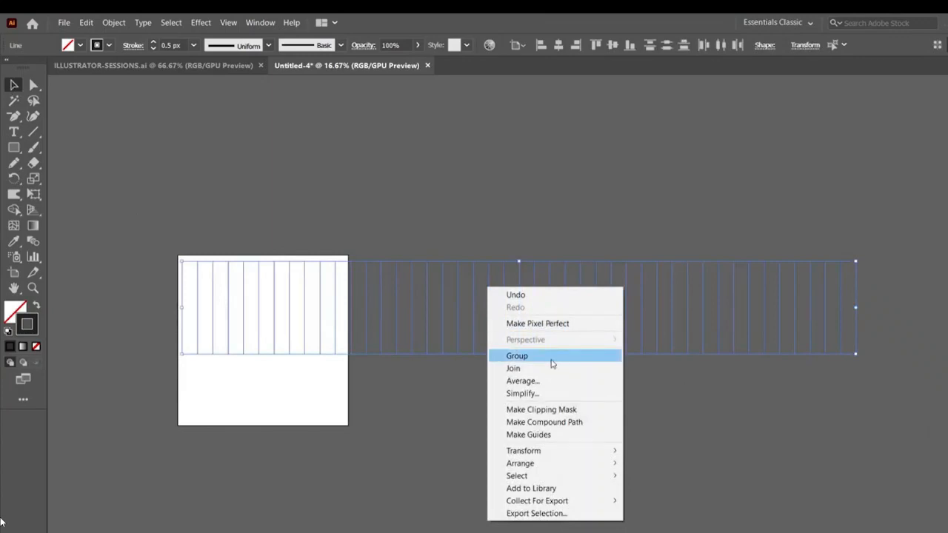
{"action": "left_click", "coordinate": [551, 360]}
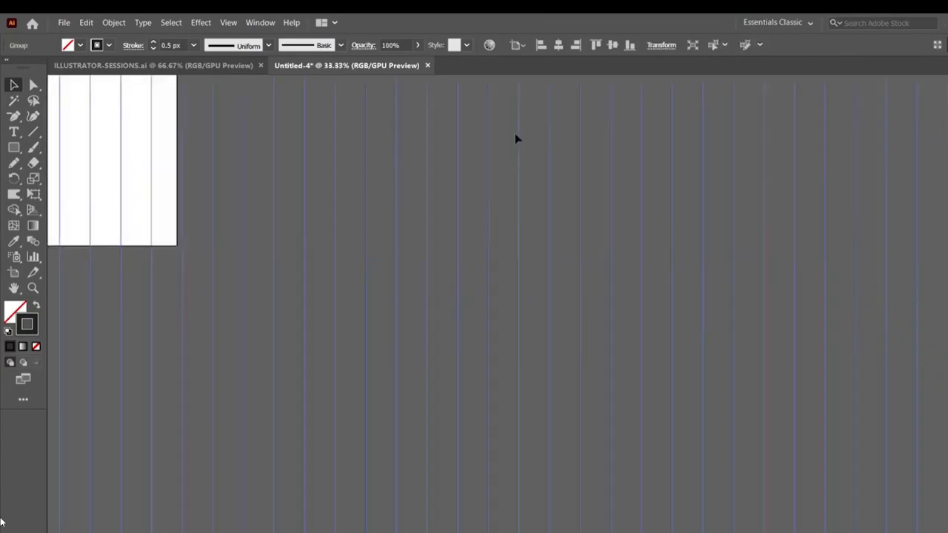
Stretch the line group vertically so it extends far above and below the artboard
{"action": "key", "text": "ctrl+minus"}
{"action": "key", "text": "ctrl+minus"}
{"action": "key", "text": "ctrl+minus"}
{"action": "key", "text": "ctrl+minus"}
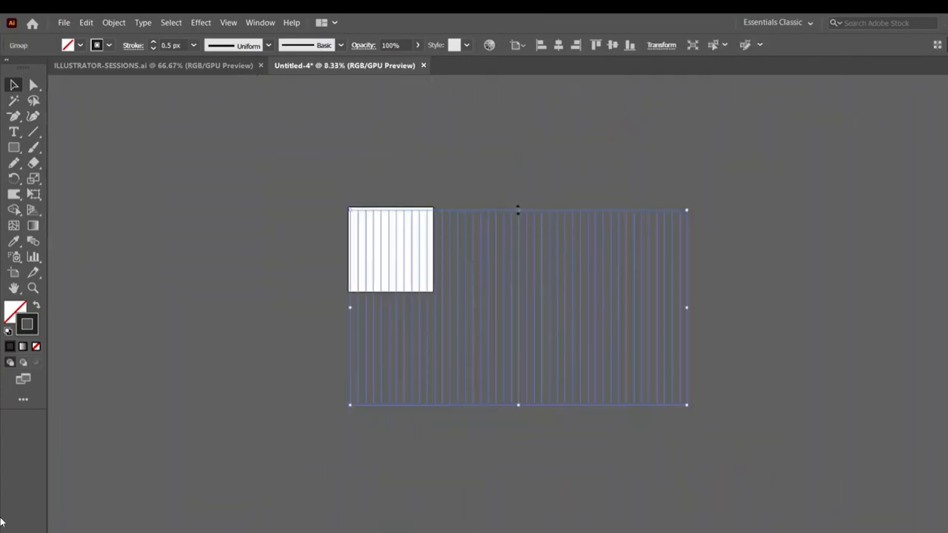
{"action": "left_click_drag", "start_coordinate": [518, 210], "coordinate": [519, 80]}
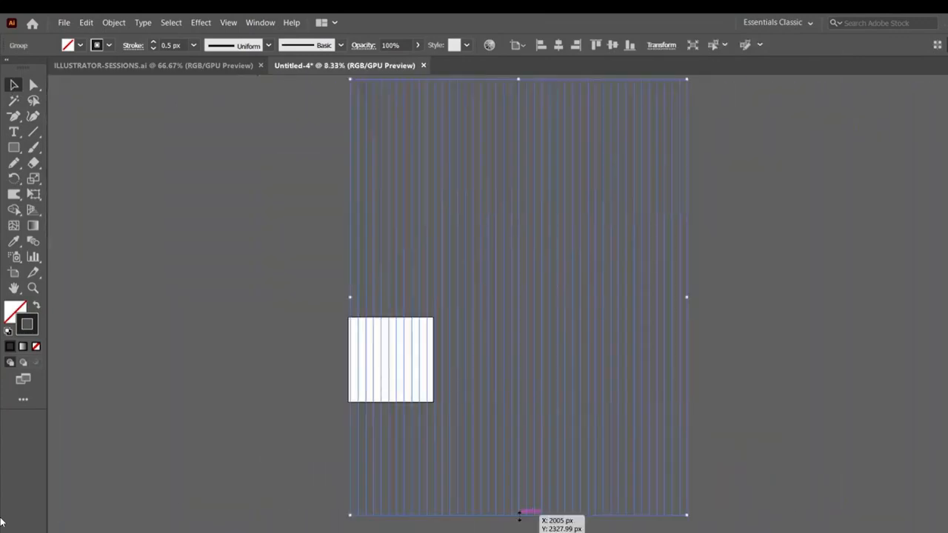
{"action": "left_click_drag", "start_coordinate": [519, 514], "coordinate": [519, 532]}
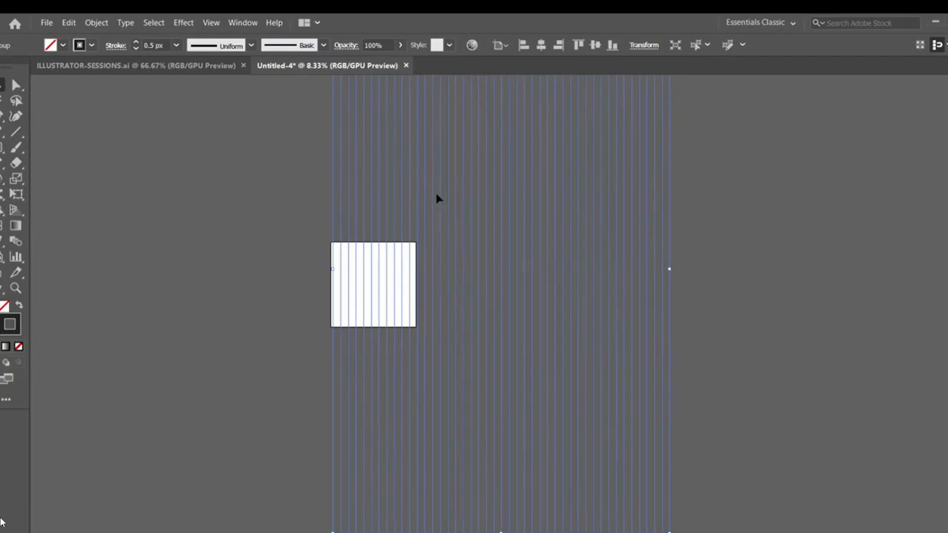
Copy the vertical line group, paste it in place and rotate the pasted group by 60°
{"action": "left_click", "coordinate": [68, 22]}
{"action": "left_click", "coordinate": [86, 78]}
{"action": "left_click", "coordinate": [69, 22]}
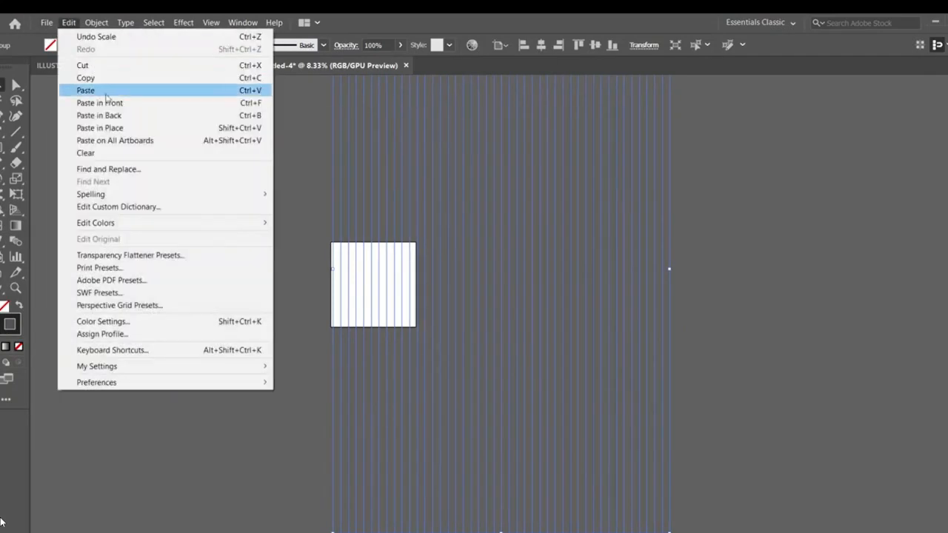
{"action": "left_click", "coordinate": [111, 129]}
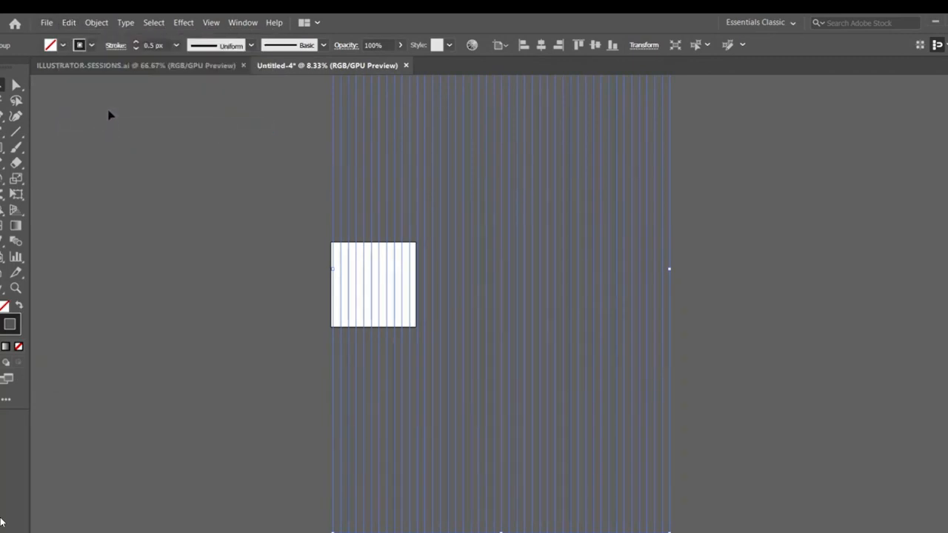
{"action": "left_click", "coordinate": [99, 23]}
{"action": "mouse_move", "coordinate": [121, 37]}
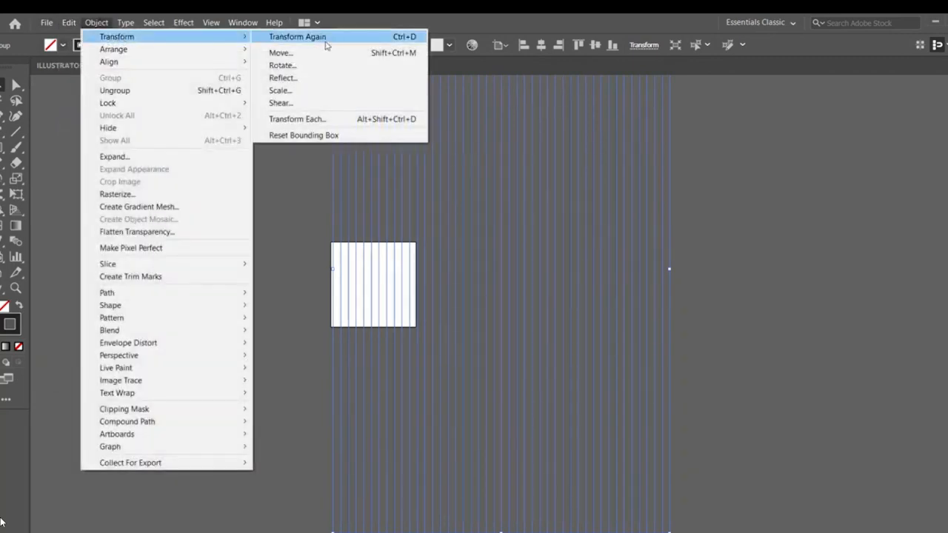
{"action": "left_click", "coordinate": [282, 65]}
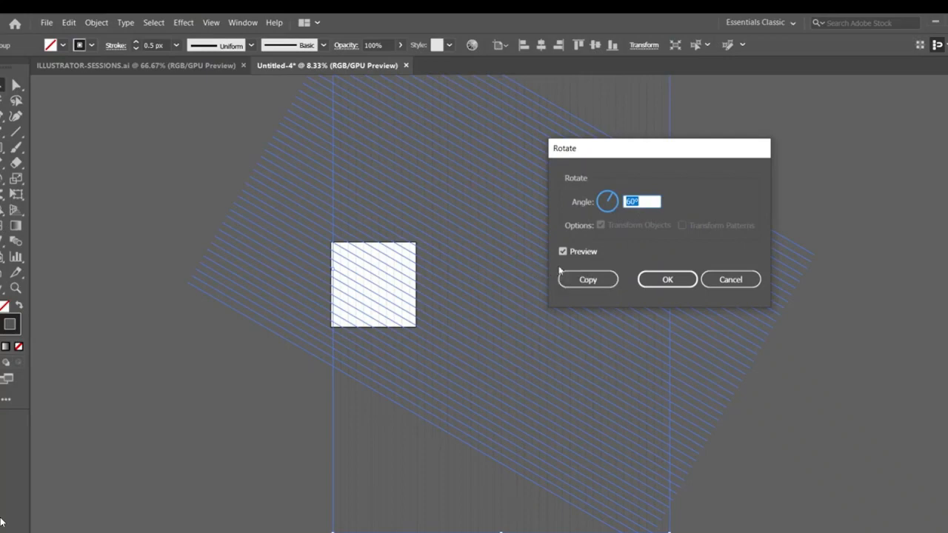
{"action": "left_click", "coordinate": [668, 282]}
Duplicate the angled line group in place, add a copy rotated 60° as the third grid direction, and deselect it
{"action": "left_click", "coordinate": [68, 23]}
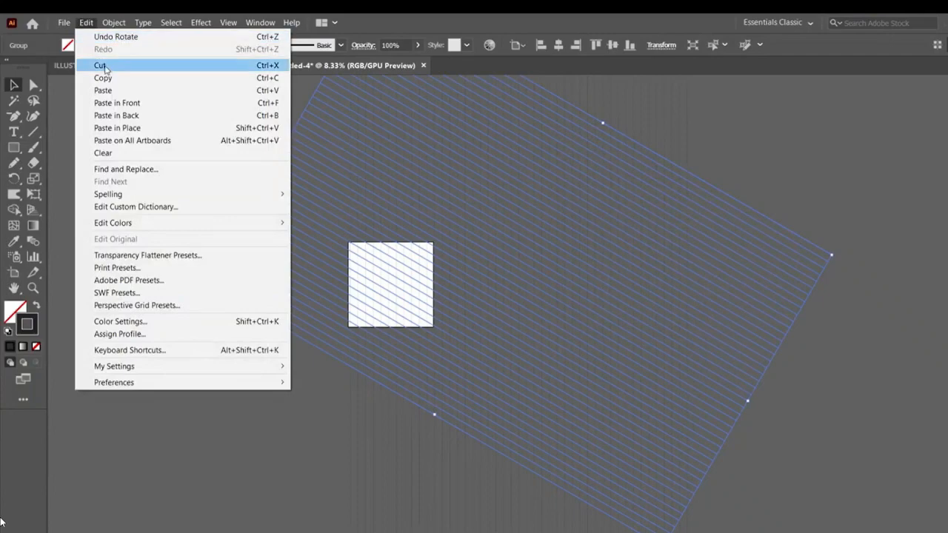
{"action": "left_click", "coordinate": [103, 78]}
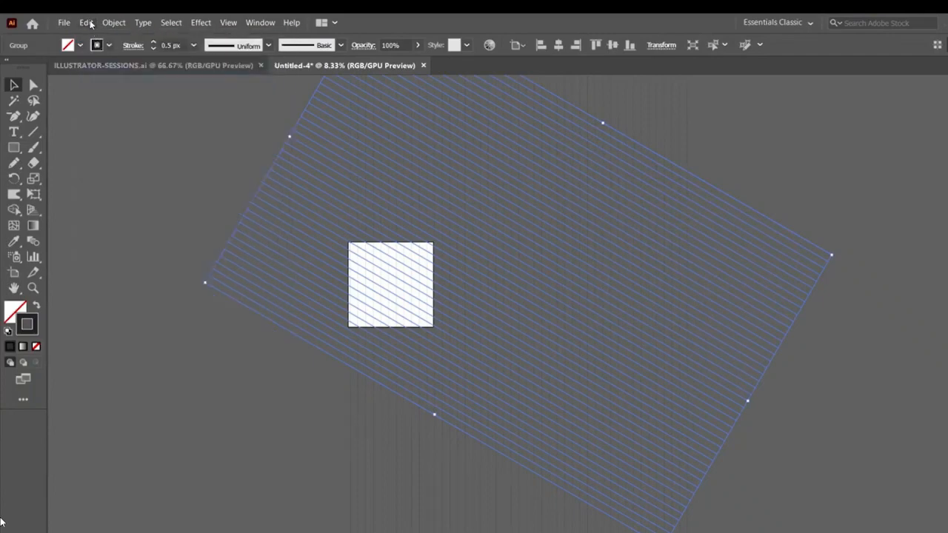
{"action": "left_click", "coordinate": [86, 22]}
{"action": "left_click", "coordinate": [117, 128]}
{"action": "left_click", "coordinate": [114, 22]}
{"action": "mouse_move", "coordinate": [143, 36]}
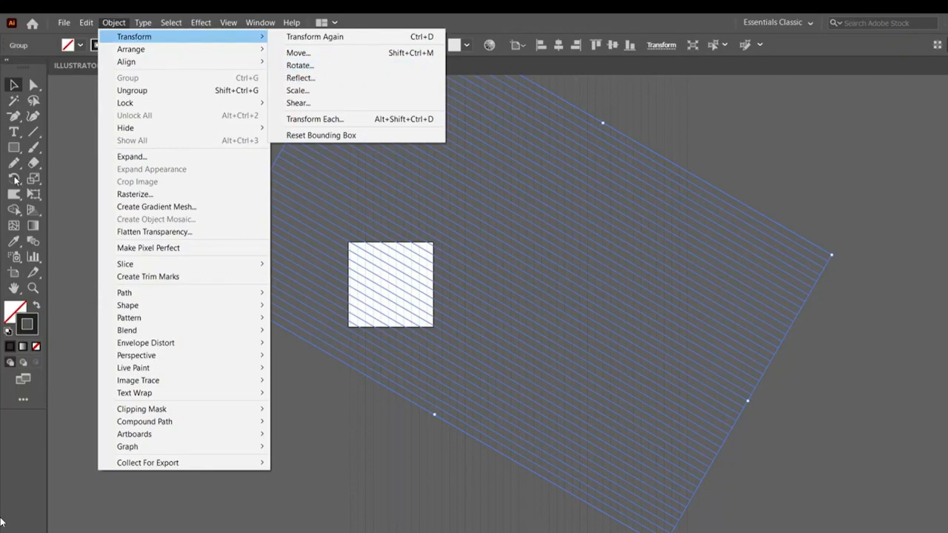
{"action": "left_click", "coordinate": [287, 68]}
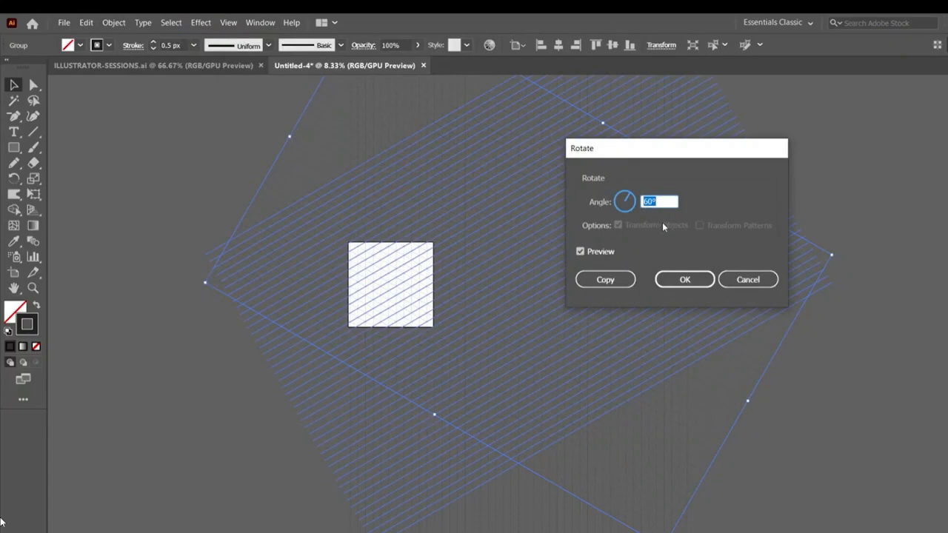
{"action": "left_click", "coordinate": [606, 279]}
{"action": "key", "text": "ctrl+equal"}
{"action": "key", "text": "ctrl+equal"}
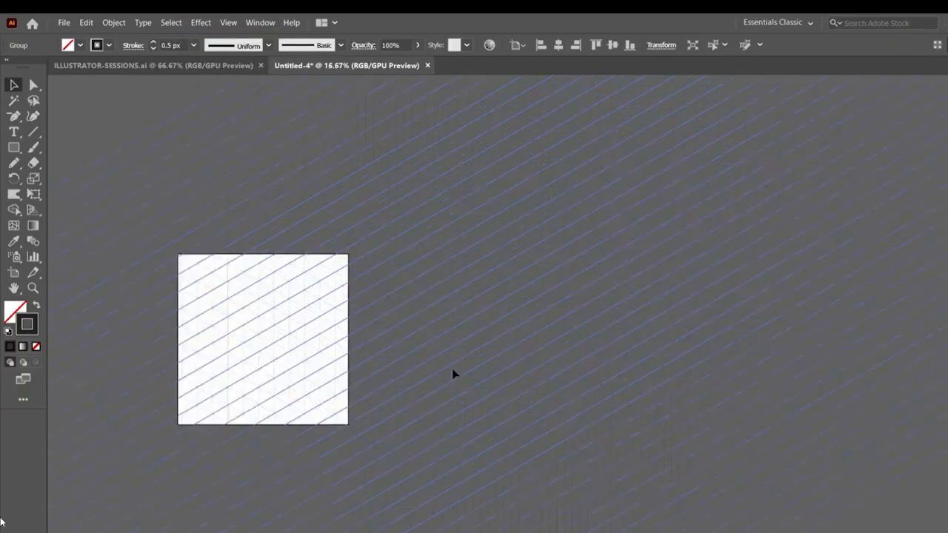
{"action": "key", "text": "ctrl+minus"}
{"action": "key", "text": "ctrl+minus"}
{"action": "key", "text": "ctrl+minus"}
{"action": "left_click", "coordinate": [431, 208]}
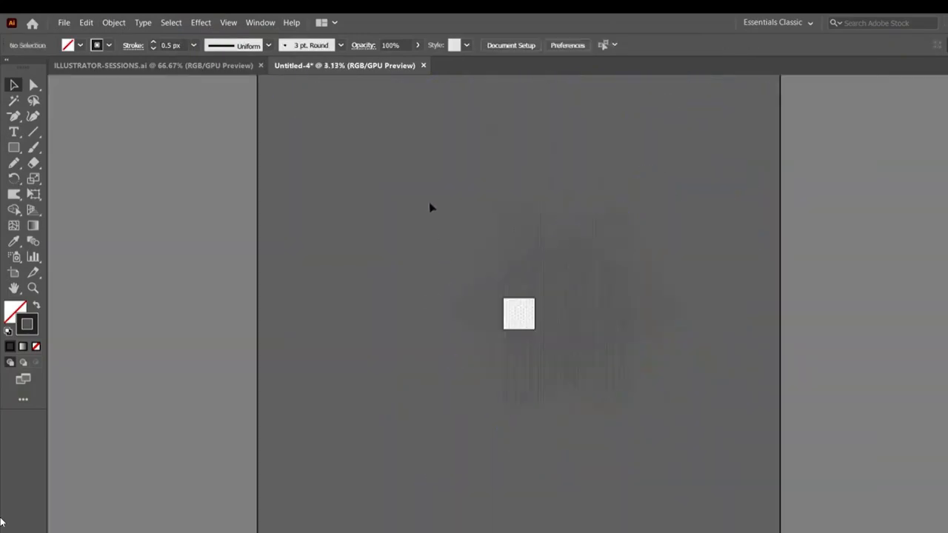
Group the vertical and two rotated line groups into a single isometric grid
{"action": "left_click", "coordinate": [597, 324]}
{"action": "right_click", "coordinate": [597, 324]}
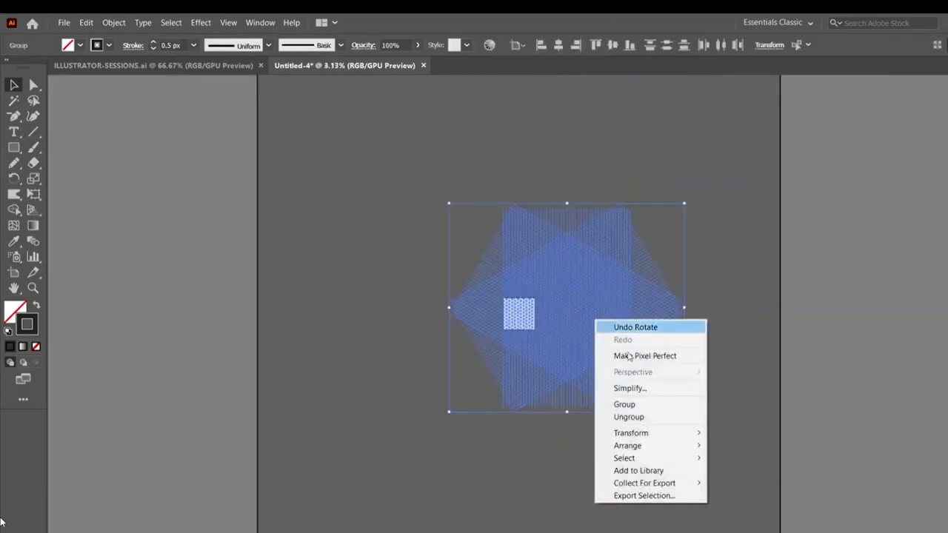
{"action": "left_click", "coordinate": [627, 402]}
Align the grid group to the artboard, centring it both horizontally and vertically
{"action": "left_click", "coordinate": [516, 45]}
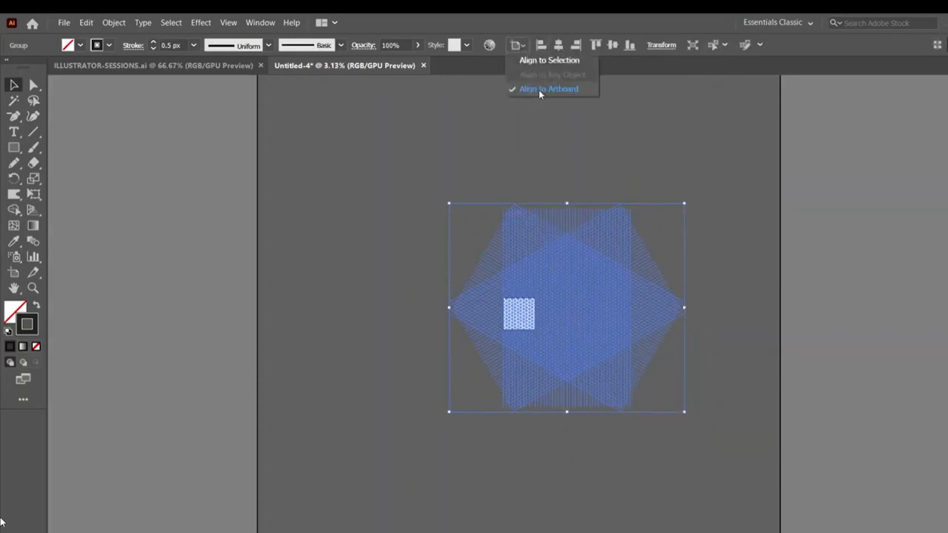
{"action": "left_click", "coordinate": [538, 89]}
{"action": "left_click", "coordinate": [560, 45]}
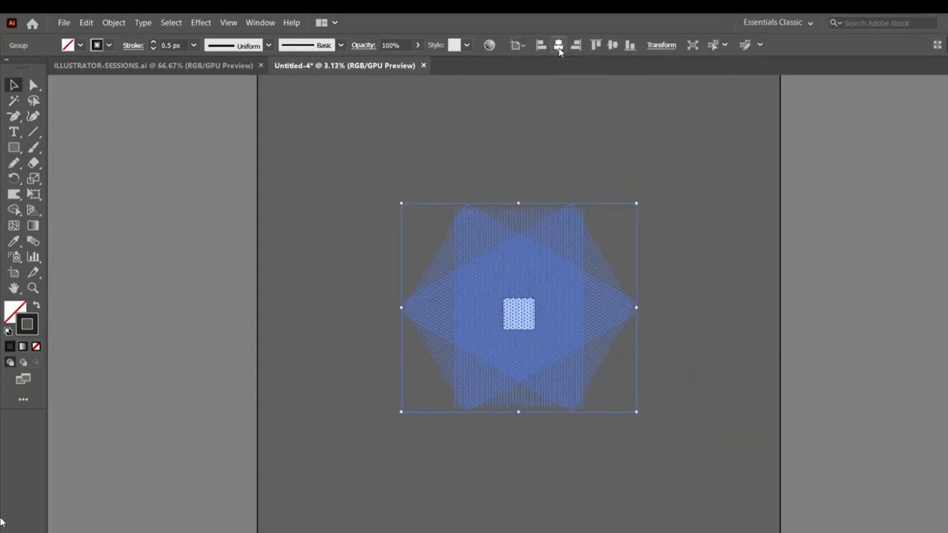
{"action": "left_click", "coordinate": [612, 45]}
Scale the grid group down around its centre so it still covers the whole artboard, and deselect it
{"action": "key", "text": "ctrl+plus"}
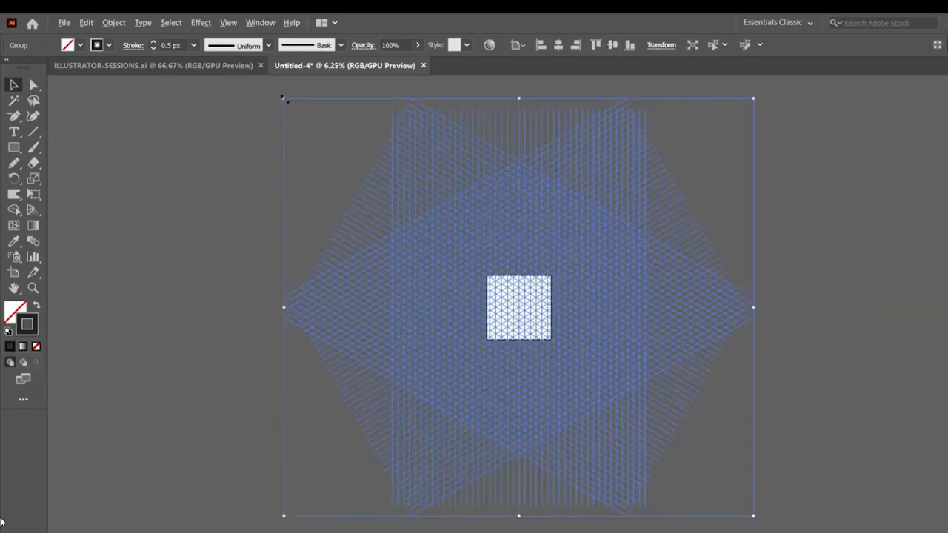
{"action": "left_click_drag", "start_coordinate": [284, 99], "coordinate": [462, 257]}
{"action": "key", "text": "ctrl+plus"}
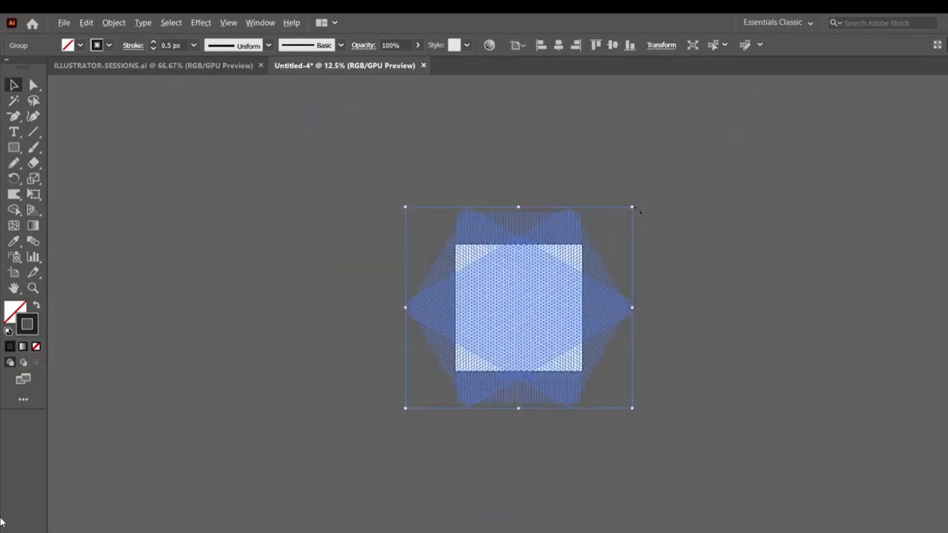
{"action": "left_click_drag", "start_coordinate": [640, 211], "coordinate": [687, 165]}
{"action": "left_click", "coordinate": [751, 274]}
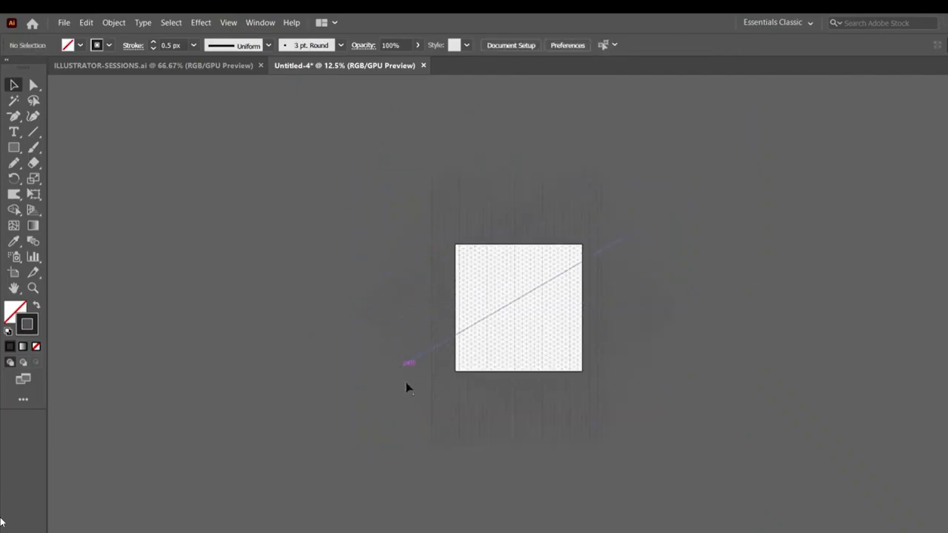
Clip the grid to the artboard with a rectangle mask and set the clipped lines' stroke colour to #3D3D3D
{"action": "left_click", "coordinate": [14, 148]}
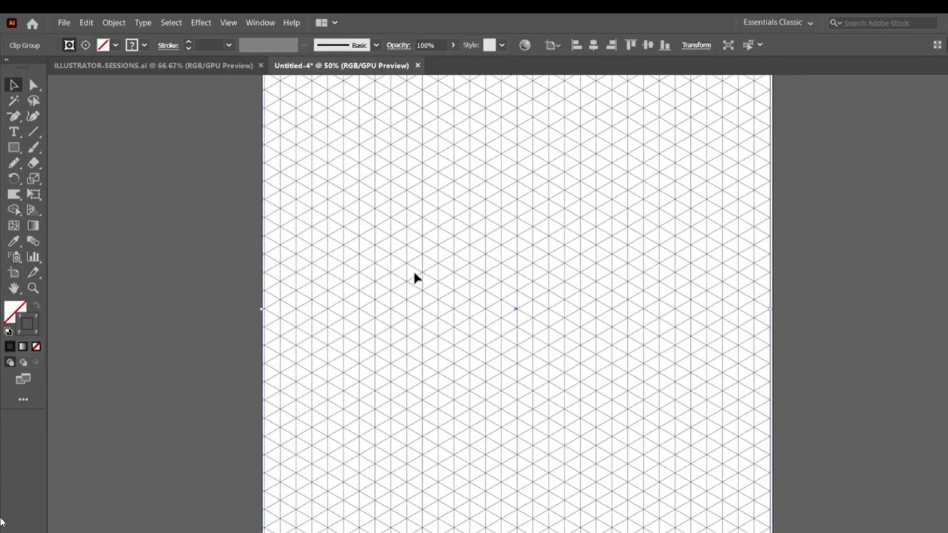
{"action": "double_click", "coordinate": [416, 277]}
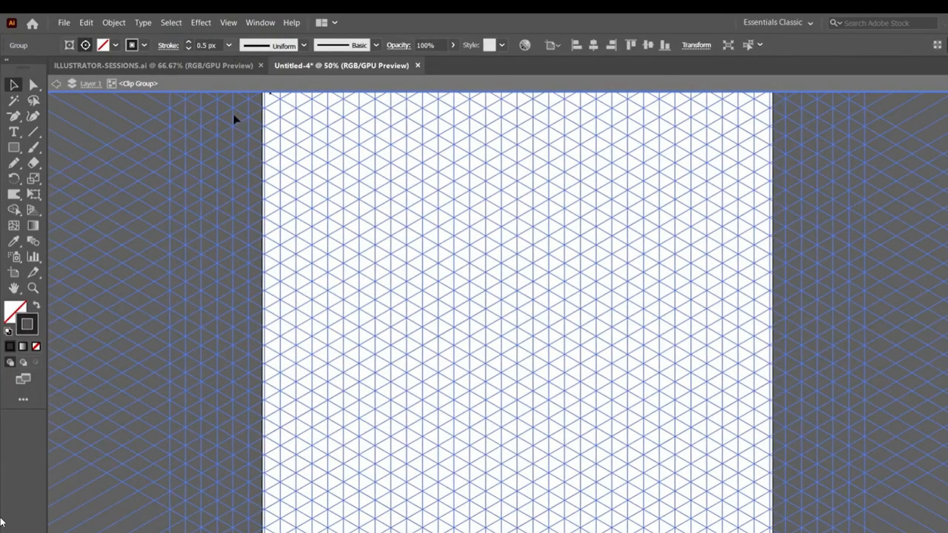
{"action": "double_click", "coordinate": [27, 323]}
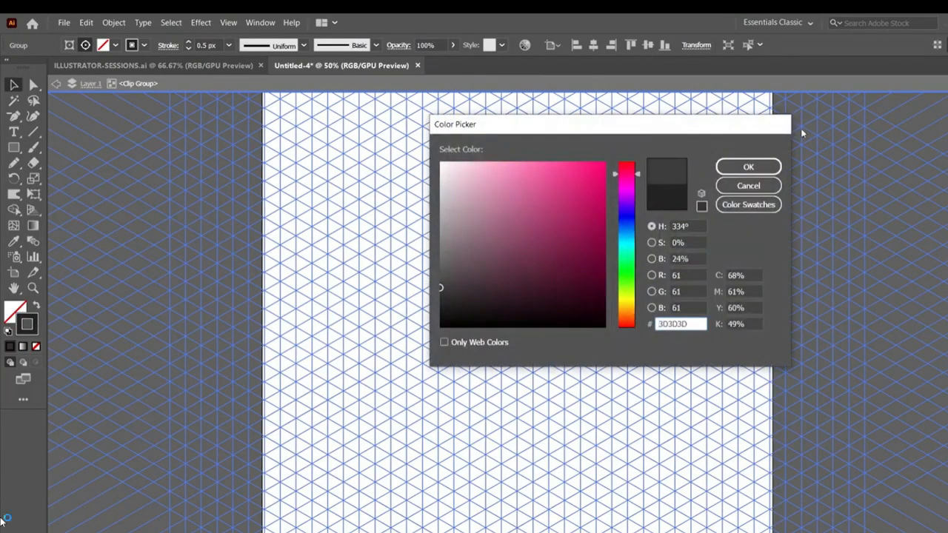
{"action": "left_click", "coordinate": [764, 168]}
{"action": "left_click", "coordinate": [57, 83]}
{"action": "key", "text": "ctrl+plus"}
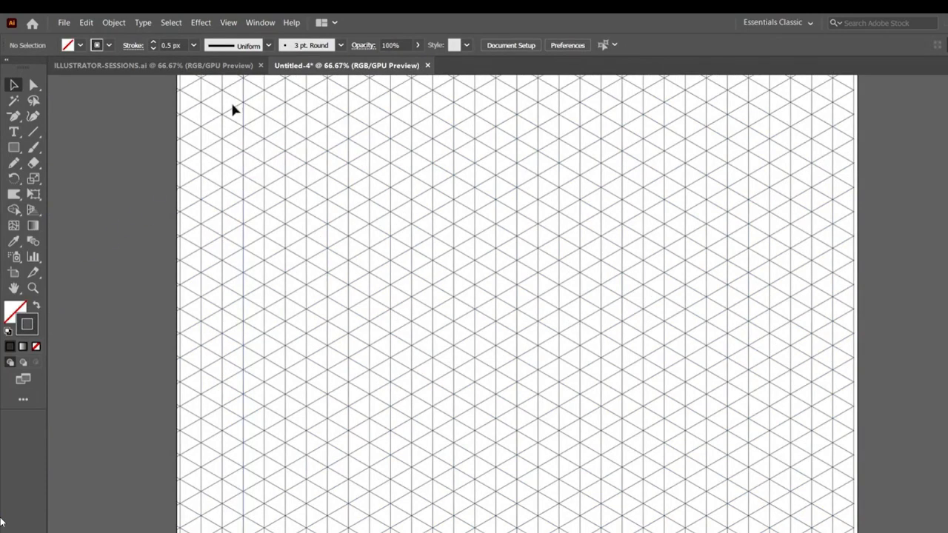
Place the cube poster reference image over the artboard and unlock all objects
{"action": "left_click", "coordinate": [62, 24]}
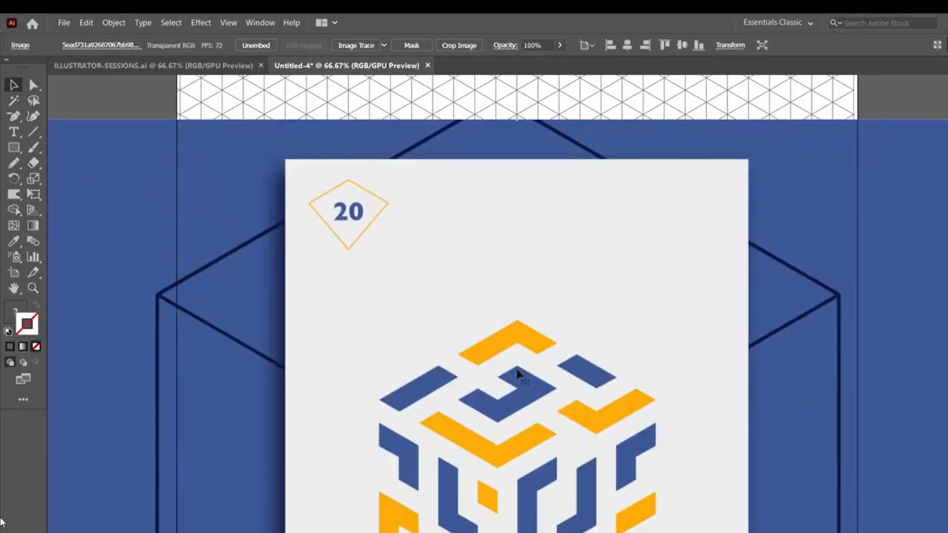
{"action": "scroll", "coordinate": [509, 374], "scroll_direction": "down", "scroll_amount": 5}
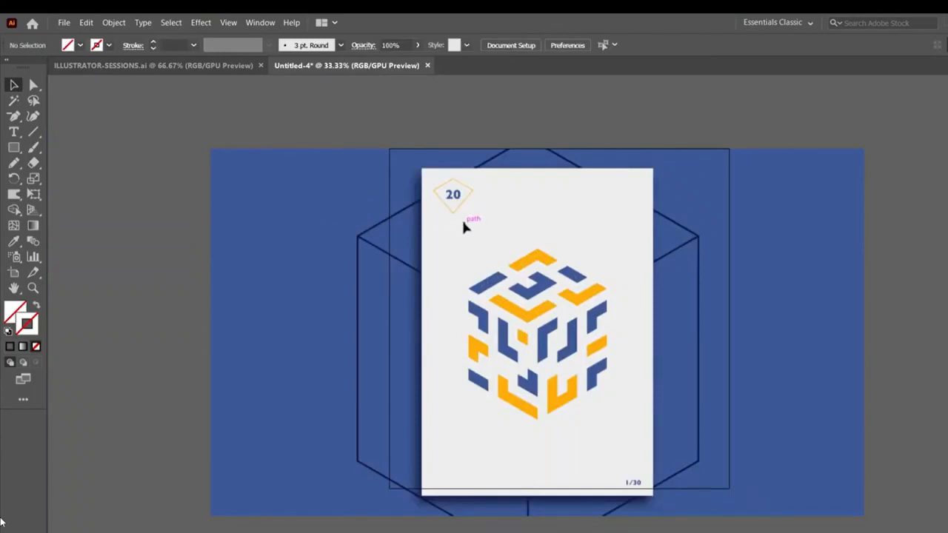
{"action": "left_click", "coordinate": [114, 22]}
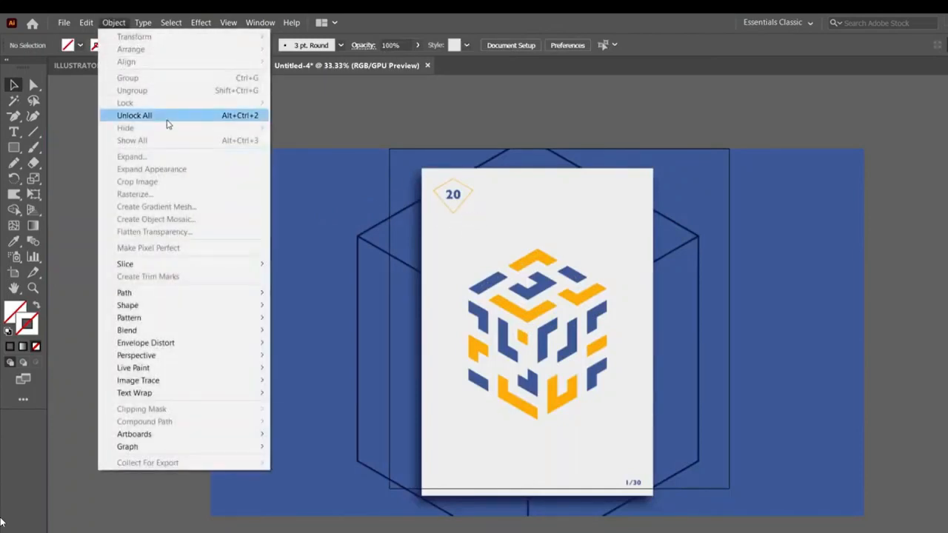
{"action": "left_click", "coordinate": [198, 116]}
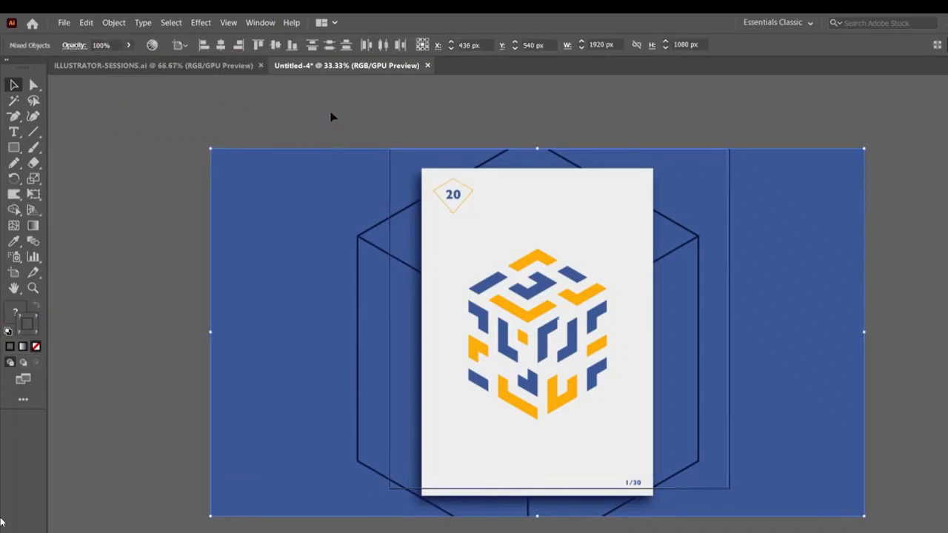
{"action": "left_click", "coordinate": [332, 117]}
Send the cube poster image to the back, behind the isometric grid
{"action": "left_click", "coordinate": [513, 231]}
{"action": "right_click", "coordinate": [512, 229]}
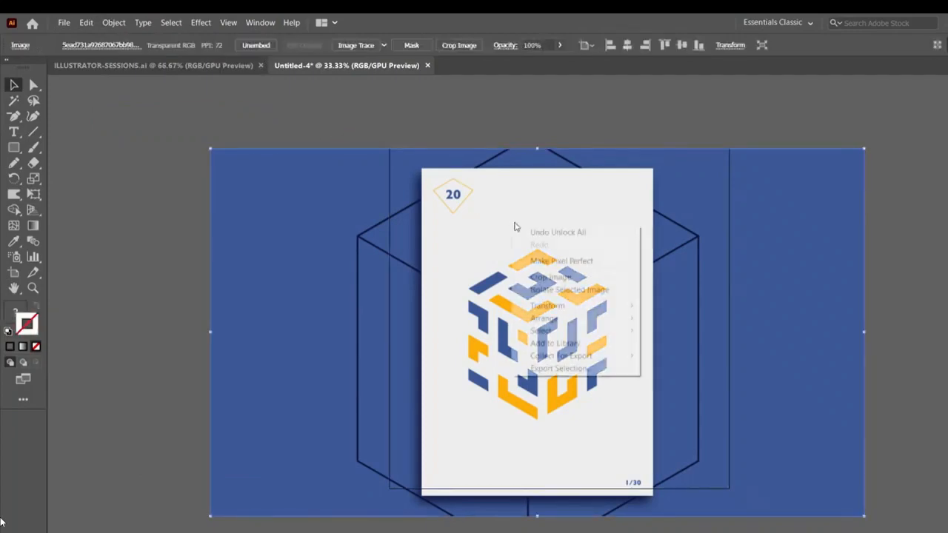
{"action": "mouse_move", "coordinate": [593, 320]}
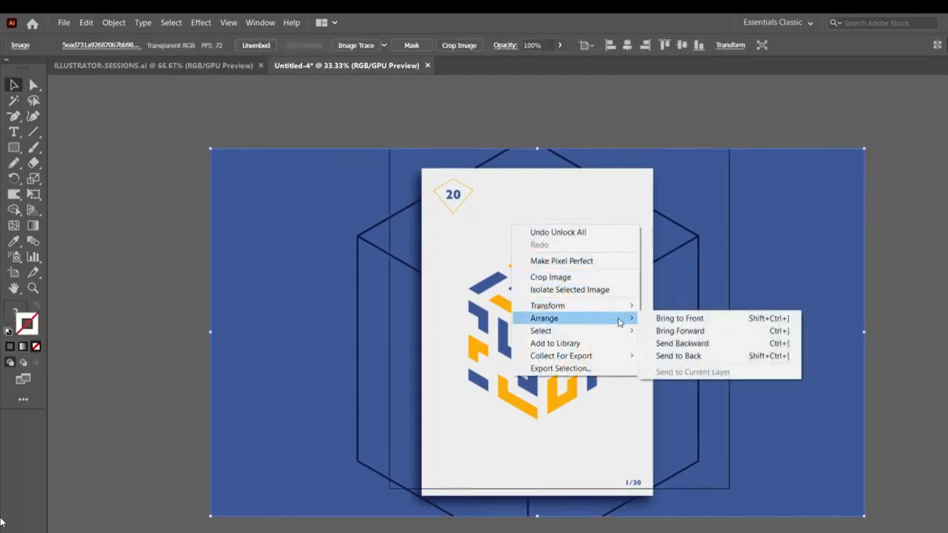
{"action": "left_click", "coordinate": [674, 357]}
{"action": "key", "text": "ctrl+equal"}
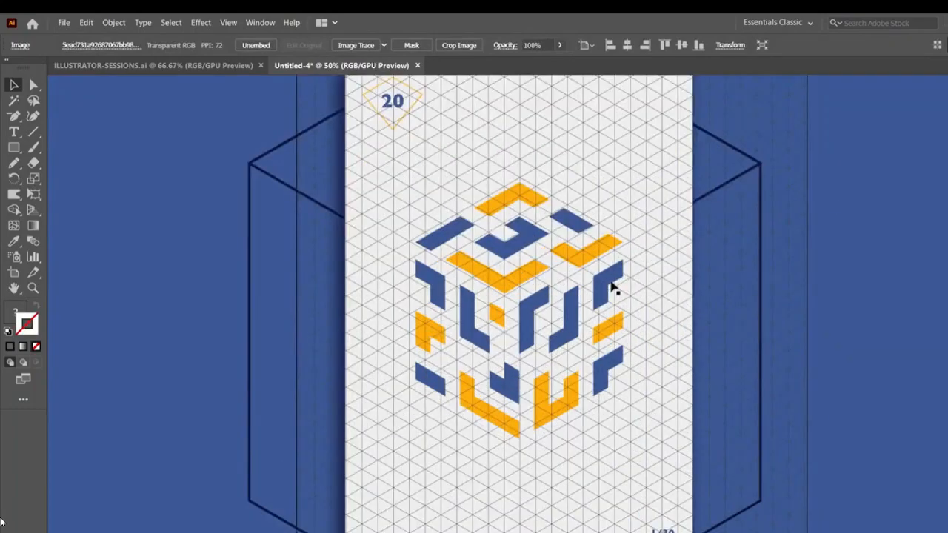
Select both the grid and the reference image and lock them
{"action": "key", "text": "ctrl+minus"}
{"action": "key", "text": "ctrl+minus"}
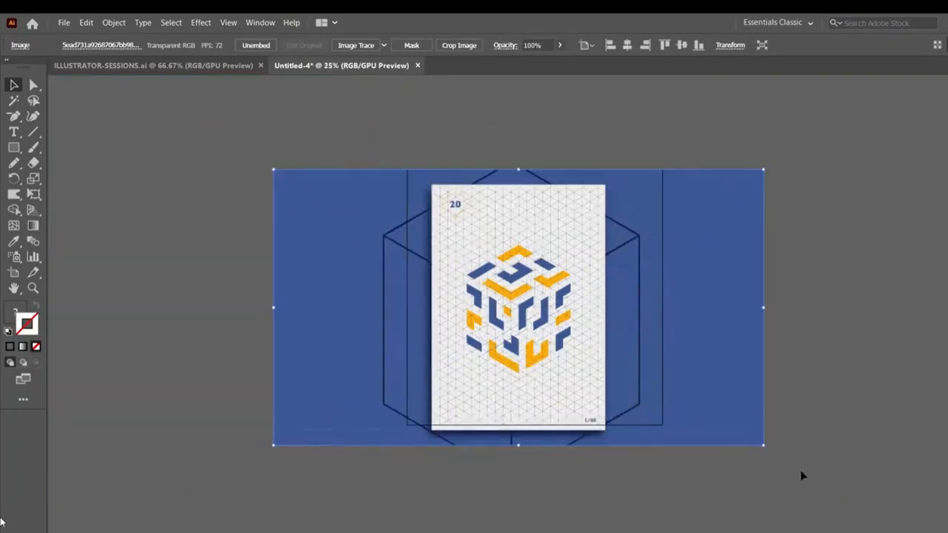
{"action": "key", "text": "ctrl+a"}
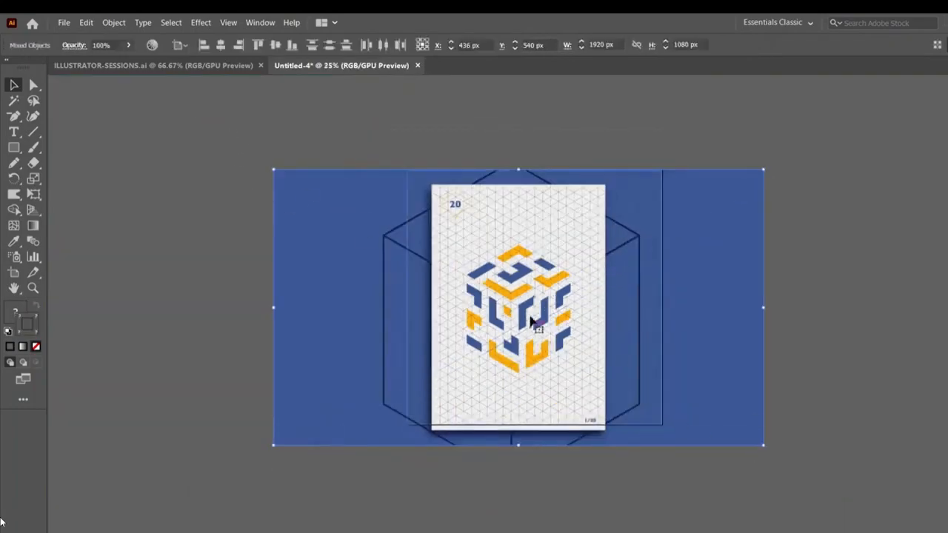
{"action": "left_click", "coordinate": [113, 22]}
{"action": "mouse_move", "coordinate": [159, 99]}
{"action": "left_click", "coordinate": [311, 100]}
{"action": "key", "text": "ctrl+1"}
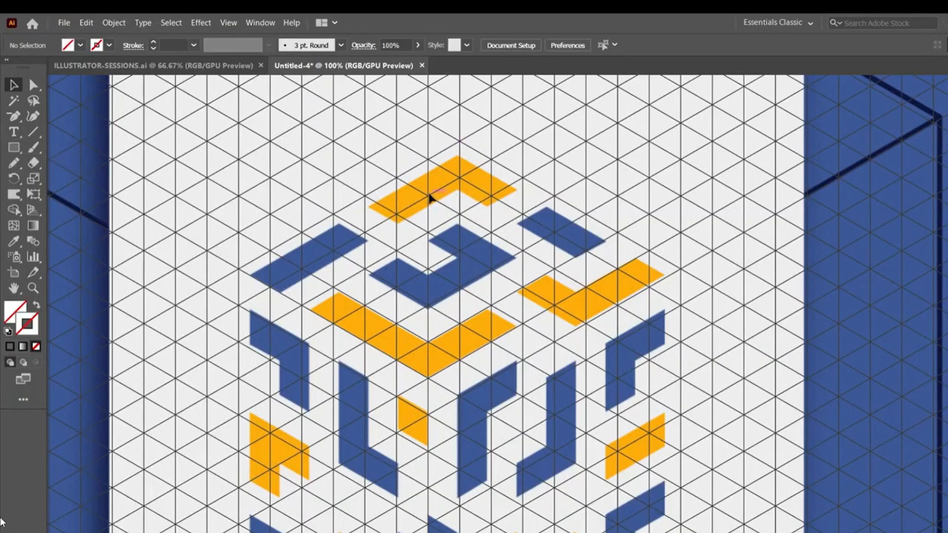
Draw a flat rectangle over the cube's topmost orange shape and give it a 1 px #3D3D3D stroke
{"action": "left_click", "coordinate": [13, 116]}
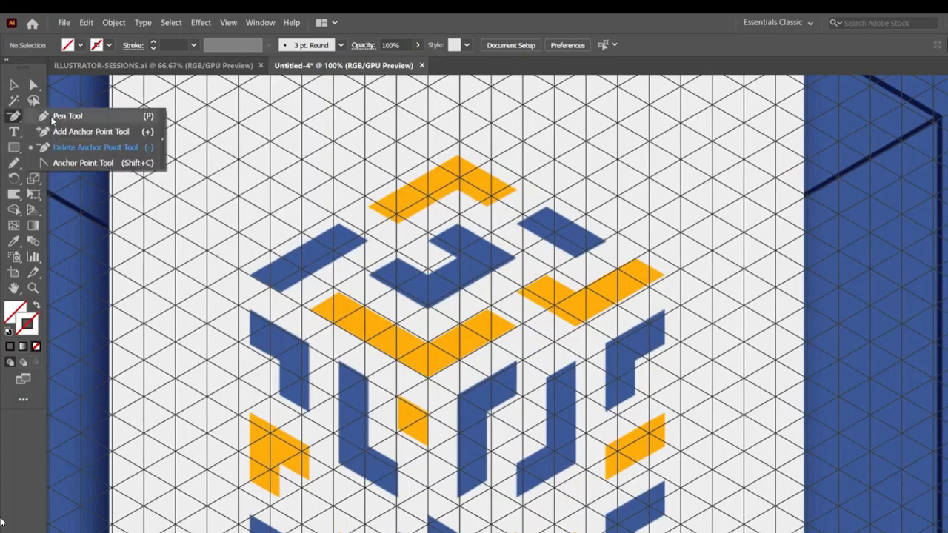
{"action": "left_click", "coordinate": [12, 148]}
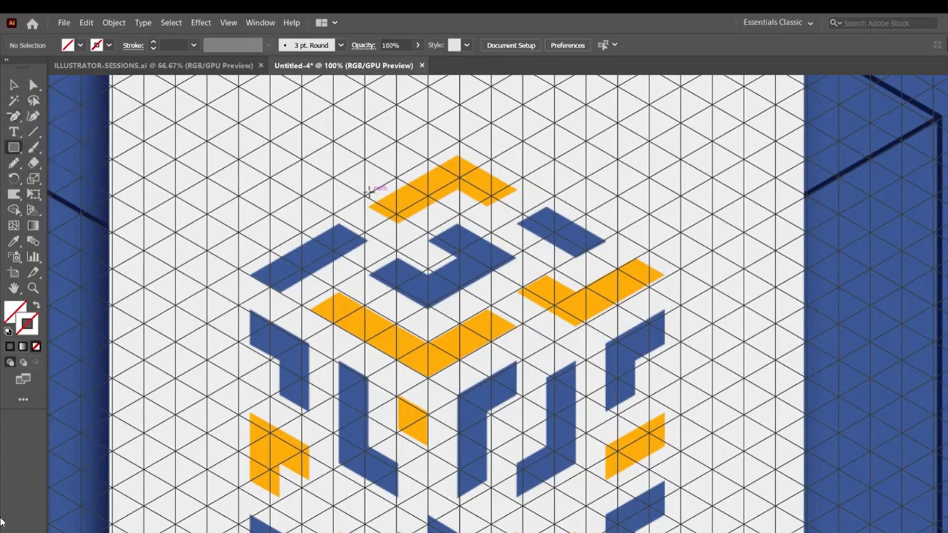
{"action": "left_click_drag", "start_coordinate": [366, 195], "coordinate": [475, 229]}
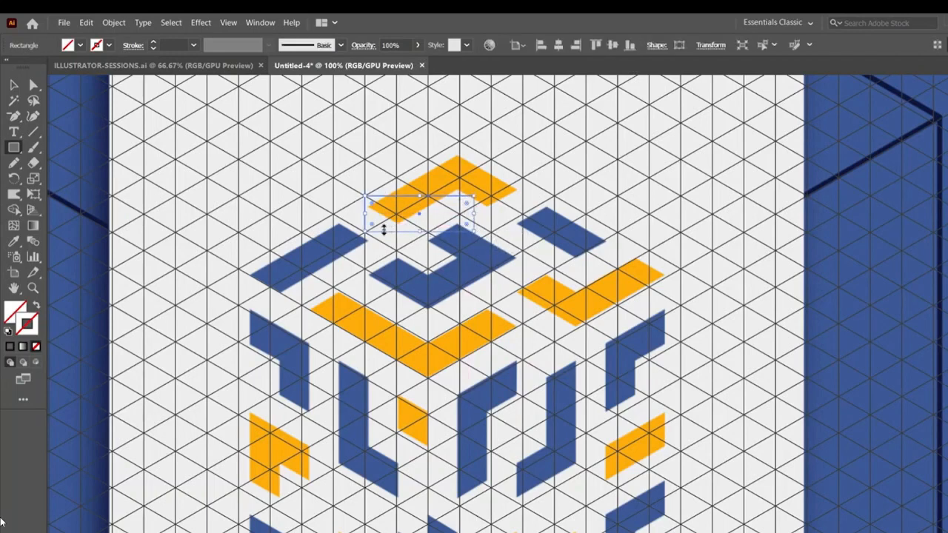
{"action": "left_click", "coordinate": [11, 347]}
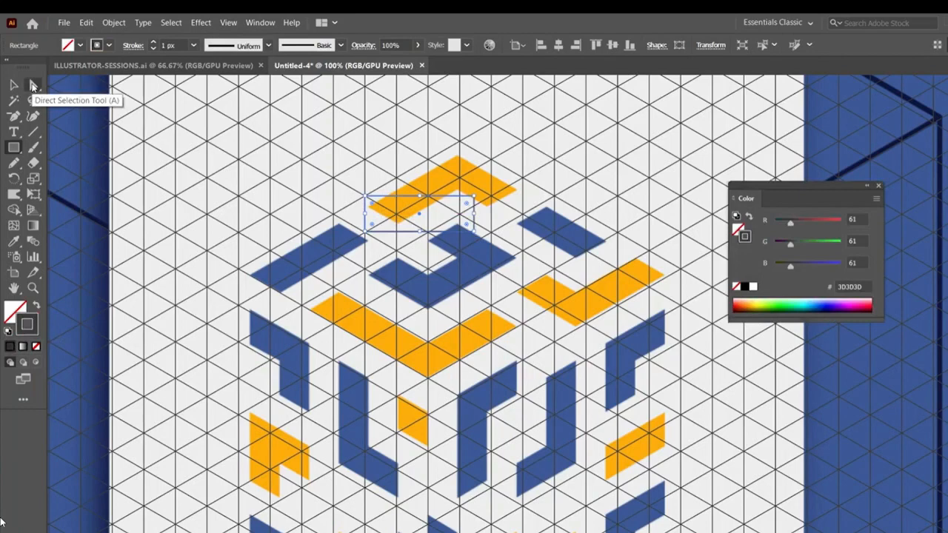
Move the rectangle's corner anchors onto grid intersections with Direct Selection, forming a slanted isometric bar along the topmost orange shape
{"action": "left_click", "coordinate": [33, 86]}
{"action": "left_click", "coordinate": [539, 191]}
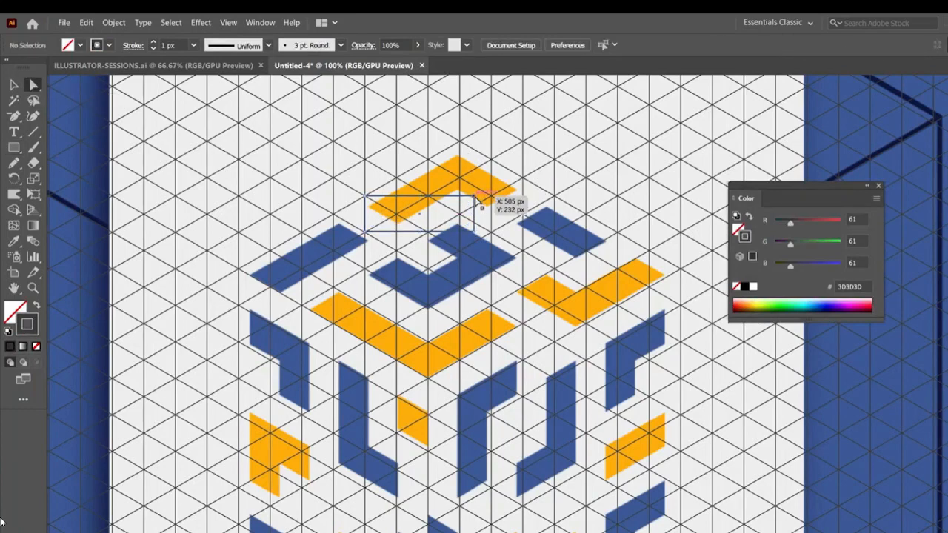
{"action": "left_click_drag", "start_coordinate": [477, 200], "coordinate": [459, 142]}
{"action": "left_click_drag", "start_coordinate": [474, 232], "coordinate": [491, 158]}
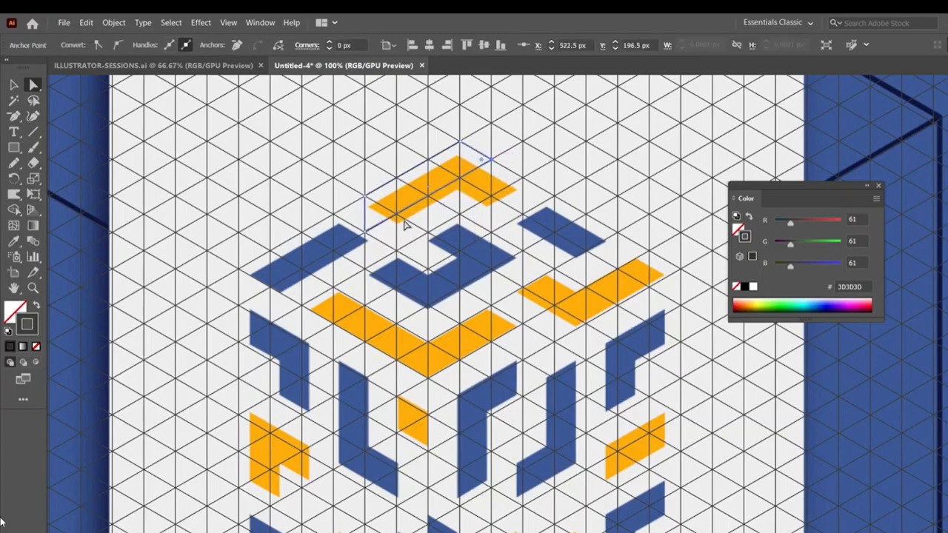
{"action": "left_click_drag", "start_coordinate": [372, 230], "coordinate": [396, 217]}
Turn off Snap to Pixel and deselect the bar
{"action": "left_click", "coordinate": [206, 22]}
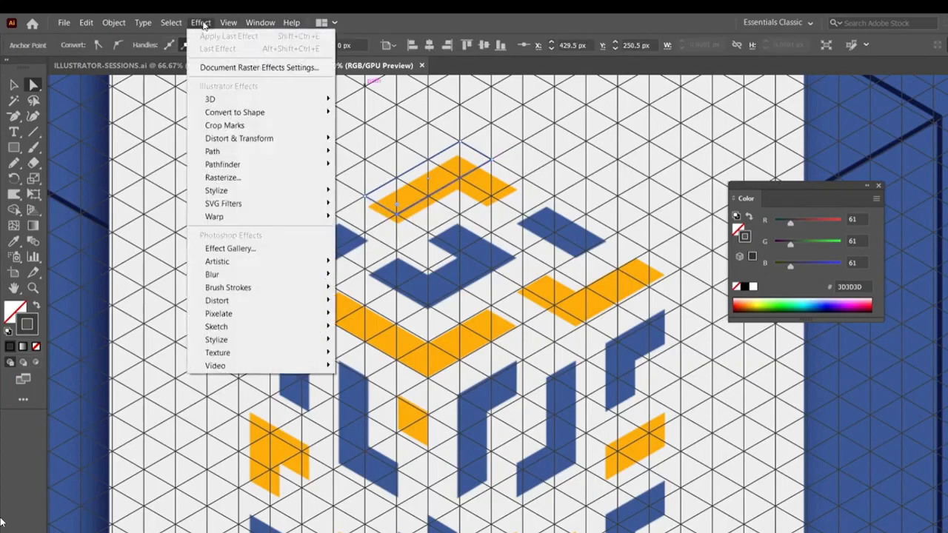
{"action": "mouse_move", "coordinate": [228, 22]}
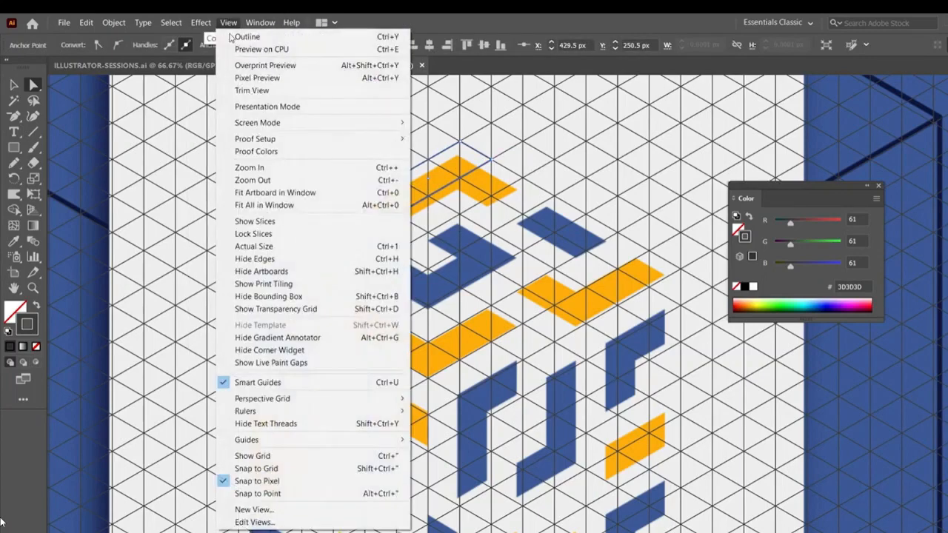
{"action": "left_click", "coordinate": [259, 482]}
{"action": "left_click", "coordinate": [228, 22]}
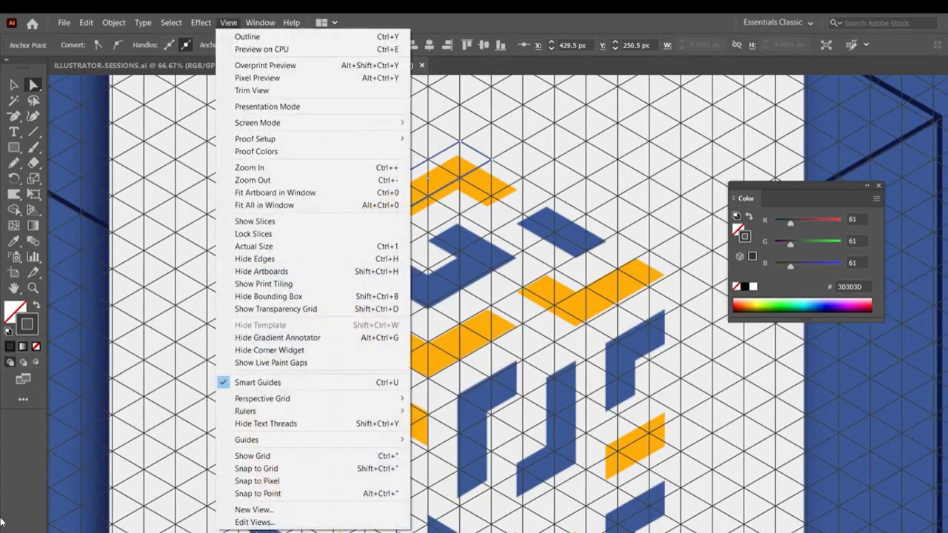
{"action": "left_click", "coordinate": [514, 166]}
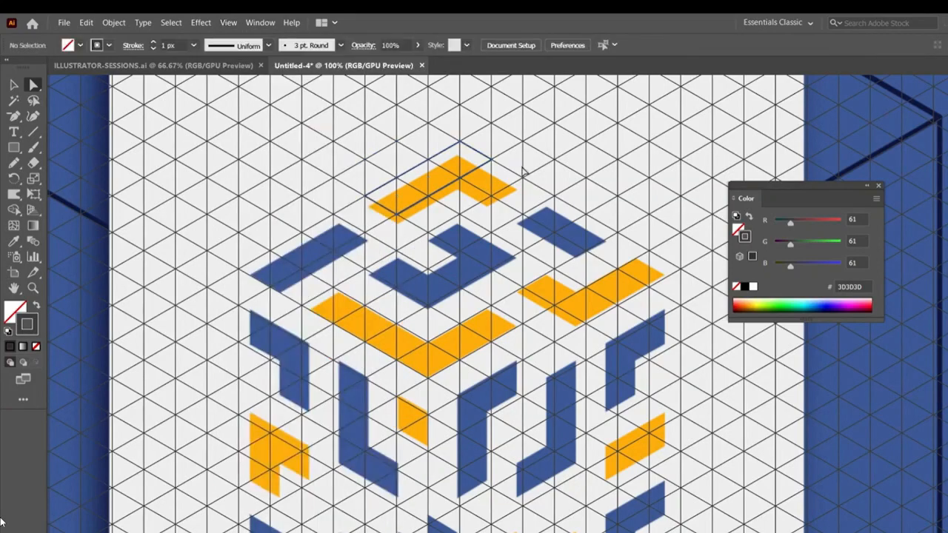
Adjust the bar's rightmost anchor so it sits exactly on the grid intersection
{"action": "key", "text": "ctrl+plus"}
{"action": "key", "text": "ctrl+plus"}
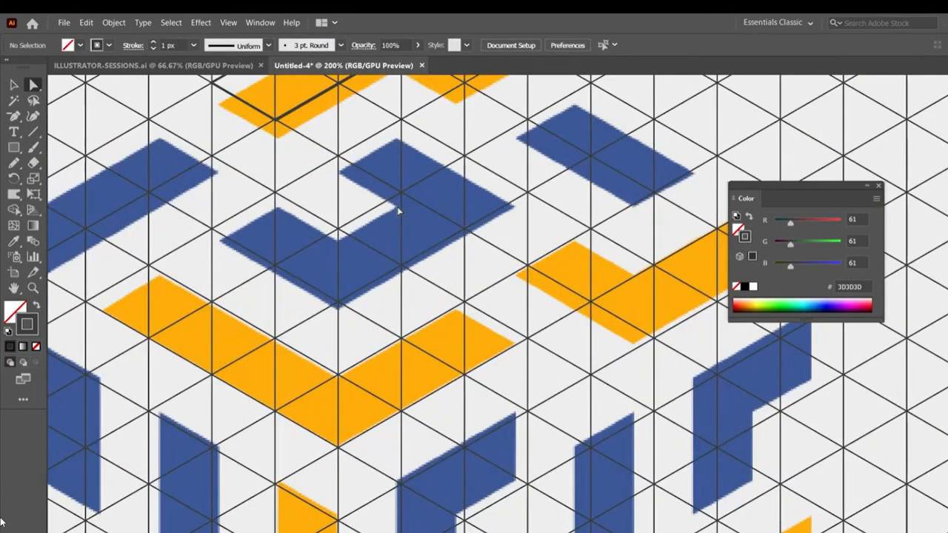
{"action": "left_click_drag", "start_coordinate": [397, 187], "coordinate": [398, 373]}
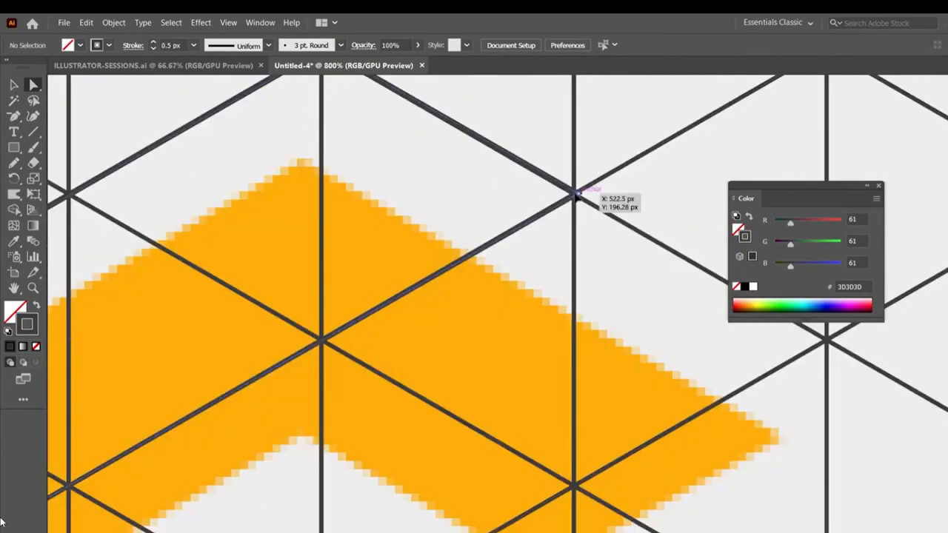
{"action": "left_click_drag", "start_coordinate": [576, 194], "coordinate": [575, 194]}
{"action": "key", "text": "ctrl+minus"}
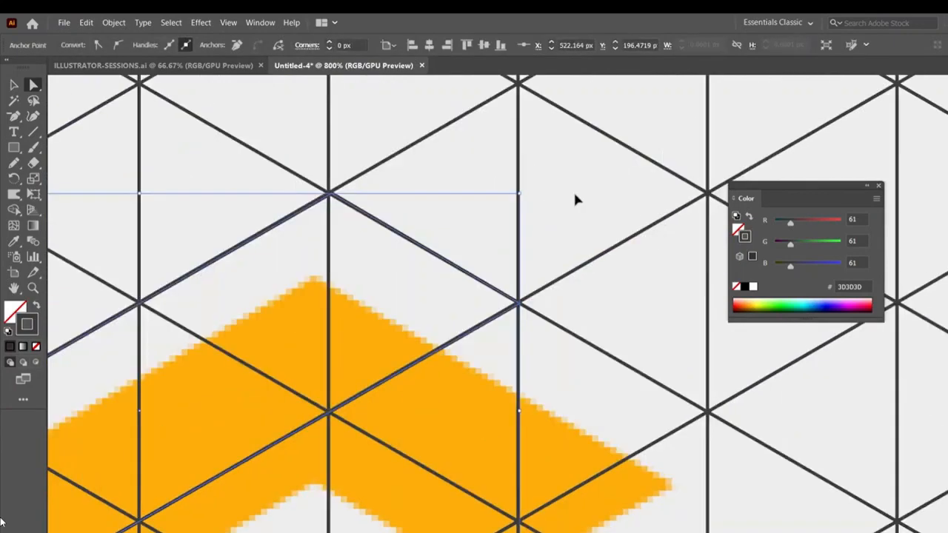
{"action": "key", "text": "ctrl+minus"}
{"action": "key", "text": "ctrl+minus"}
{"action": "key", "text": "ctrl+minus"}
{"action": "key", "text": "ctrl+minus"}
{"action": "key", "text": "ctrl+minus"}
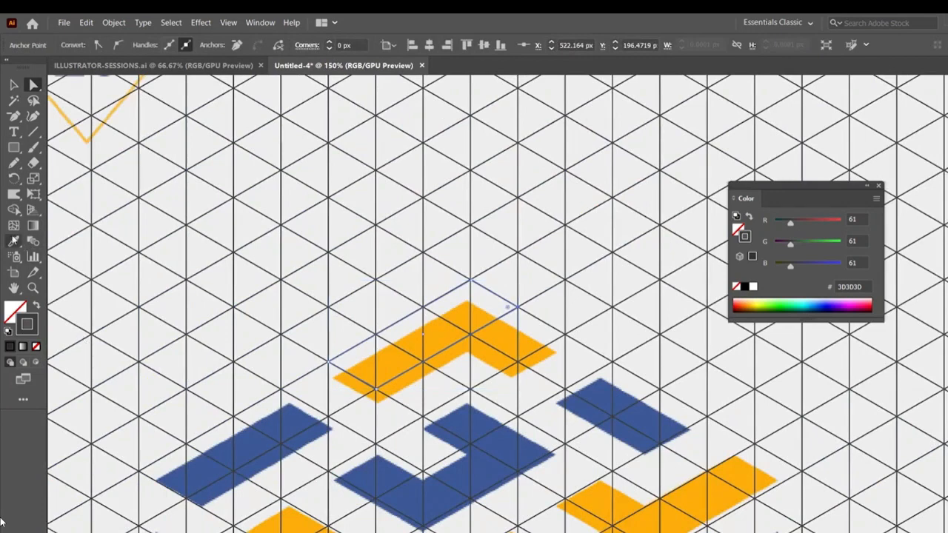
Fill the bar with the orange sampled from the reference image, without a stroke, and deselect it
{"action": "left_click", "coordinate": [14, 241]}
{"action": "left_click", "coordinate": [493, 361]}
{"action": "key", "text": "v"}
{"action": "left_click", "coordinate": [495, 363]}
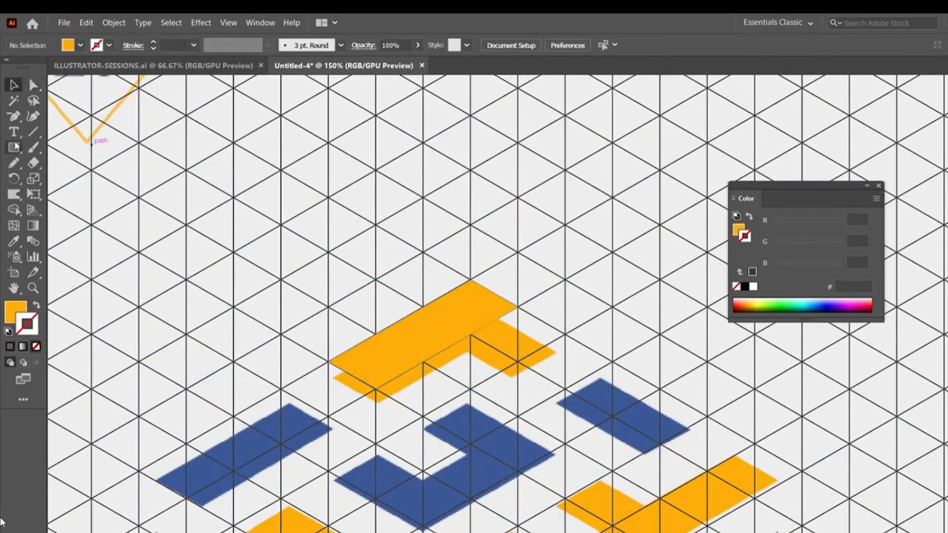
Draw a closed four-cornered shape with the Pen tool on grid intersections, extending the topmost orange bar into its shorter arm, and select the result
{"action": "left_click_drag", "start_coordinate": [14, 117], "coordinate": [59, 115]}
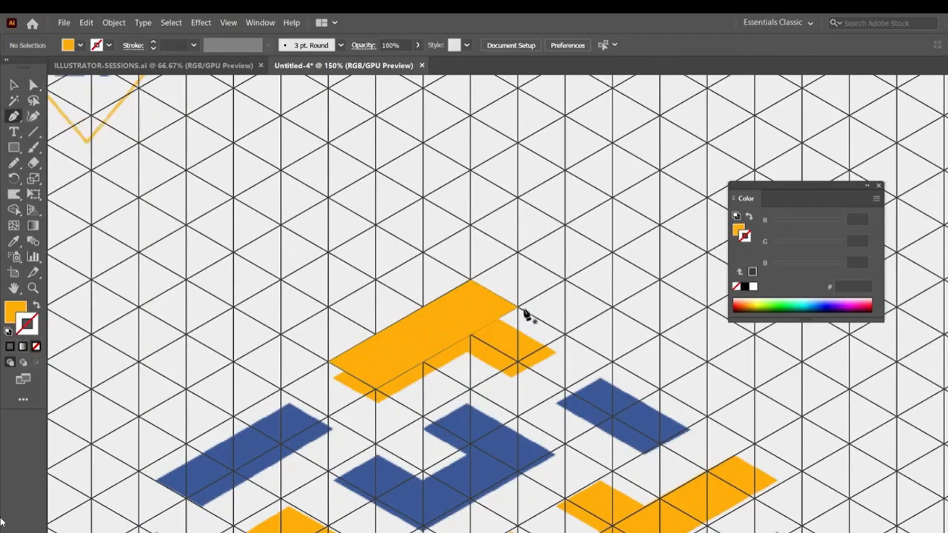
{"action": "scroll", "coordinate": [523, 315], "scroll_direction": "up", "scroll_amount": 5}
{"action": "key", "text": "space"}
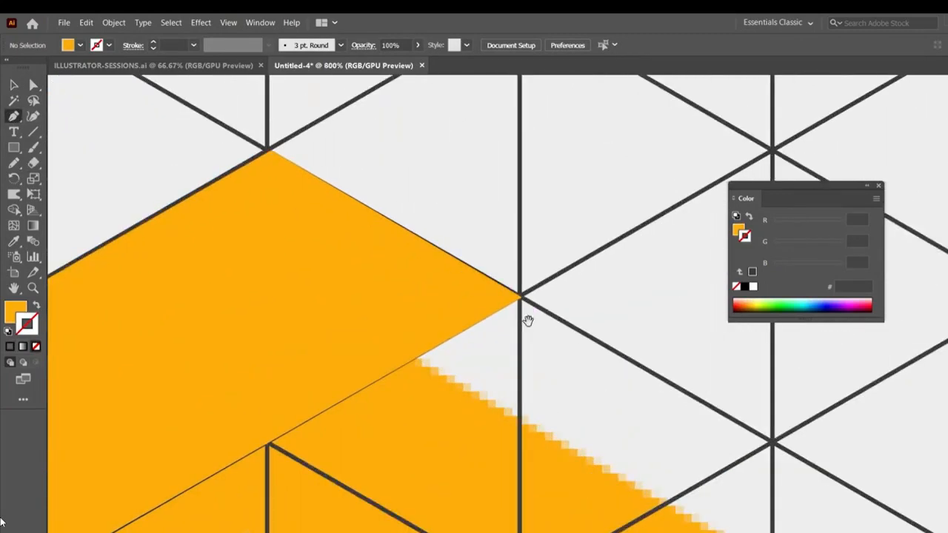
{"action": "left_click_drag", "start_coordinate": [525, 318], "coordinate": [394, 255]}
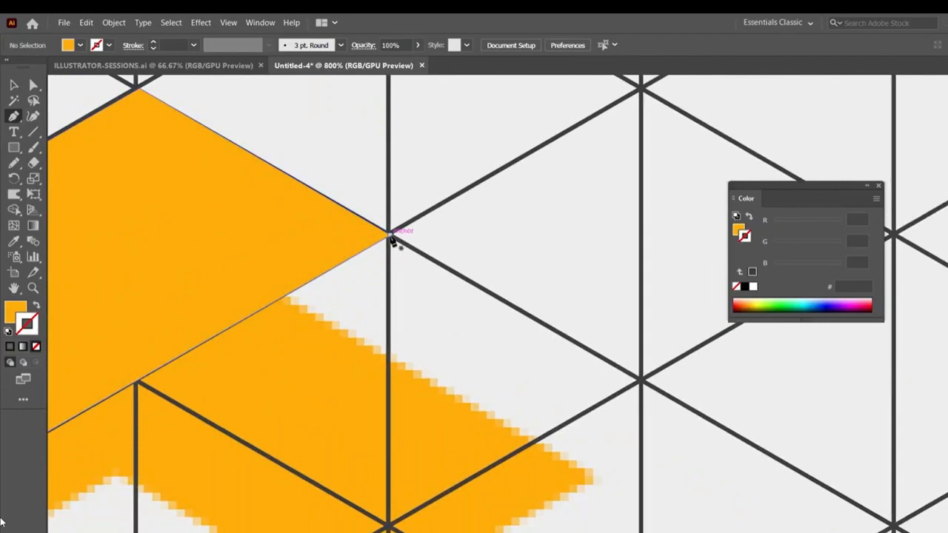
{"action": "left_click", "coordinate": [390, 234]}
{"action": "left_click", "coordinate": [641, 379]}
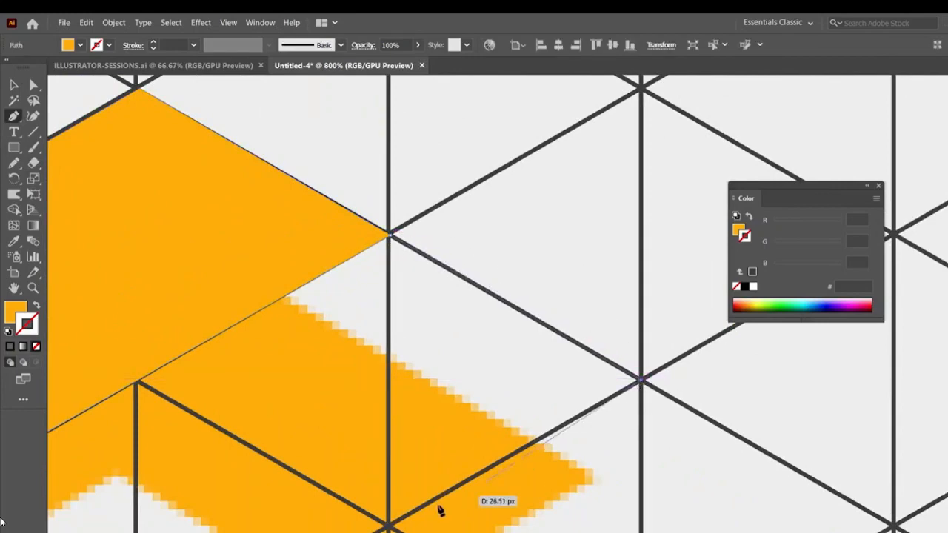
{"action": "left_click", "coordinate": [387, 527]}
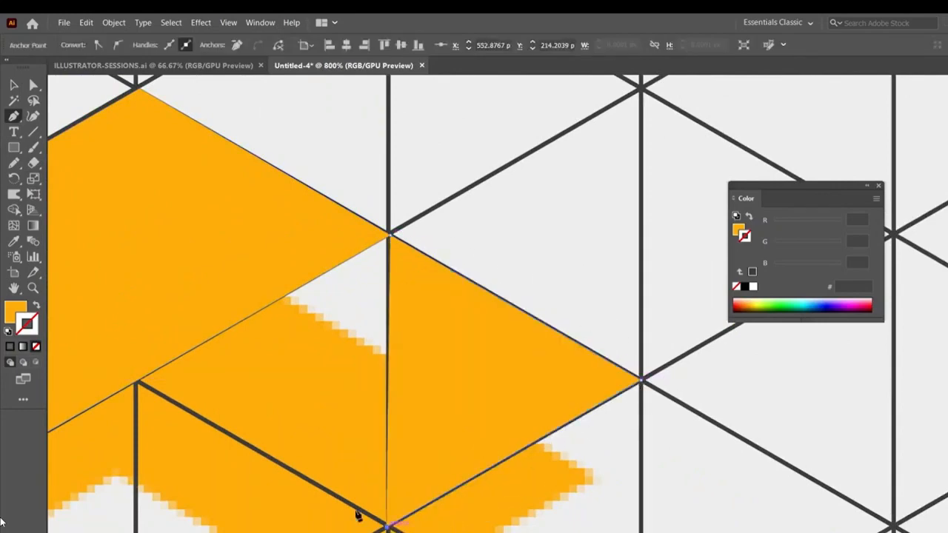
{"action": "left_click", "coordinate": [135, 384]}
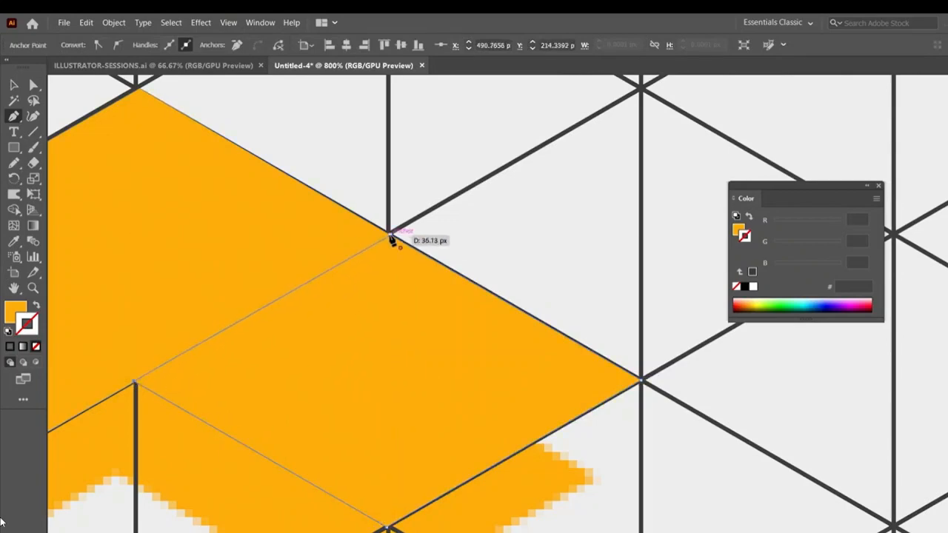
{"action": "left_click", "coordinate": [391, 235]}
{"action": "key", "text": "ctrl+minus"}
{"action": "key", "text": "ctrl+minus"}
{"action": "key", "text": "ctrl+minus"}
{"action": "key", "text": "ctrl+minus"}
{"action": "left_click", "coordinate": [14, 85]}
{"action": "left_click", "coordinate": [297, 202]}
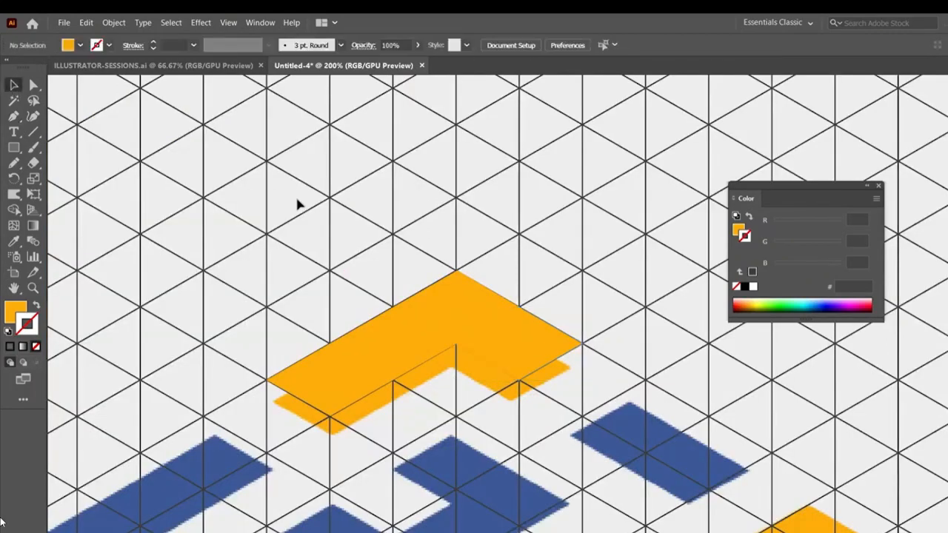
{"action": "left_click", "coordinate": [460, 323]}
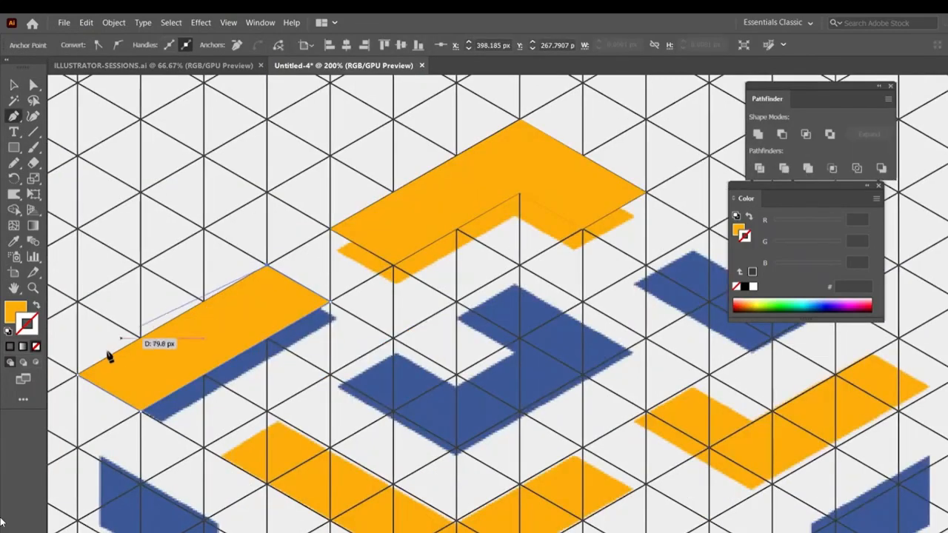
Close the bar traced over the leftmost blue shape and fill it with the blue sampled from the reference image
{"action": "left_click", "coordinate": [78, 375]}
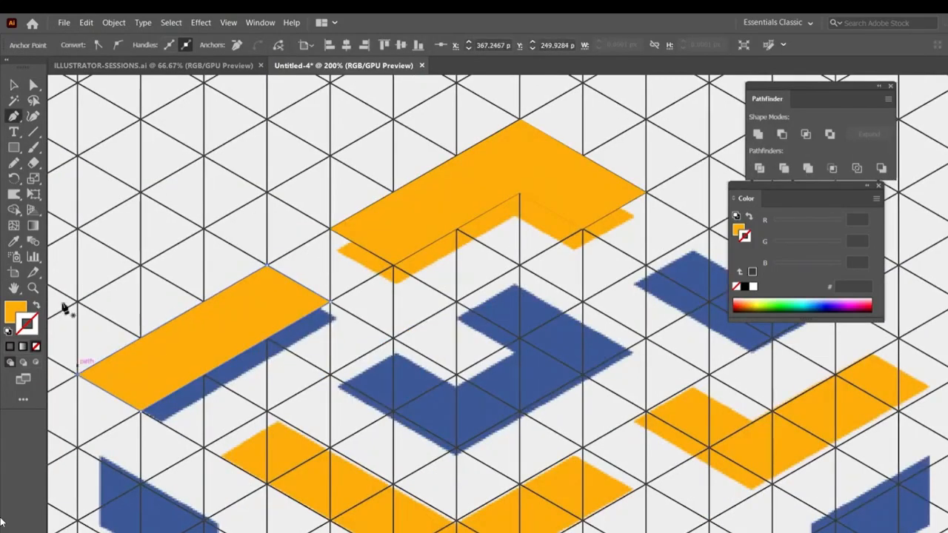
{"action": "left_click", "coordinate": [13, 242]}
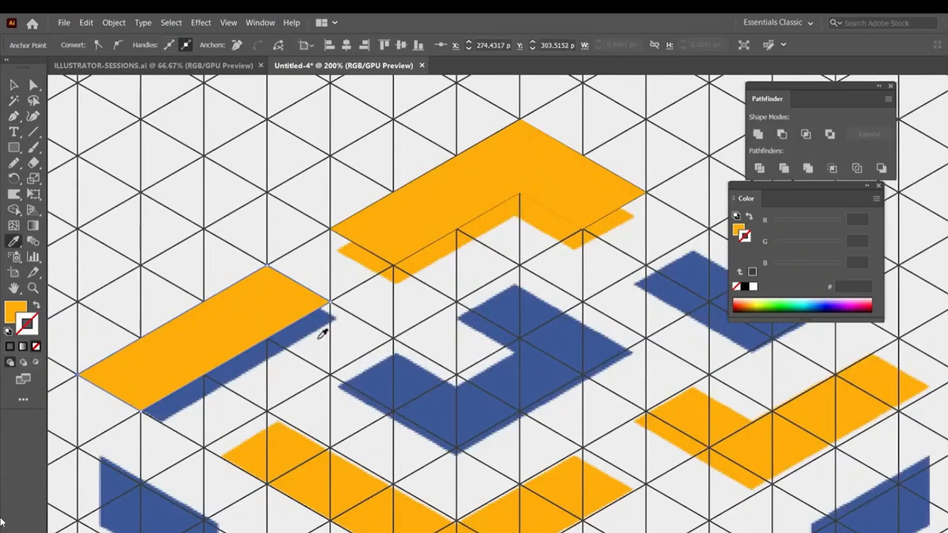
{"action": "left_click", "coordinate": [320, 330]}
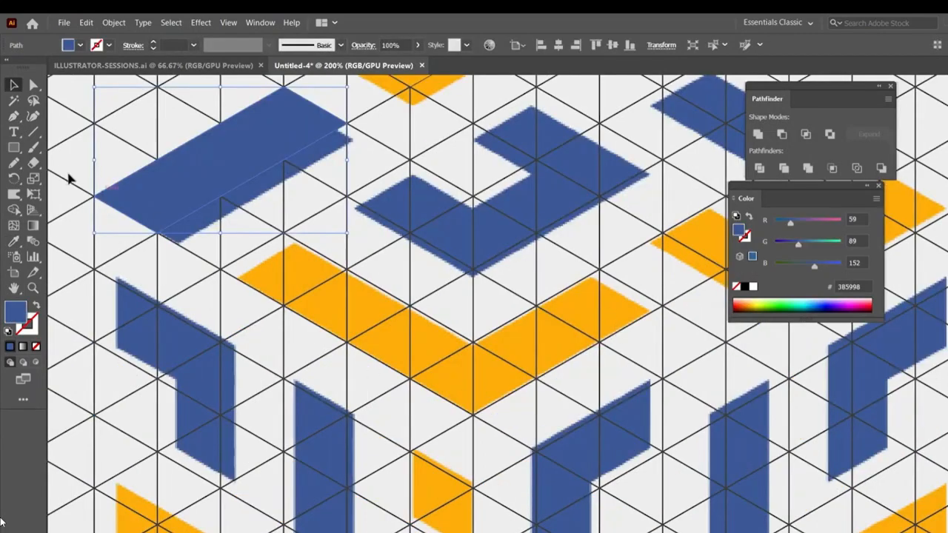
Draw a rectangle over the large V-shaped orange area and move its corner anchors onto grid intersections to form one slanted arm
{"action": "left_click", "coordinate": [13, 147]}
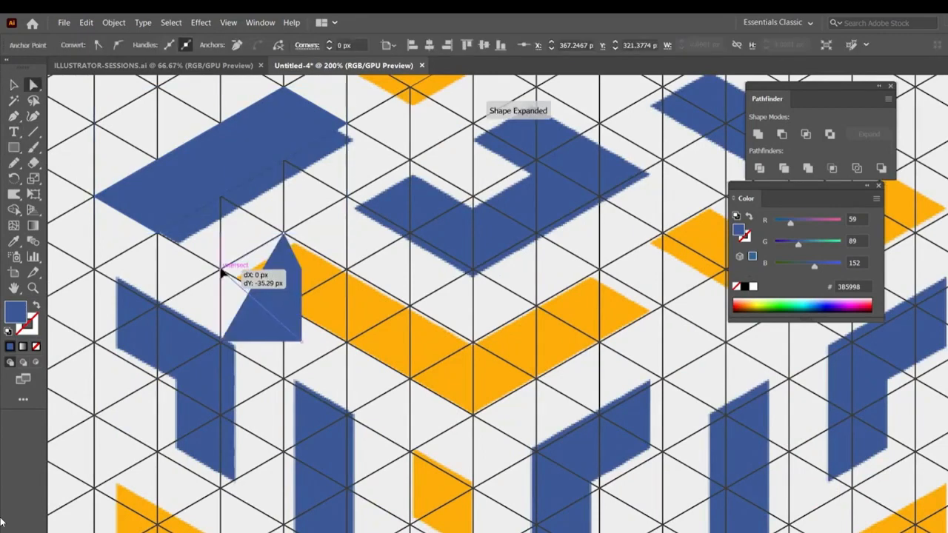
{"action": "left_click_drag", "start_coordinate": [229, 271], "coordinate": [473, 413]}
{"action": "left_click_drag", "start_coordinate": [304, 271], "coordinate": [513, 356]}
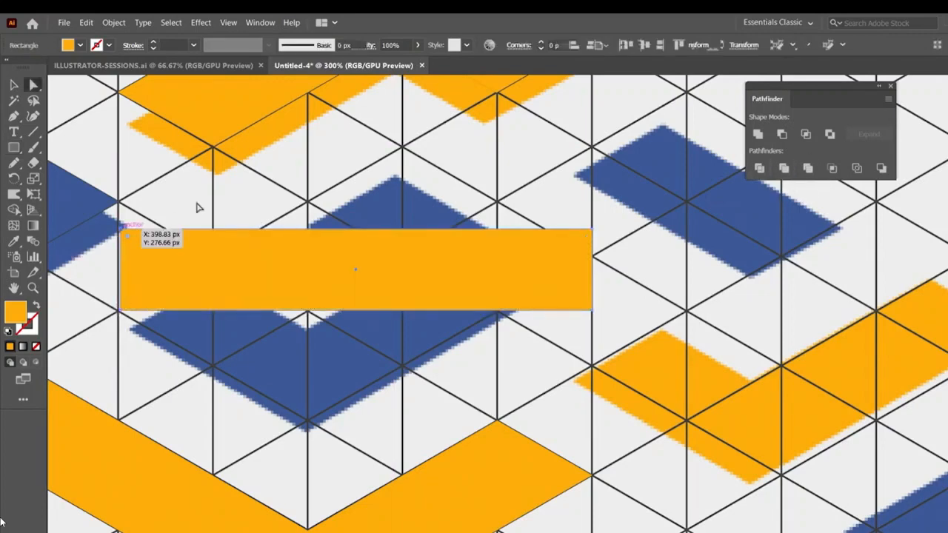
Move the corner anchors of the orange rectangle over the central blue shape onto grid intersections, forming a large isometric parallelogram
{"action": "left_click", "coordinate": [197, 204]}
{"action": "left_click_drag", "start_coordinate": [121, 232], "coordinate": [402, 152]}
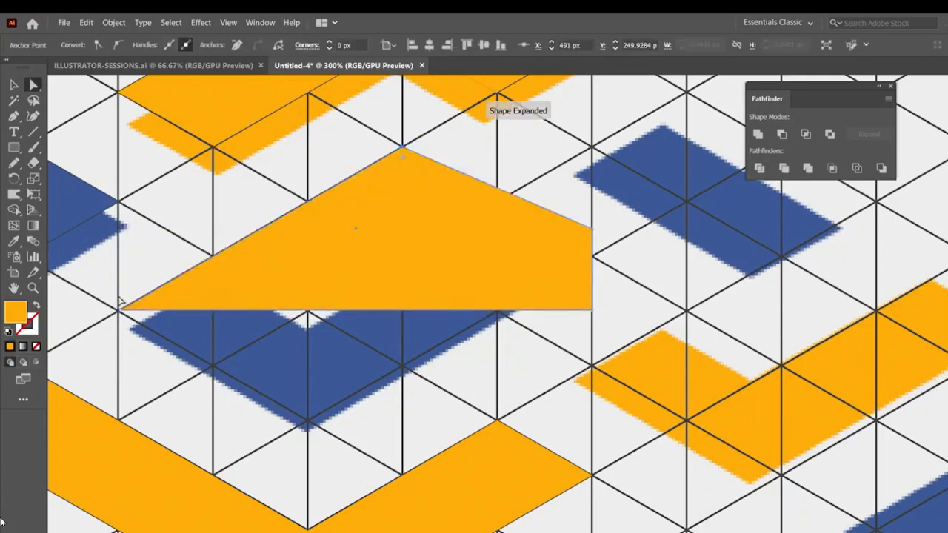
{"action": "left_click_drag", "start_coordinate": [592, 310], "coordinate": [590, 256]}
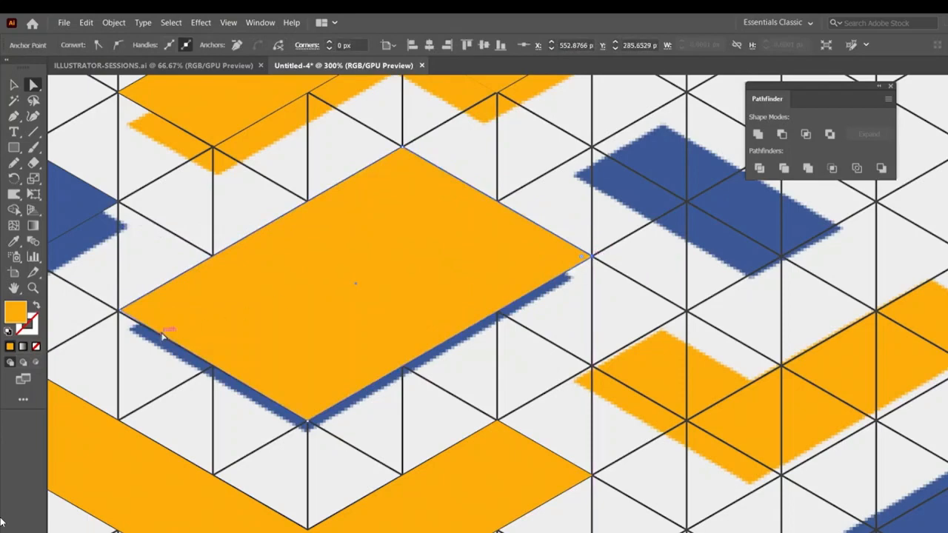
Adjust the central parallelogram's leftmost anchor so it sits exactly on the grid intersection
{"action": "key", "text": "ctrl+plus"}
{"action": "key", "text": "ctrl+plus"}
{"action": "key", "text": "ctrl+plus"}
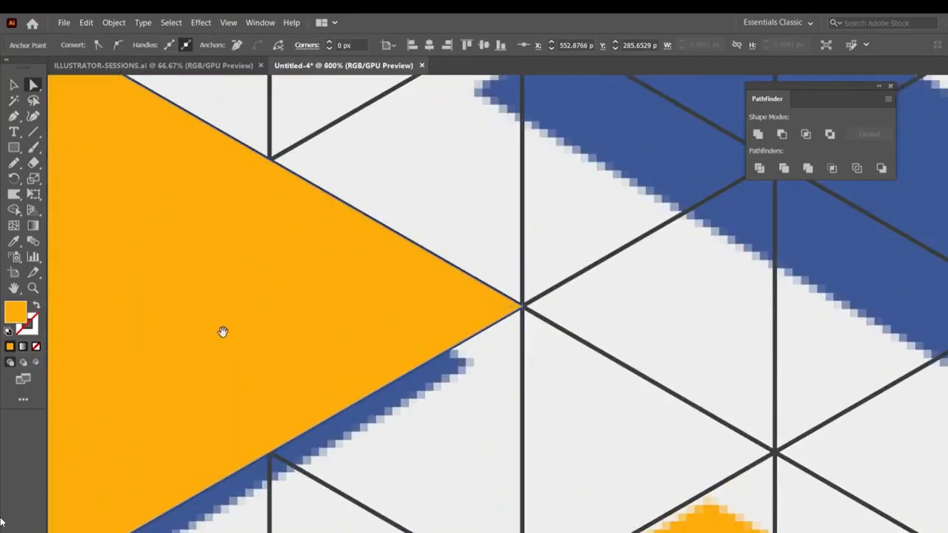
{"action": "left_click_drag", "start_coordinate": [63, 302], "coordinate": [544, 282]}
{"action": "left_click_drag", "start_coordinate": [89, 378], "coordinate": [385, 364]}
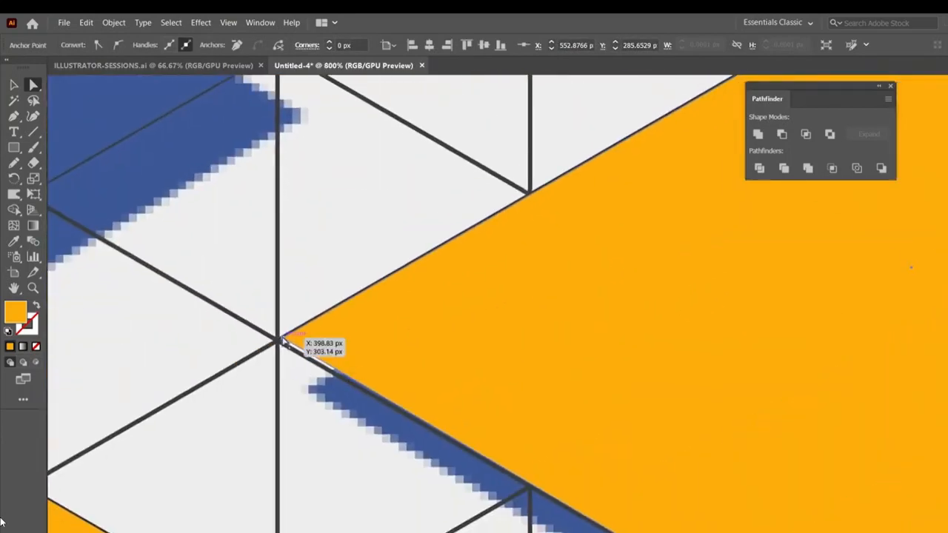
{"action": "left_click_drag", "start_coordinate": [280, 339], "coordinate": [277, 340]}
Give the central parallelogram an orange FEAC00 stroke with no fill so the reference shape shows through
{"action": "key", "text": "ctrl+minus"}
{"action": "key", "text": "ctrl+minus"}
{"action": "key", "text": "ctrl+minus"}
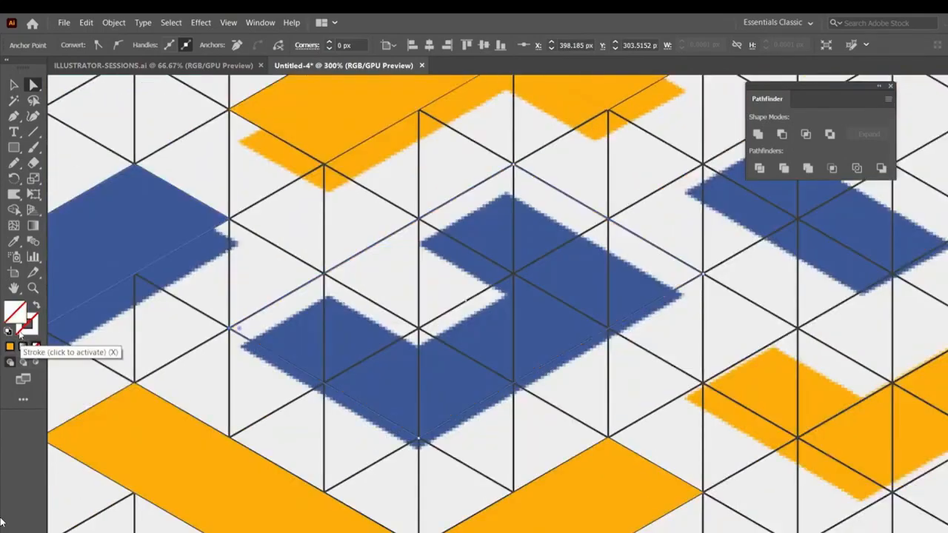
{"action": "left_click", "coordinate": [26, 326]}
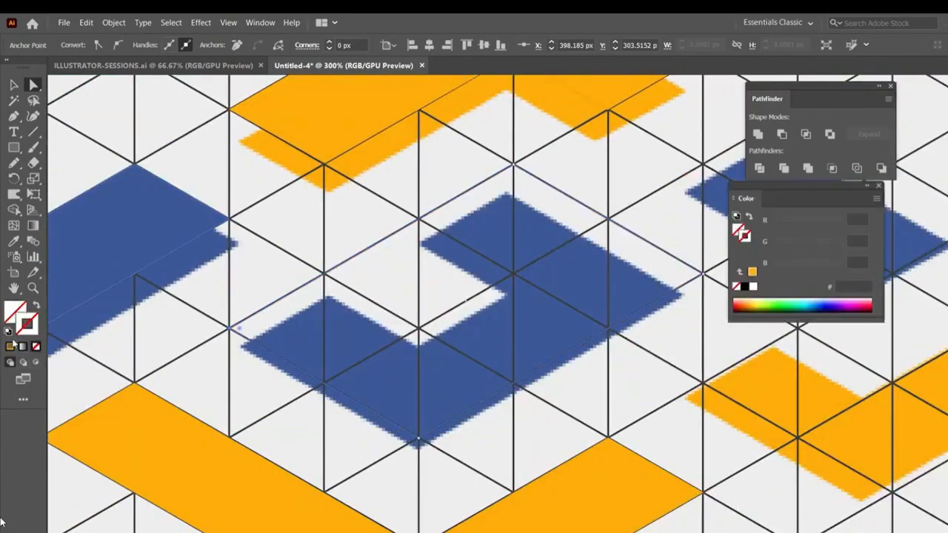
{"action": "left_click", "coordinate": [9, 346]}
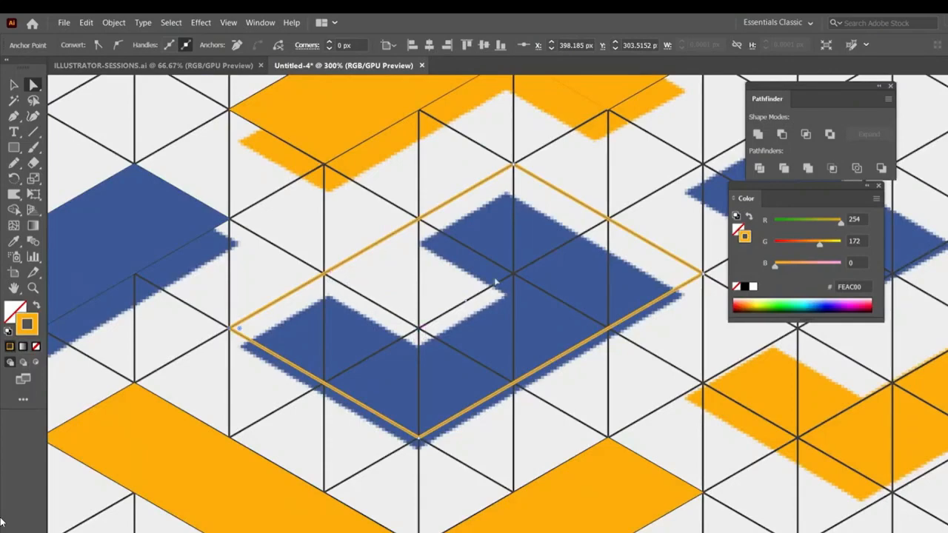
Draw a small rectangle over the central shape's notch, move its corner anchors onto grid intersections to form a diamond, and deselect it
{"action": "left_click", "coordinate": [14, 148]}
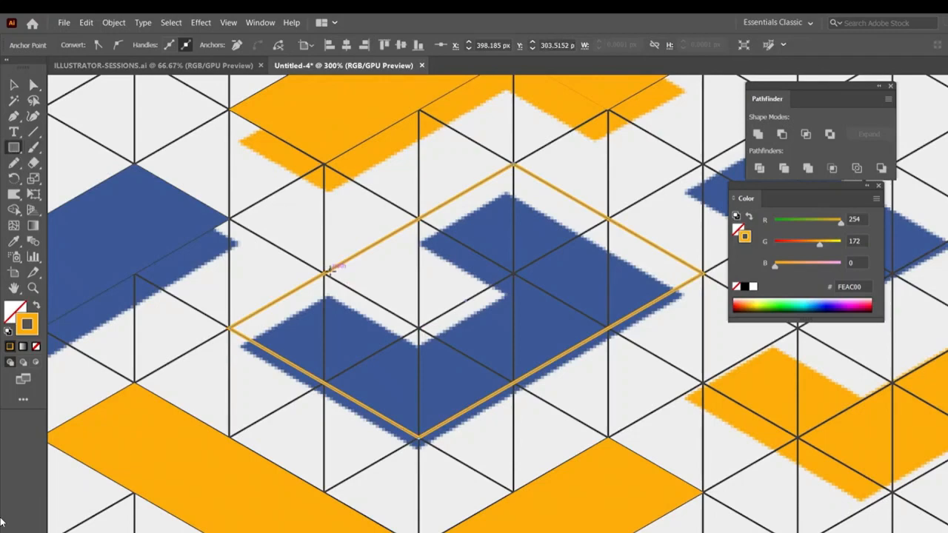
{"action": "left_click_drag", "start_coordinate": [326, 271], "coordinate": [450, 383]}
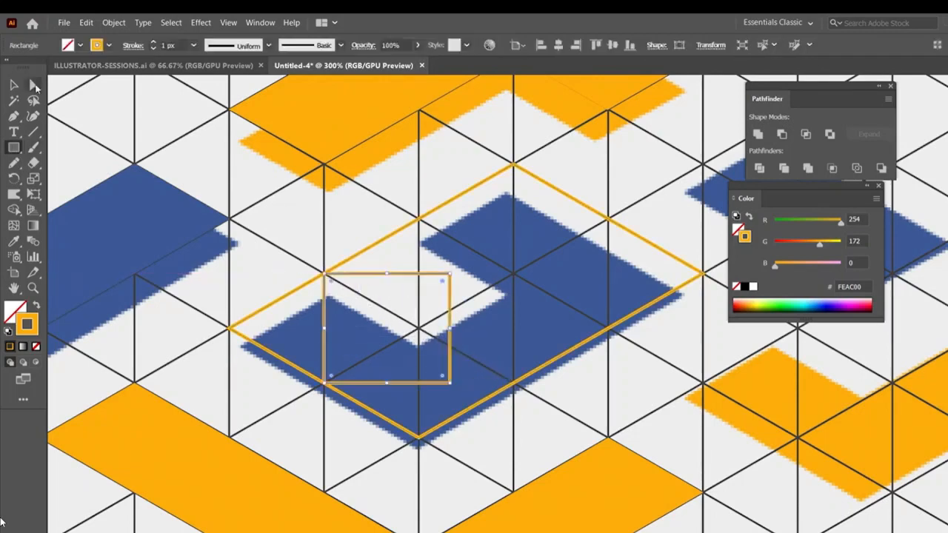
{"action": "key", "text": "a"}
{"action": "left_click", "coordinate": [490, 280]}
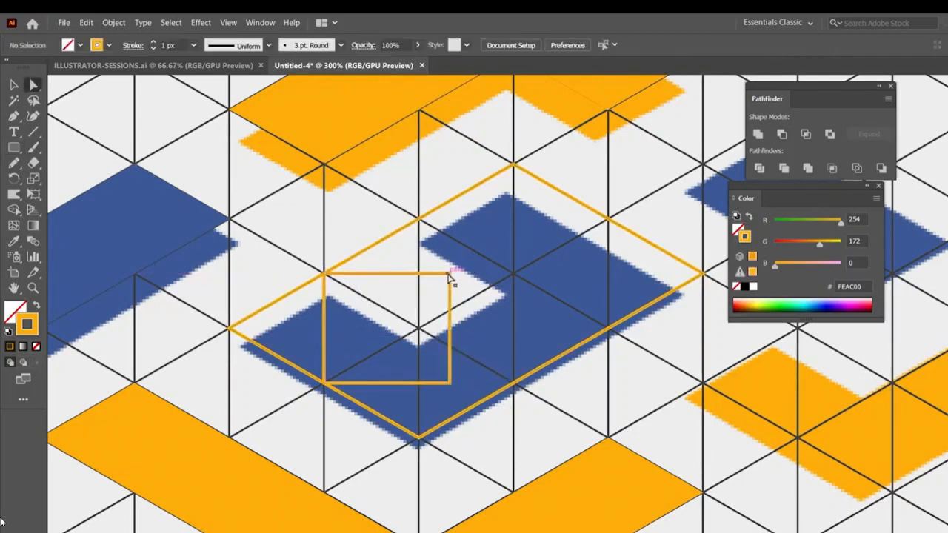
{"action": "left_click_drag", "start_coordinate": [449, 274], "coordinate": [420, 221]}
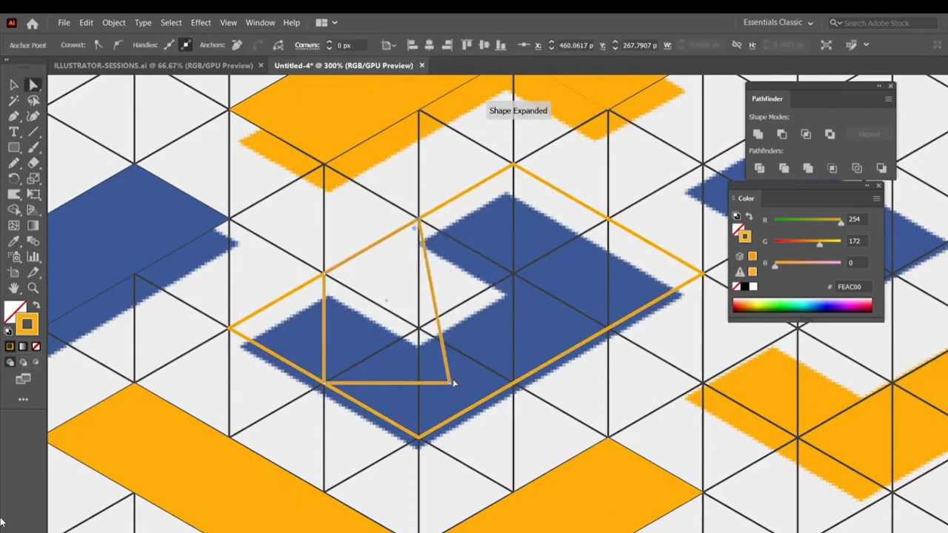
{"action": "left_click_drag", "start_coordinate": [454, 383], "coordinate": [511, 274]}
{"action": "key", "text": "ctrl+shift+a"}
{"action": "key", "text": "v"}
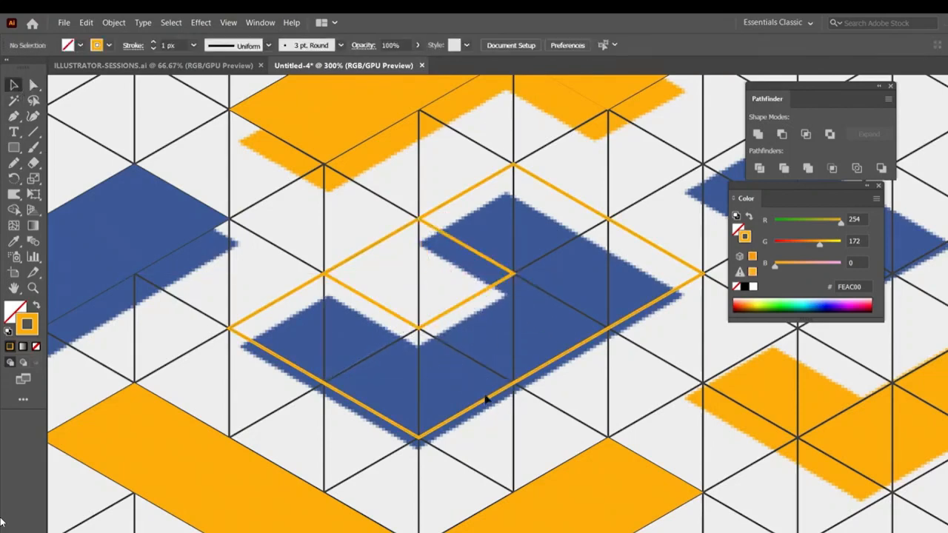
Fill the large central parallelogram with orange and the small diamond inside it with teal 007194
{"action": "left_click", "coordinate": [480, 409]}
{"action": "left_click", "coordinate": [11, 318]}
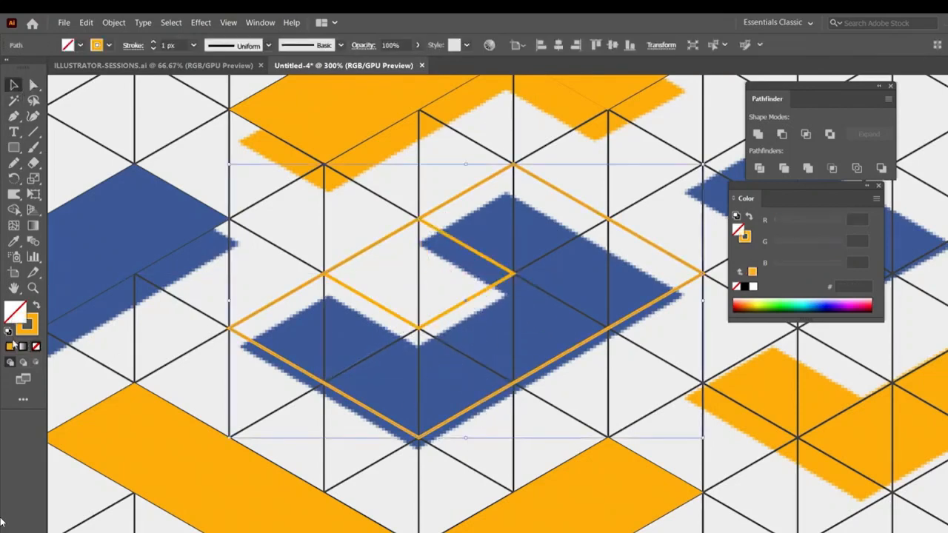
{"action": "left_click", "coordinate": [10, 346]}
{"action": "left_click", "coordinate": [337, 284]}
{"action": "left_click", "coordinate": [10, 345]}
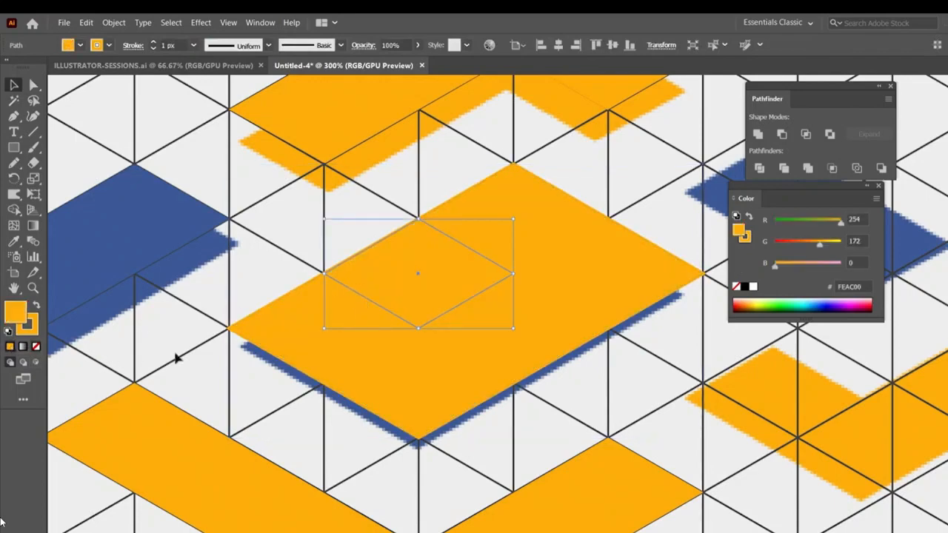
{"action": "left_click", "coordinate": [812, 304]}
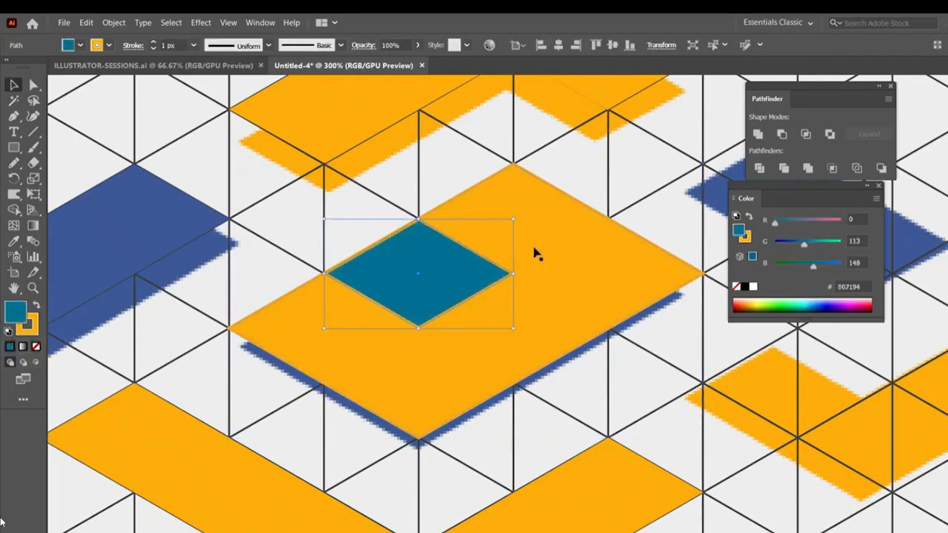
Select the large parallelogram together with the diamond and remove the stroke from both
{"action": "key", "text": "ctrl+equal"}
{"action": "key", "text": "ctrl+equal"}
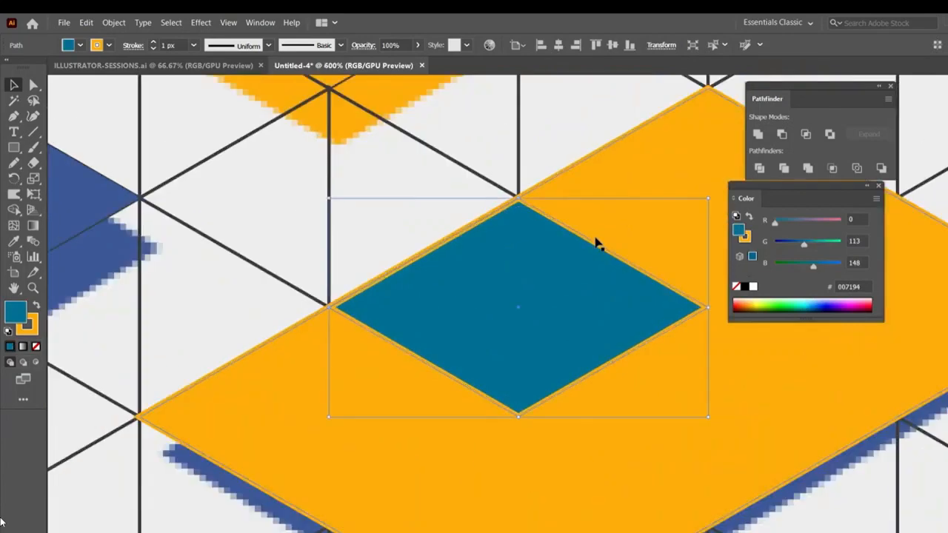
{"action": "left_click", "coordinate": [415, 462]}
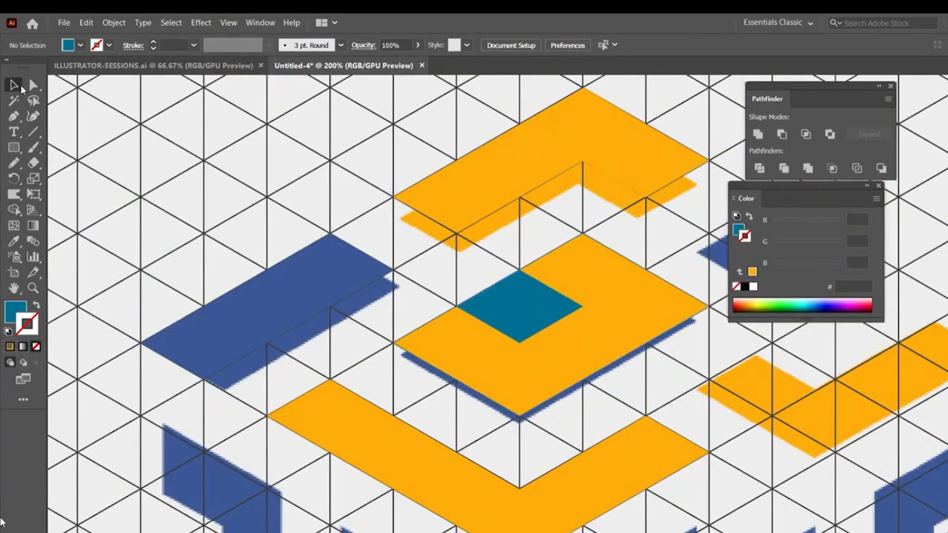
Select the parallelogram and the diamond, move the Color panel aside, and apply the Pathfinder Trim operation to both shapes
{"action": "left_click", "coordinate": [563, 371]}
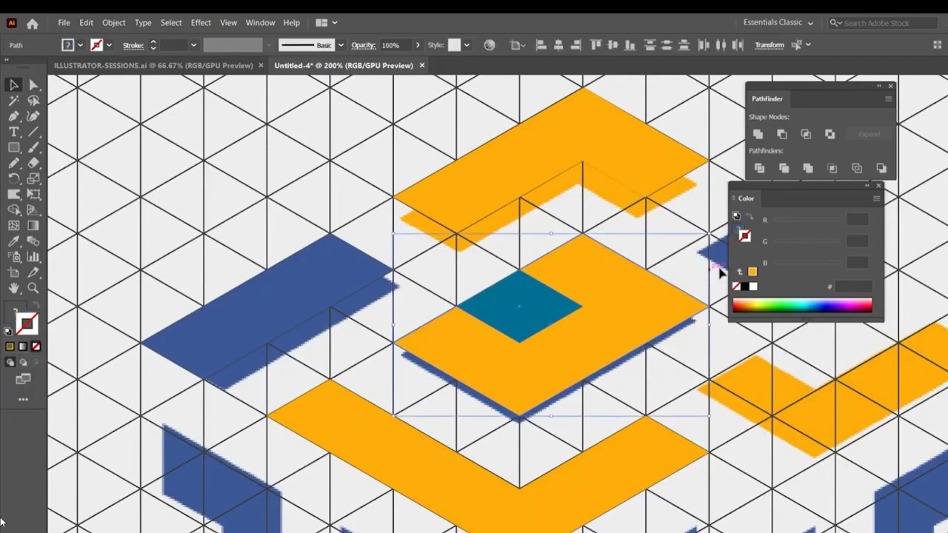
{"action": "left_click_drag", "start_coordinate": [763, 189], "coordinate": [907, 243]}
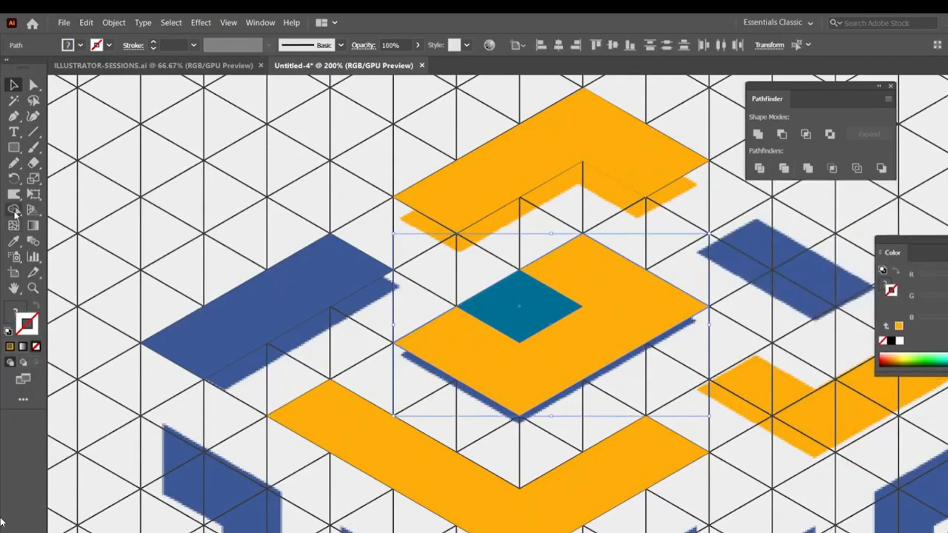
{"action": "left_click", "coordinate": [785, 169]}
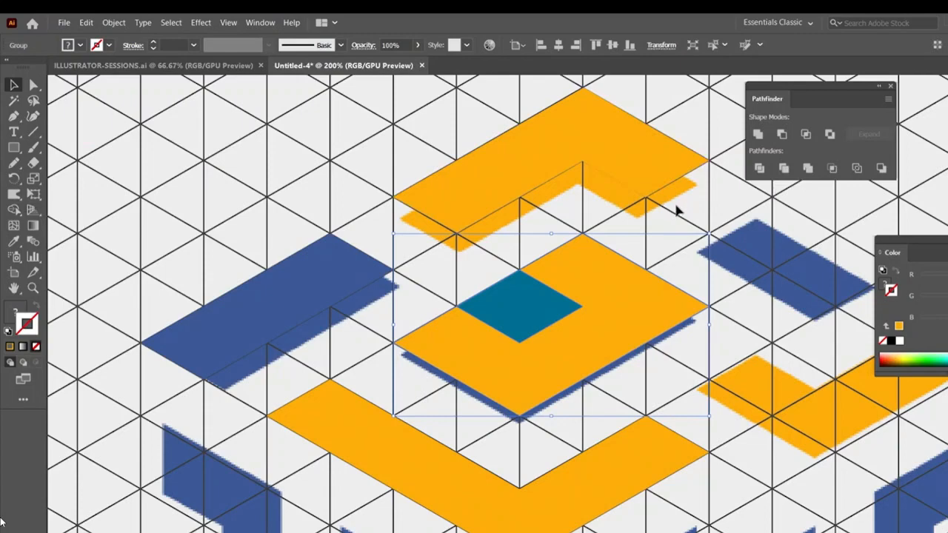
Directly select the teal diamond inside the trimmed central orange shape and delete it, leaving a notch
{"action": "left_click", "coordinate": [388, 314]}
{"action": "left_click", "coordinate": [558, 333]}
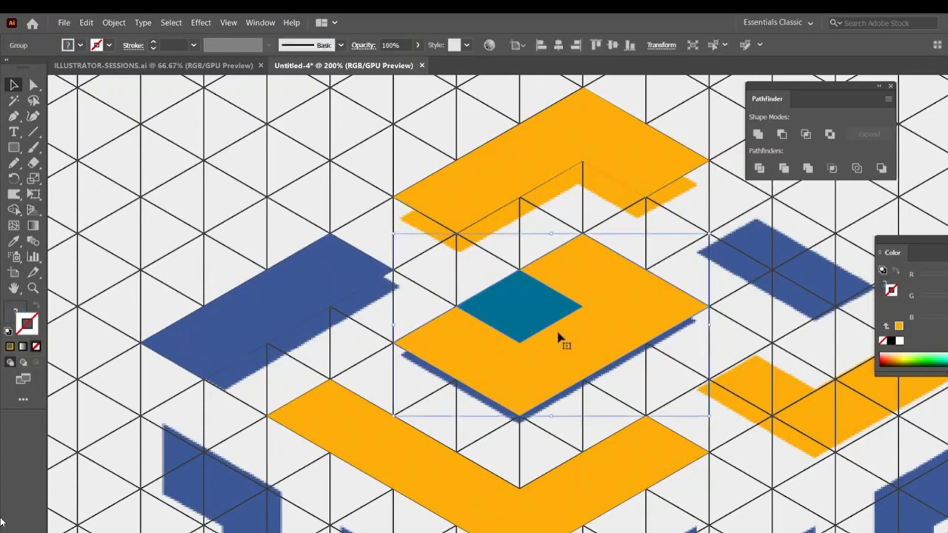
{"action": "left_click", "coordinate": [33, 86]}
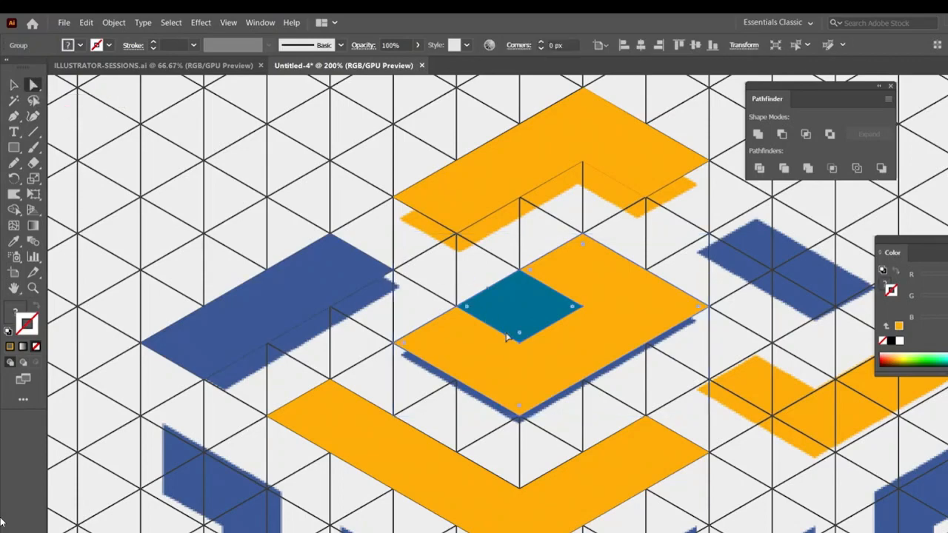
{"action": "left_click", "coordinate": [457, 287]}
{"action": "left_click", "coordinate": [522, 319]}
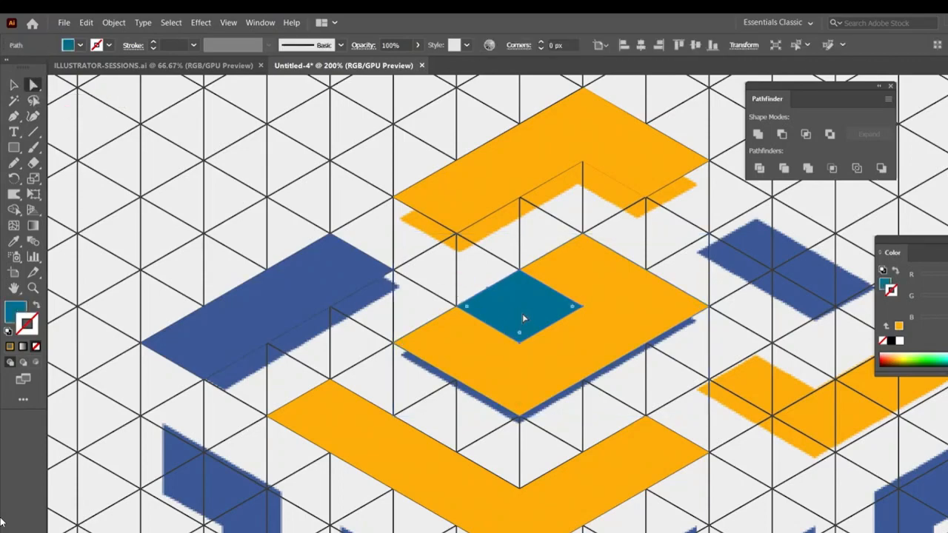
{"action": "key", "text": "Delete"}
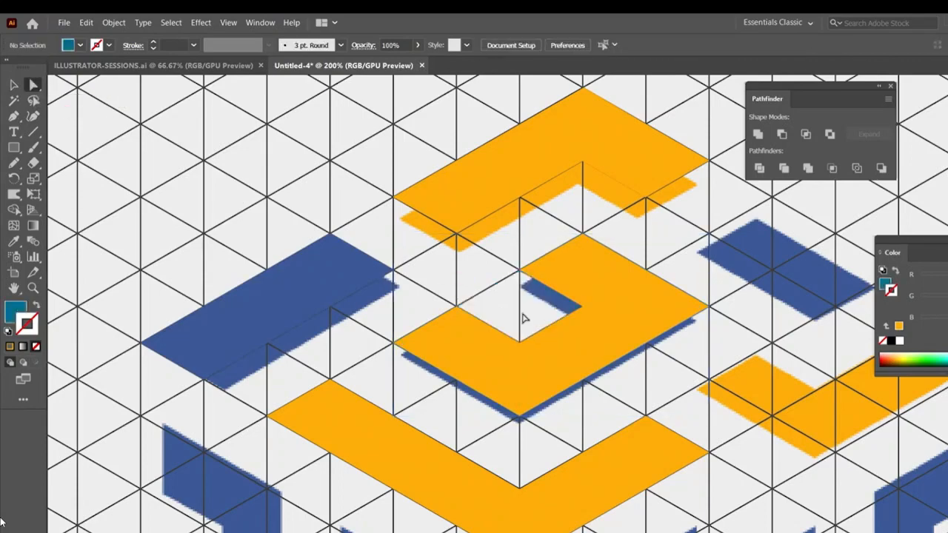
Trace the blue parallelogram on the right of the cube's top face with the Pen tool, placing a closed teal four-point shape on grid intersections
{"action": "left_click_drag", "start_coordinate": [683, 414], "coordinate": [327, 405]}
{"action": "key", "text": "m"}
{"action": "left_click", "coordinate": [13, 117]}
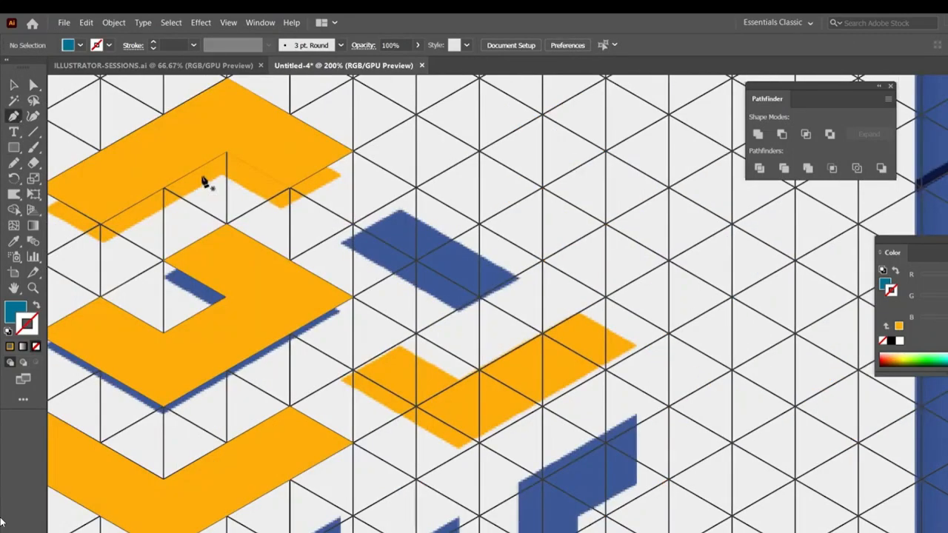
{"action": "left_click", "coordinate": [351, 226]}
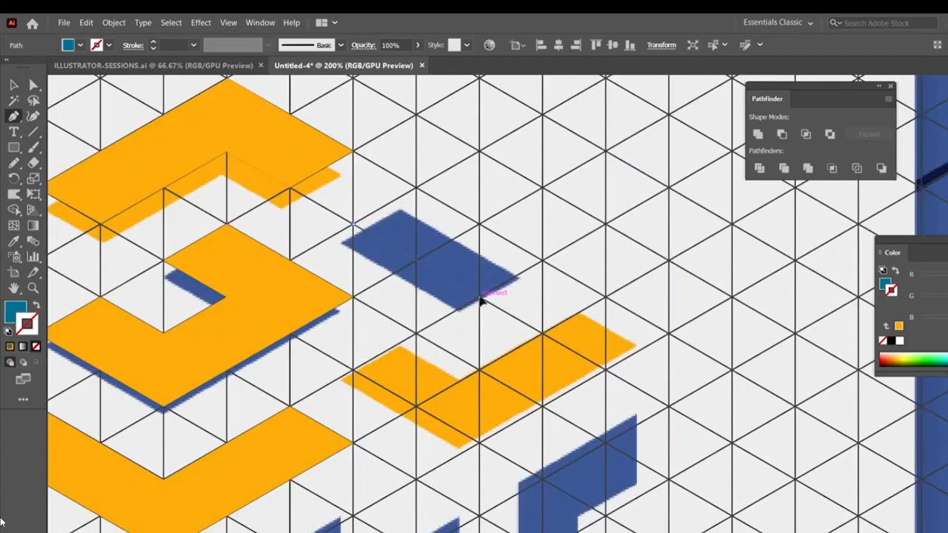
{"action": "left_click", "coordinate": [481, 300]}
{"action": "left_click", "coordinate": [543, 261]}
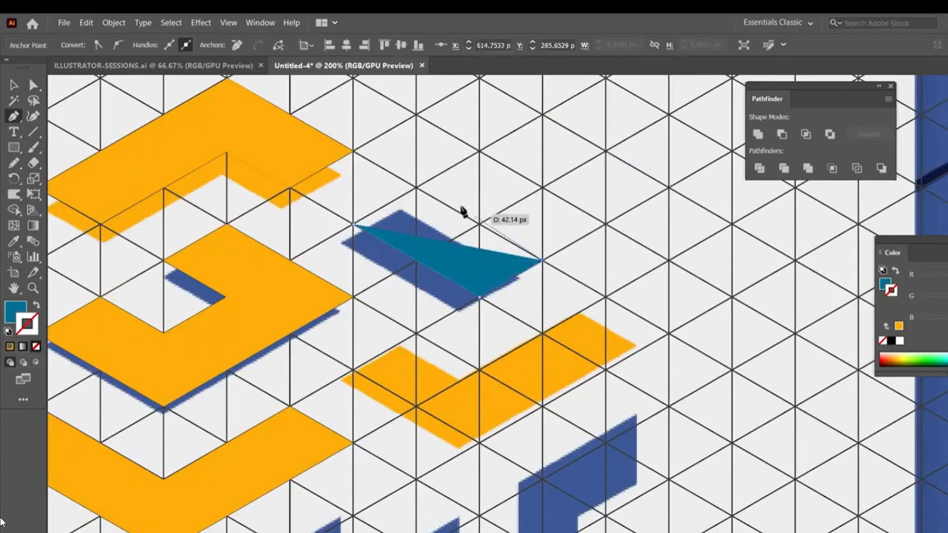
{"action": "left_click", "coordinate": [417, 191]}
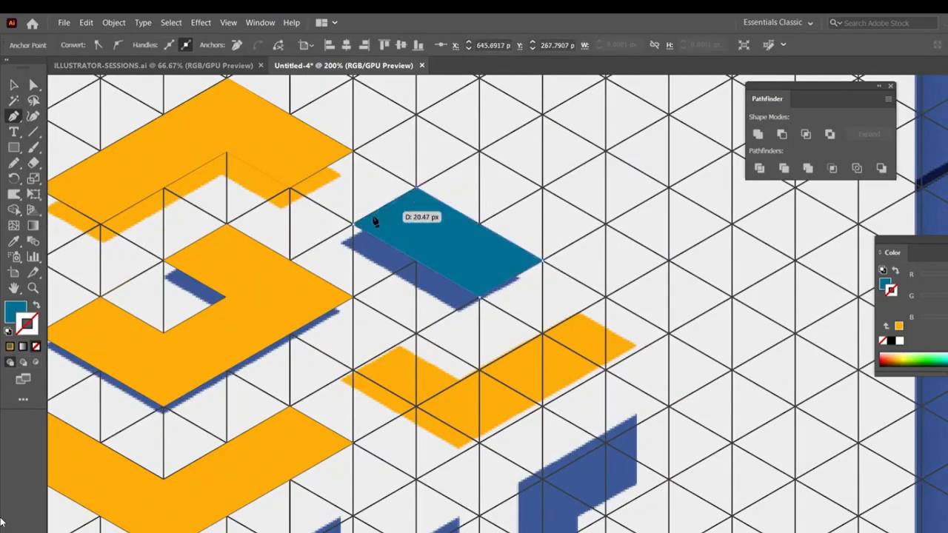
{"action": "left_click", "coordinate": [354, 227]}
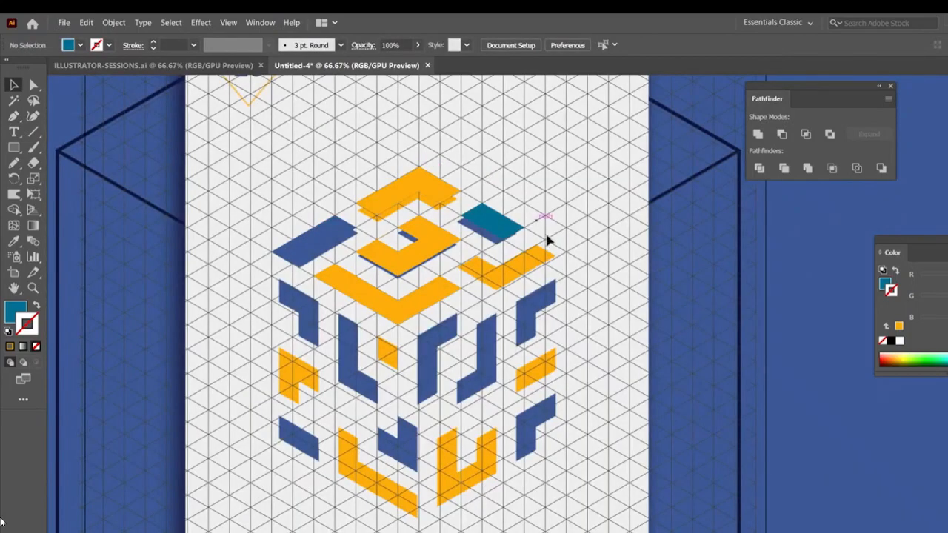
Trace the orange V-shaped piece at the right of the cube's top face with the Pen tool, placing its corners on grid intersections
{"action": "key", "text": "ctrl+plus"}
{"action": "key", "text": "ctrl+plus"}
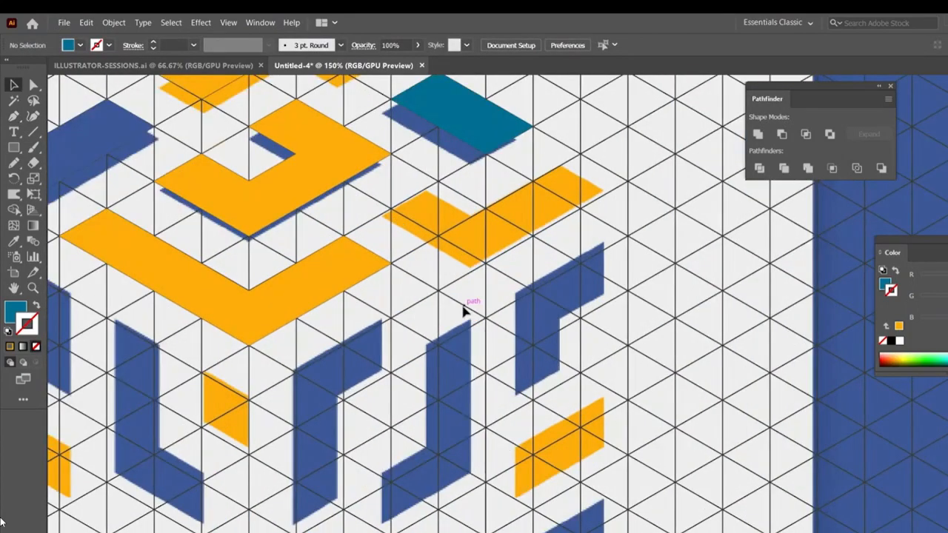
{"action": "scroll", "coordinate": [450, 247], "scroll_direction": "up", "scroll_amount": 1}
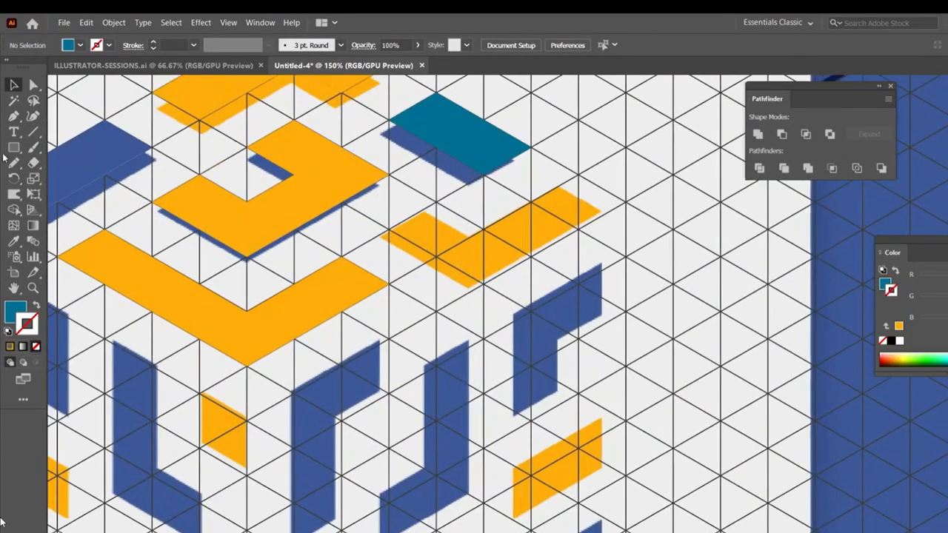
{"action": "left_click", "coordinate": [13, 117]}
{"action": "left_click", "coordinate": [483, 283]}
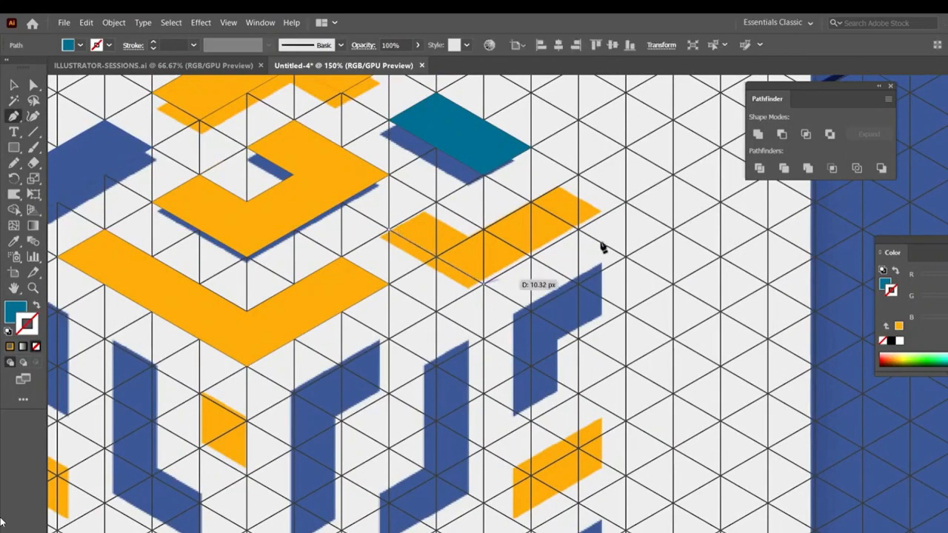
{"action": "left_click", "coordinate": [626, 202]}
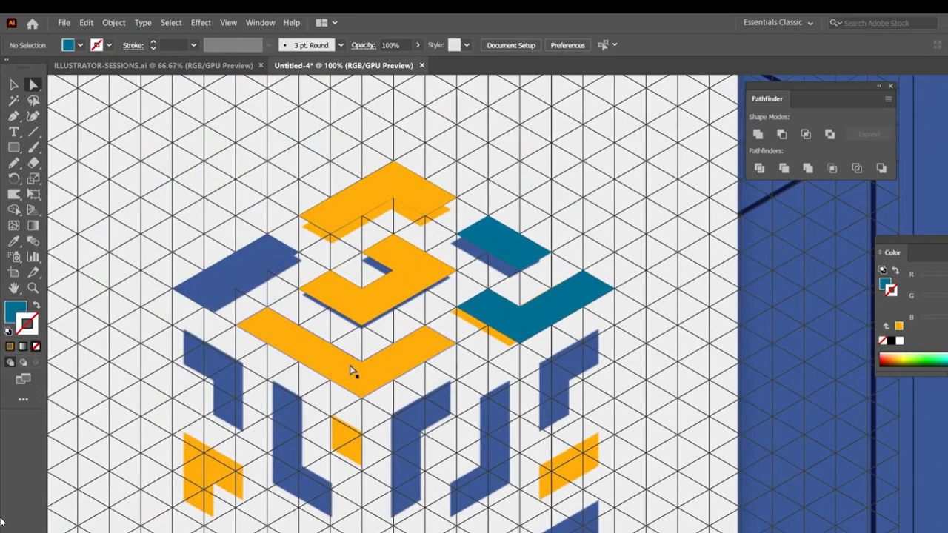
Reshape the middle orange piece on the left face by moving its inner corner anchor outward and its lower right anchor into the notch corner
{"action": "scroll", "coordinate": [425, 489], "scroll_direction": "down", "scroll_amount": 3}
{"action": "scroll", "coordinate": [414, 401], "scroll_direction": "down", "scroll_amount": 3}
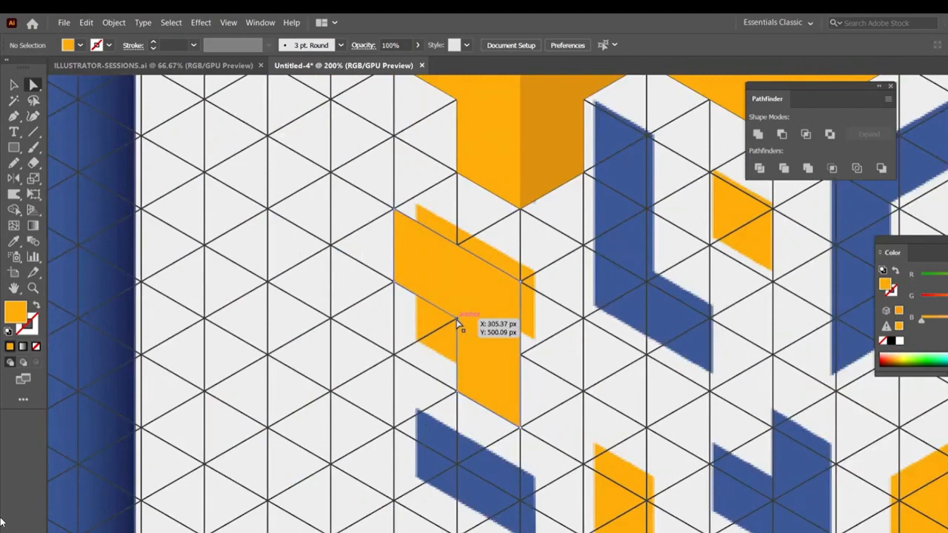
{"action": "left_click_drag", "start_coordinate": [457, 324], "coordinate": [394, 356]}
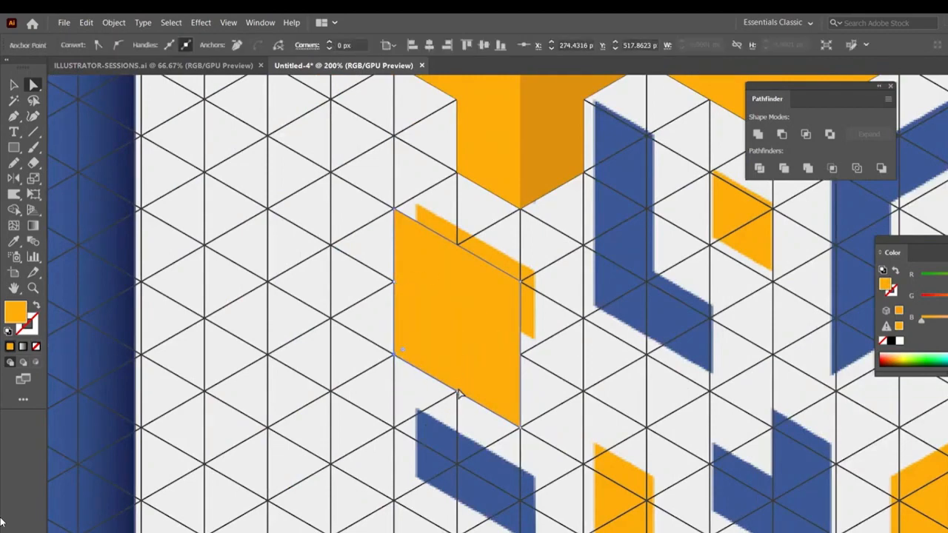
{"action": "left_click_drag", "start_coordinate": [458, 393], "coordinate": [471, 336]}
{"action": "key", "text": "ctrl+z"}
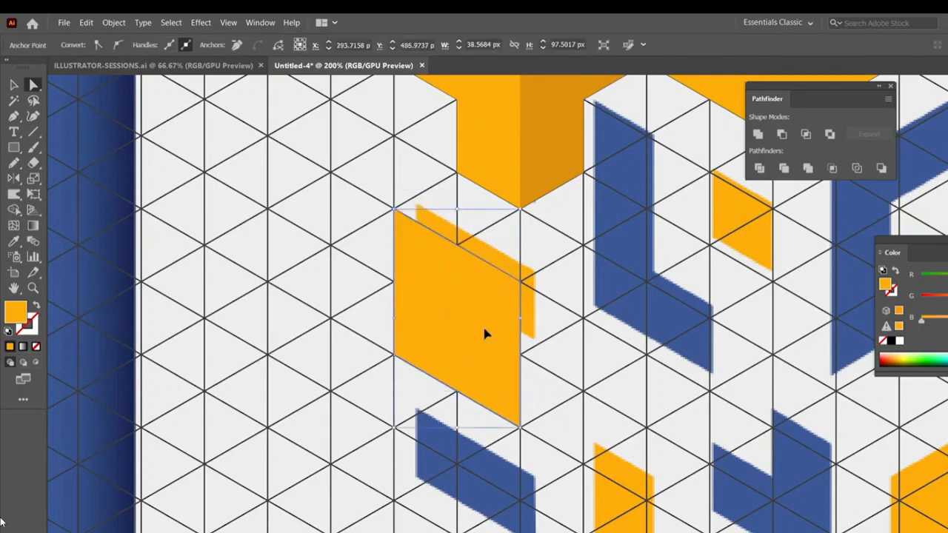
{"action": "scroll", "coordinate": [489, 349], "scroll_direction": "up", "scroll_amount": 2}
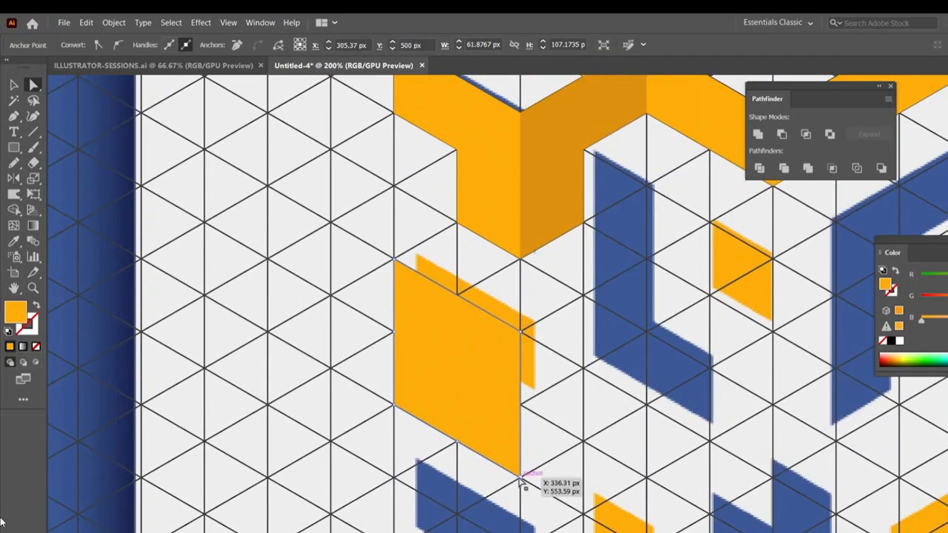
{"action": "left_click_drag", "start_coordinate": [519, 478], "coordinate": [457, 370]}
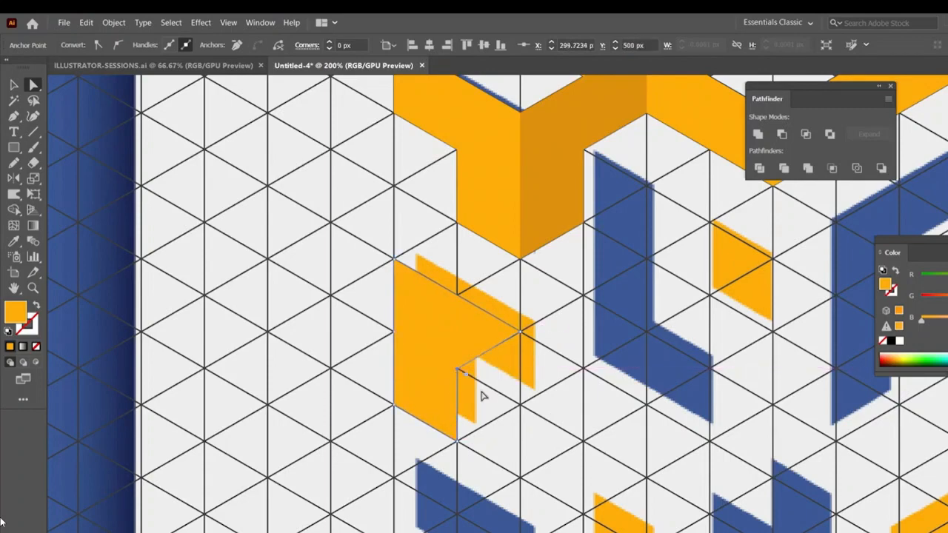
Add an anchor point on the orange piece's diagonal notch edge and move it to the outer grid intersection, completing the notched shape
{"action": "left_click_drag", "start_coordinate": [13, 116], "coordinate": [84, 132]}
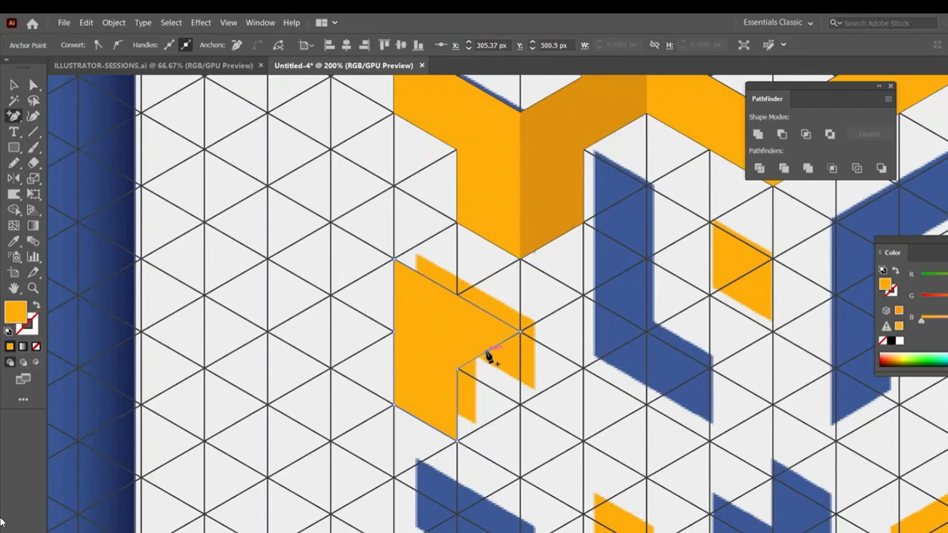
{"action": "left_click", "coordinate": [486, 352]}
{"action": "left_click", "coordinate": [33, 85]}
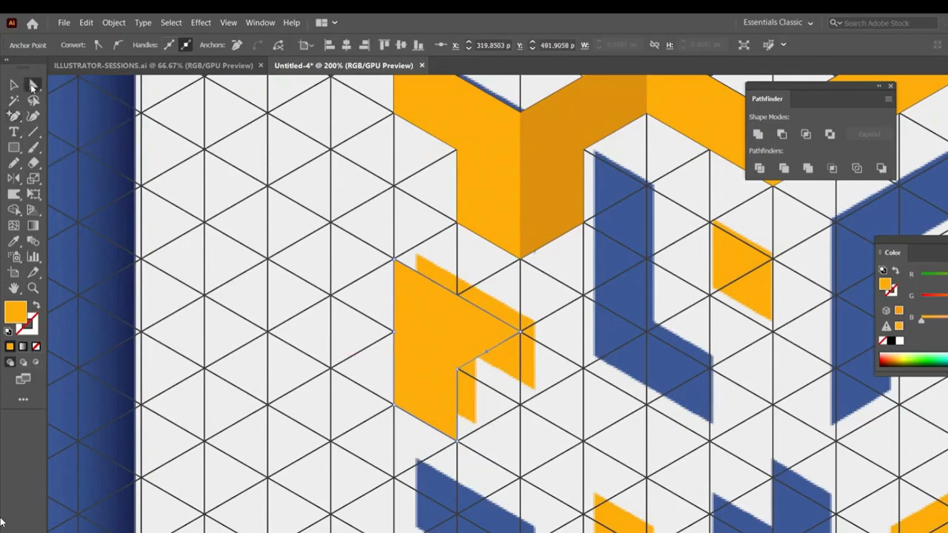
{"action": "left_click", "coordinate": [540, 366]}
{"action": "left_click", "coordinate": [487, 354]}
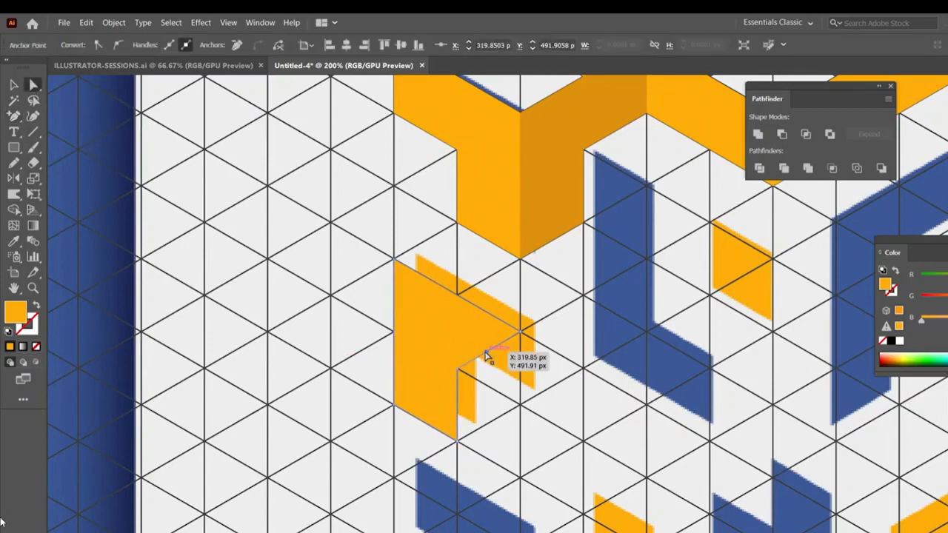
{"action": "left_click_drag", "start_coordinate": [487, 355], "coordinate": [518, 400]}
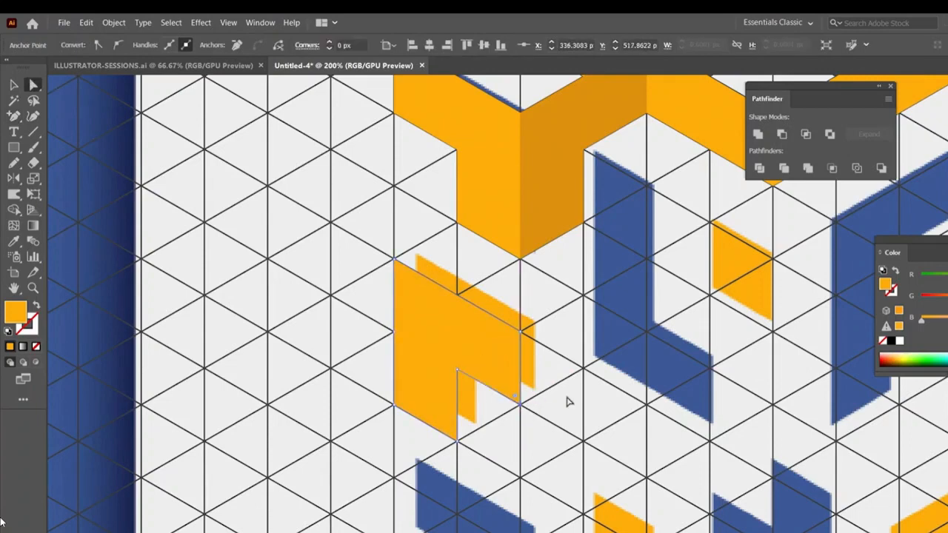
{"action": "left_click", "coordinate": [567, 397]}
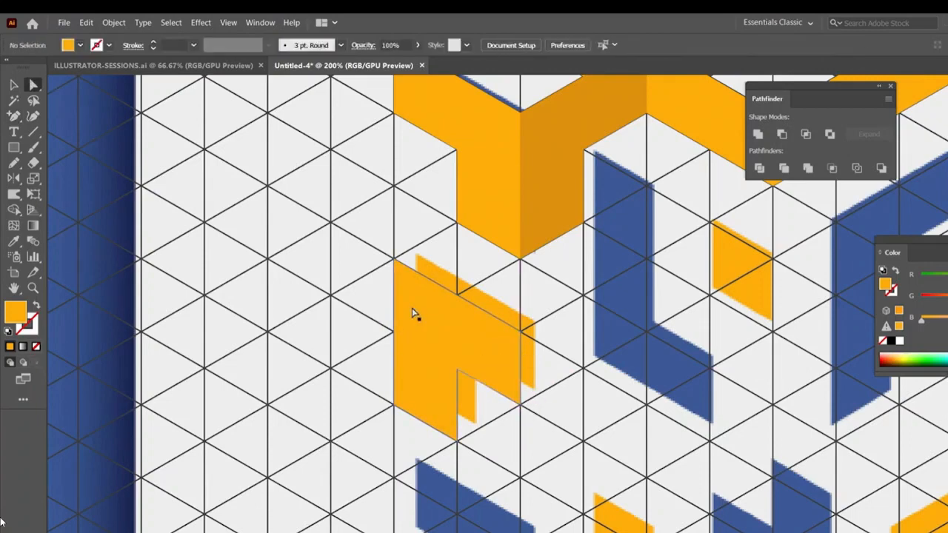
Open the Layers panel and toggle the reference image's visibility off and on to examine the redrawn cube pieces
{"action": "key", "text": "ctrl+minus"}
{"action": "left_click_drag", "start_coordinate": [664, 366], "coordinate": [593, 291]}
{"action": "key", "text": "ctrl+0"}
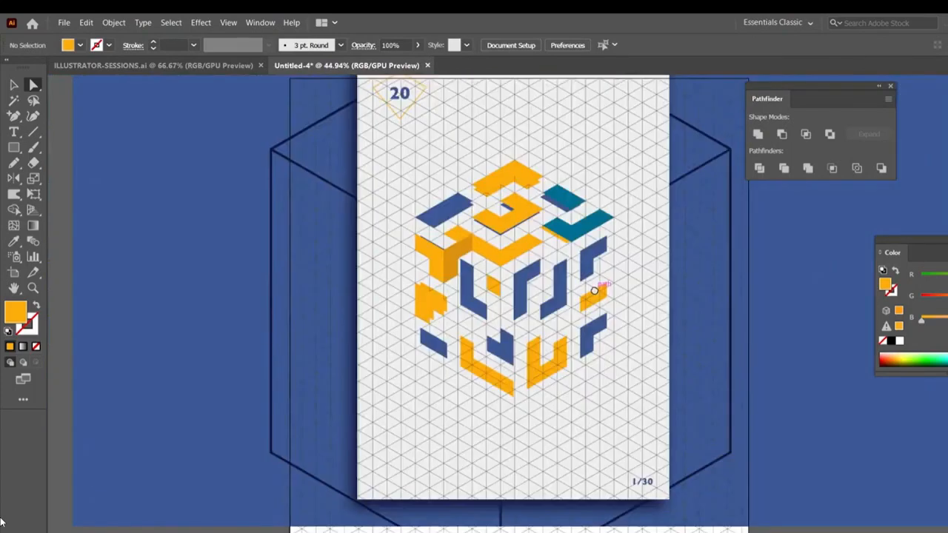
{"action": "left_click_drag", "start_coordinate": [540, 324], "coordinate": [492, 299]}
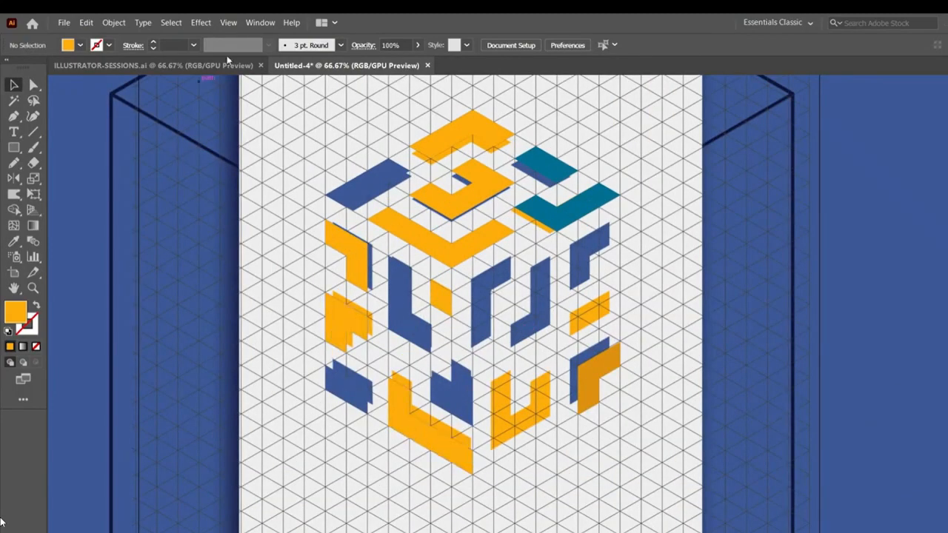
{"action": "left_click", "coordinate": [259, 22]}
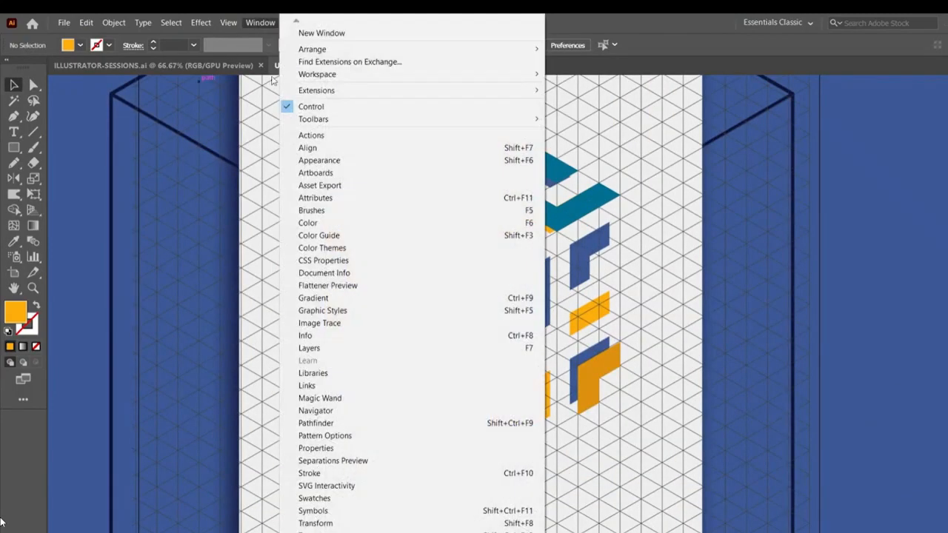
{"action": "left_click", "coordinate": [312, 349]}
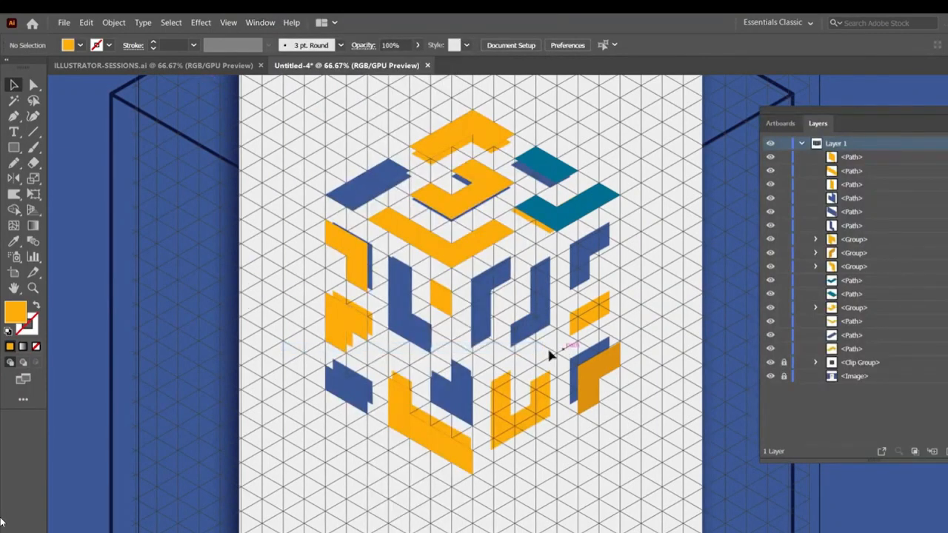
{"action": "left_click", "coordinate": [771, 377]}
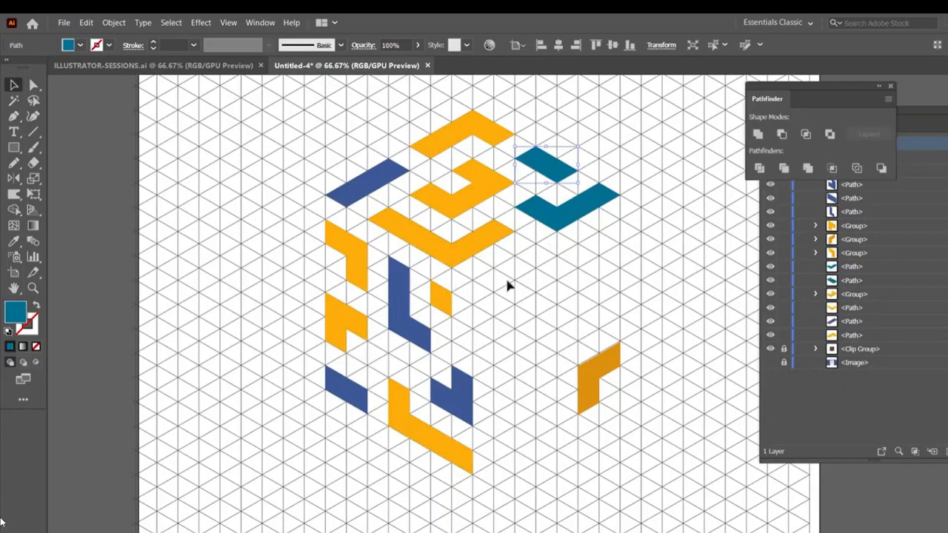
{"action": "left_click", "coordinate": [772, 363]}
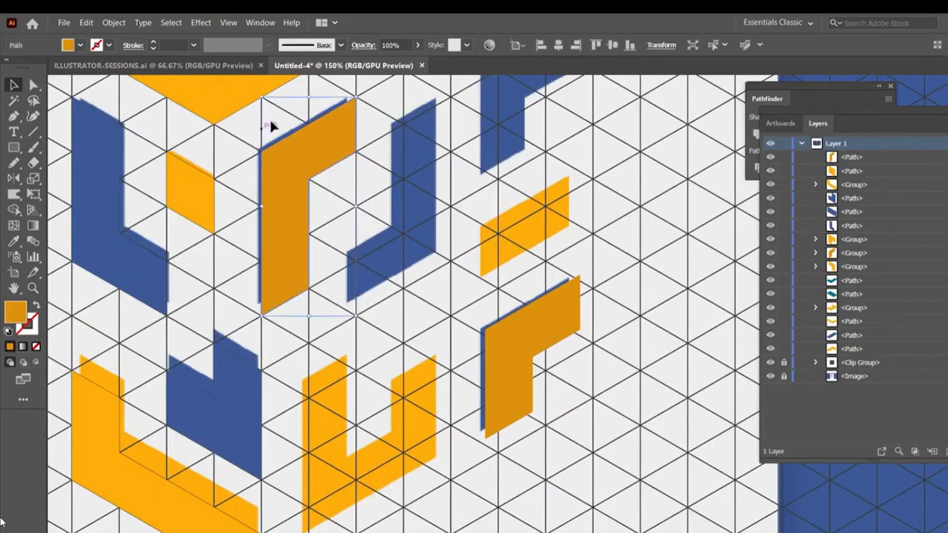
Create a copy of the tall orange angled piece on the cube's right face, rotated by 180°
{"action": "left_click", "coordinate": [329, 141]}
{"action": "left_click", "coordinate": [114, 23]}
{"action": "mouse_move", "coordinate": [133, 37]}
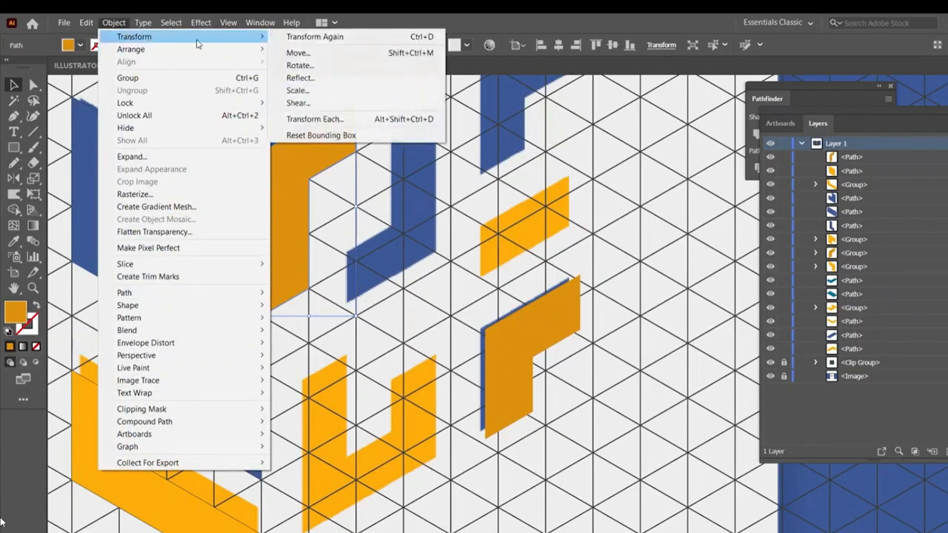
{"action": "left_click", "coordinate": [300, 65]}
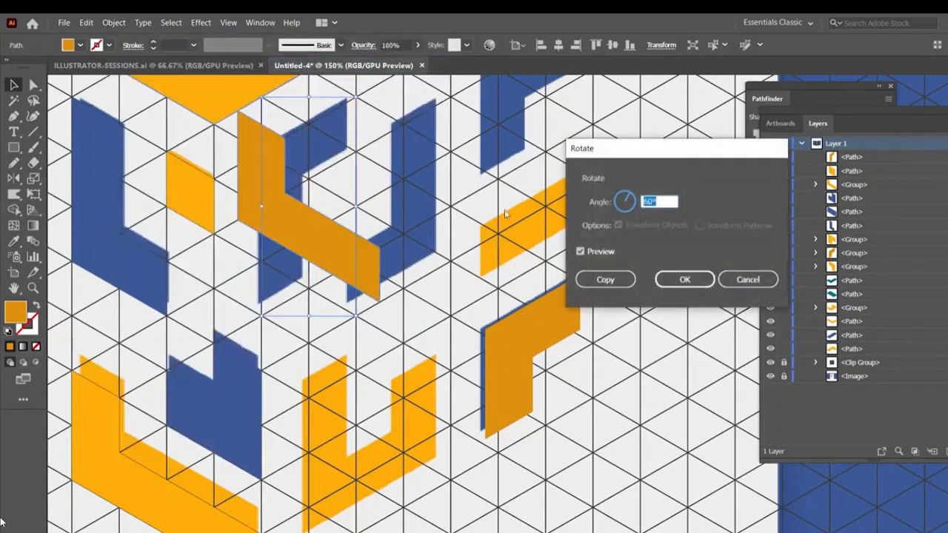
{"action": "mouse_move", "coordinate": [628, 198]}
{"action": "left_mouse_down"}
{"action": "mouse_move", "coordinate": [632, 208]}
{"action": "mouse_move", "coordinate": [627, 197]}
{"action": "left_mouse_up"}
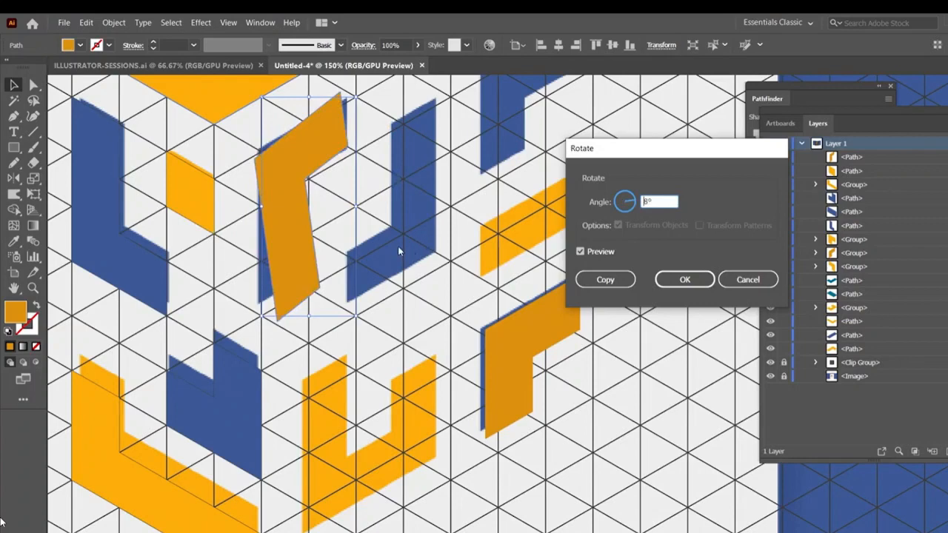
{"action": "left_click_drag", "start_coordinate": [637, 201], "coordinate": [616, 200]}
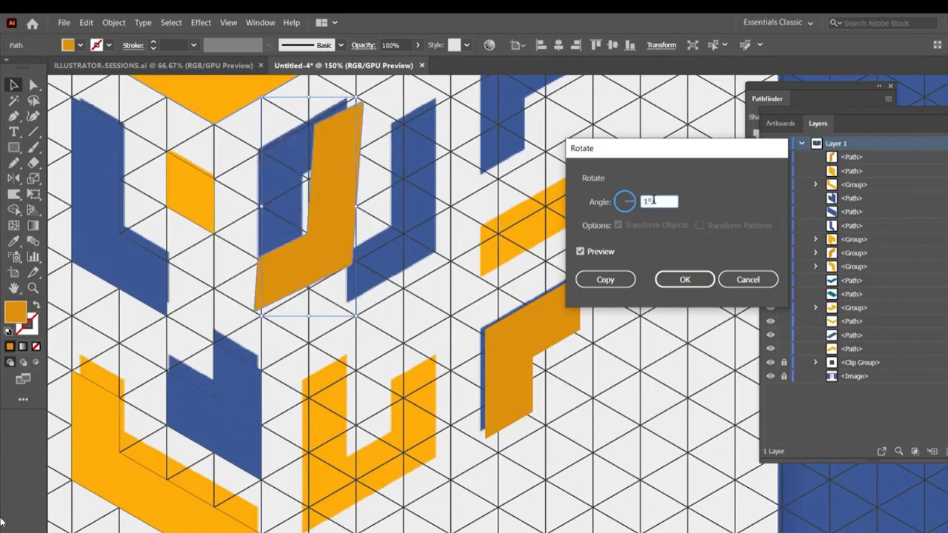
{"action": "left_click", "coordinate": [580, 252]}
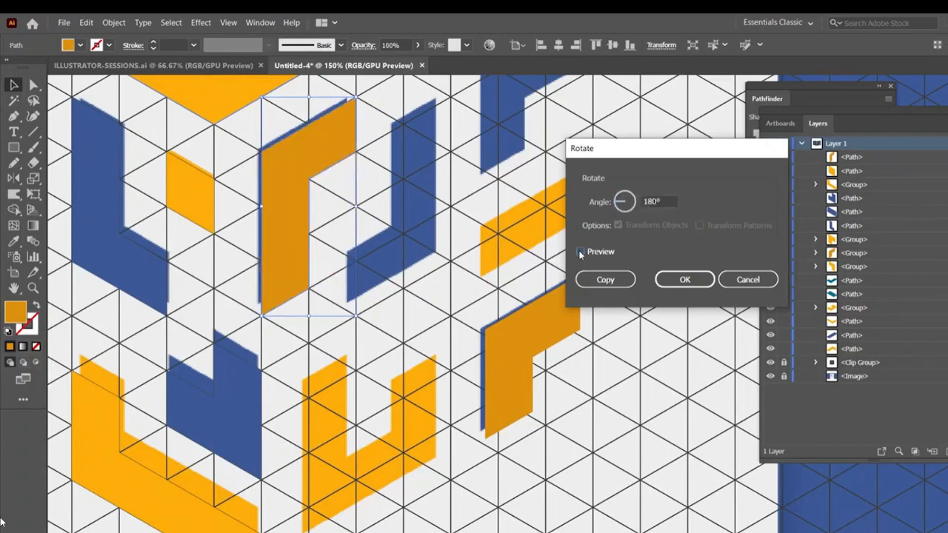
{"action": "left_click", "coordinate": [580, 253]}
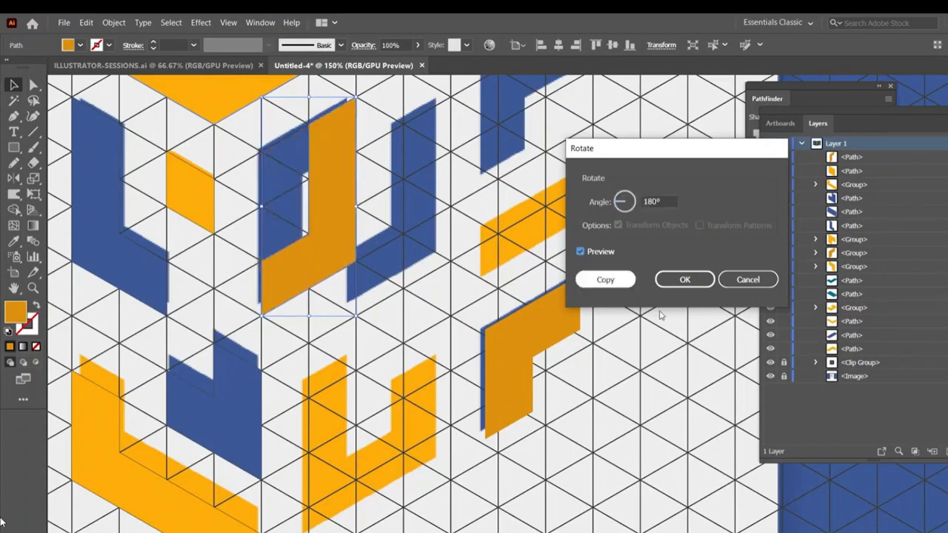
{"action": "left_click", "coordinate": [605, 281]}
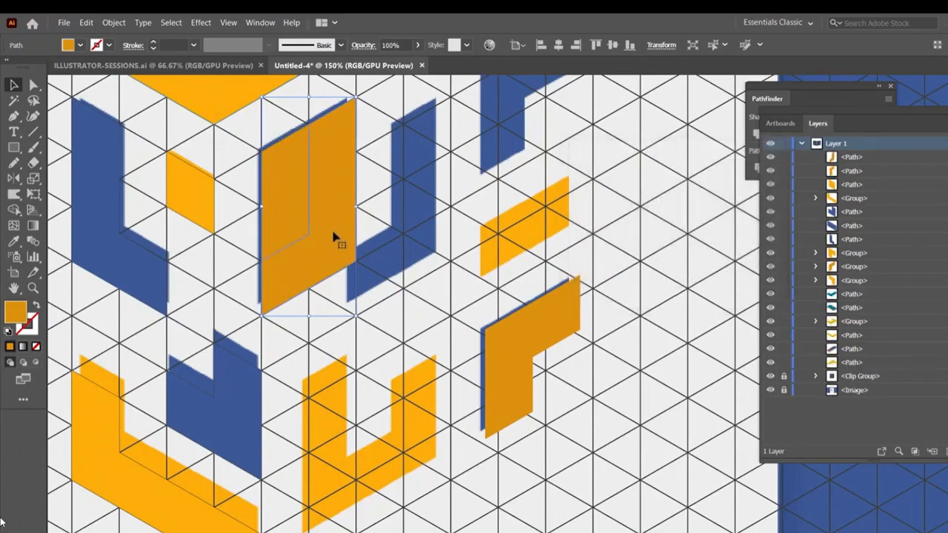
Move the rotated copy over the neighbouring blue reference piece on the right face, aligning its corners with grid intersections
{"action": "left_click_drag", "start_coordinate": [332, 237], "coordinate": [436, 252]}
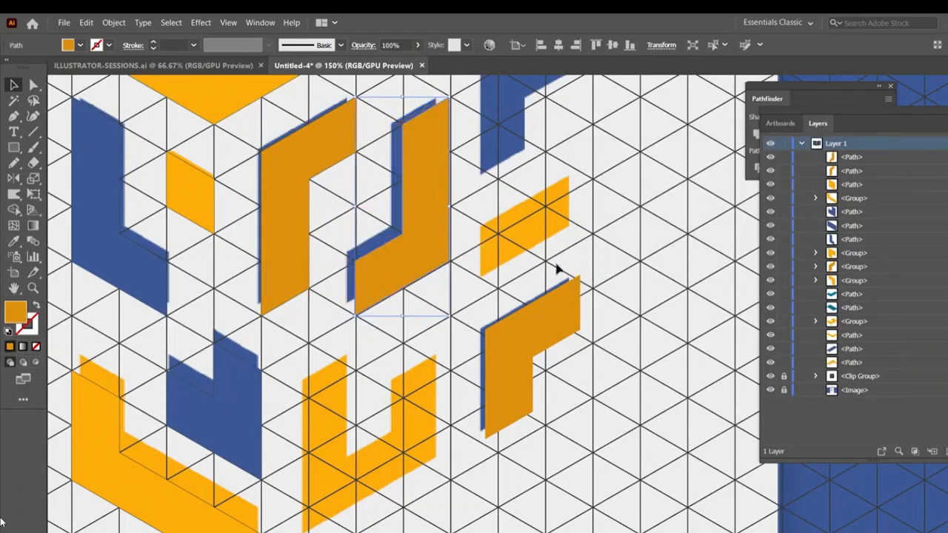
{"action": "left_click", "coordinate": [603, 283]}
{"action": "key", "text": "ctrl+minus"}
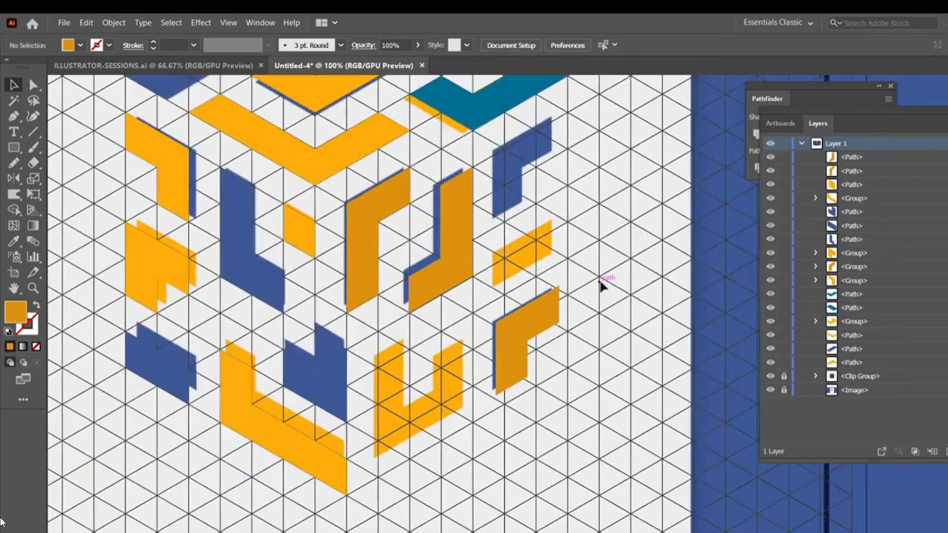
{"action": "left_click_drag", "start_coordinate": [514, 312], "coordinate": [465, 338]}
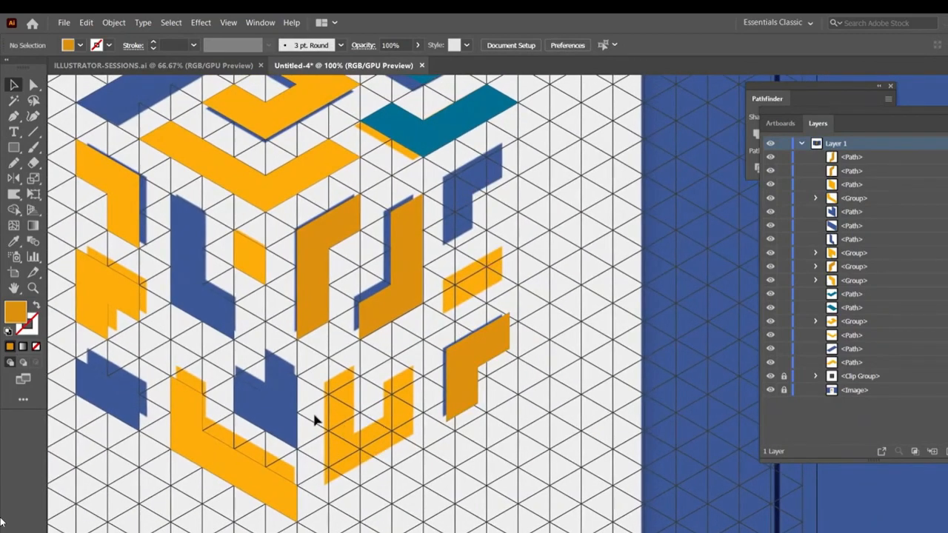
Trace the orange U-shaped piece at the bottom of the right face with the Pen tool as an unfilled outline, placing its corners on grid intersections
{"action": "key", "text": "ctrl+plus"}
{"action": "key", "text": "ctrl+plus"}
{"action": "left_click_drag", "start_coordinate": [175, 441], "coordinate": [356, 232]}
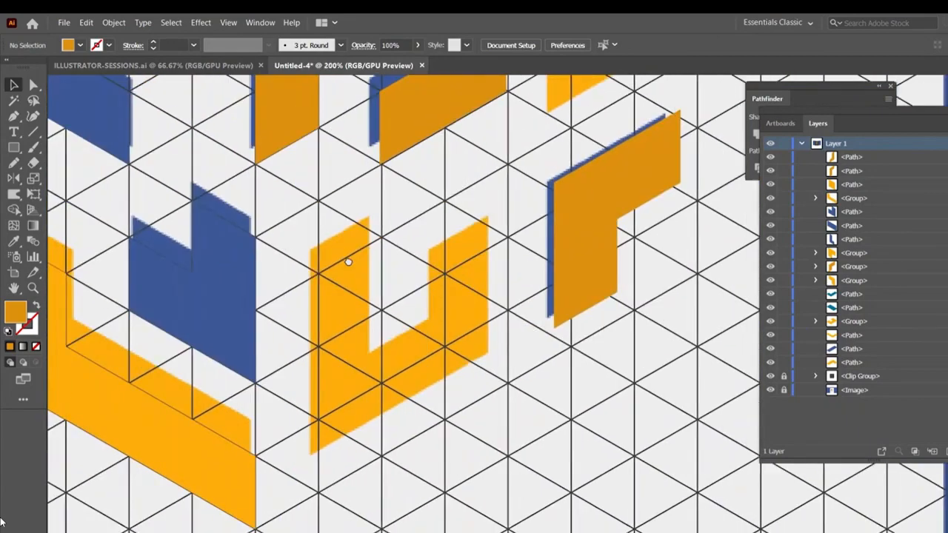
{"action": "left_click", "coordinate": [13, 116]}
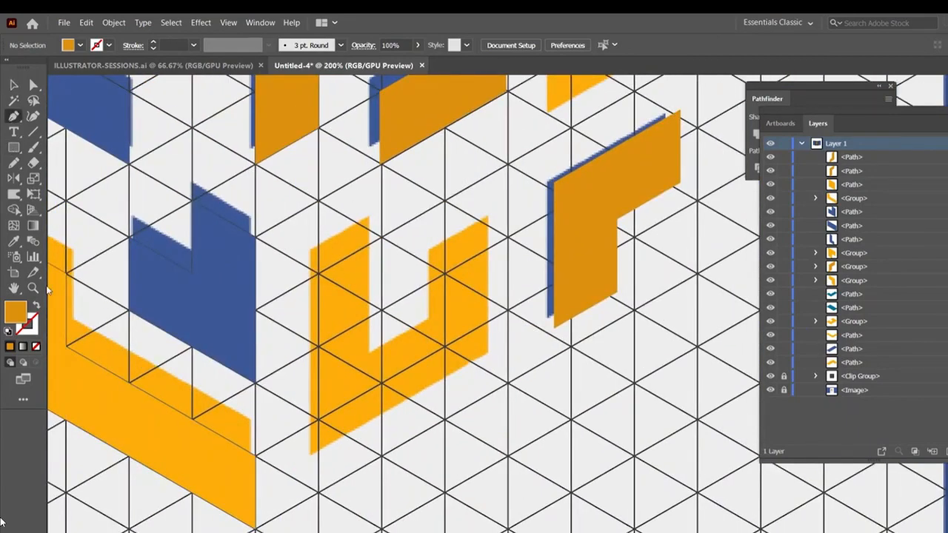
{"action": "left_click", "coordinate": [35, 348]}
{"action": "left_click", "coordinate": [26, 332]}
{"action": "left_click", "coordinate": [10, 346]}
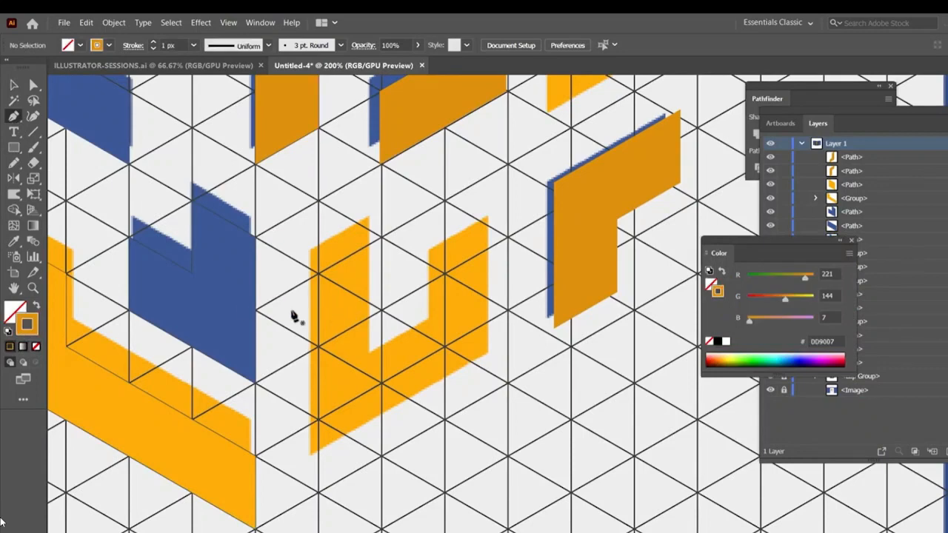
{"action": "left_click", "coordinate": [318, 274]}
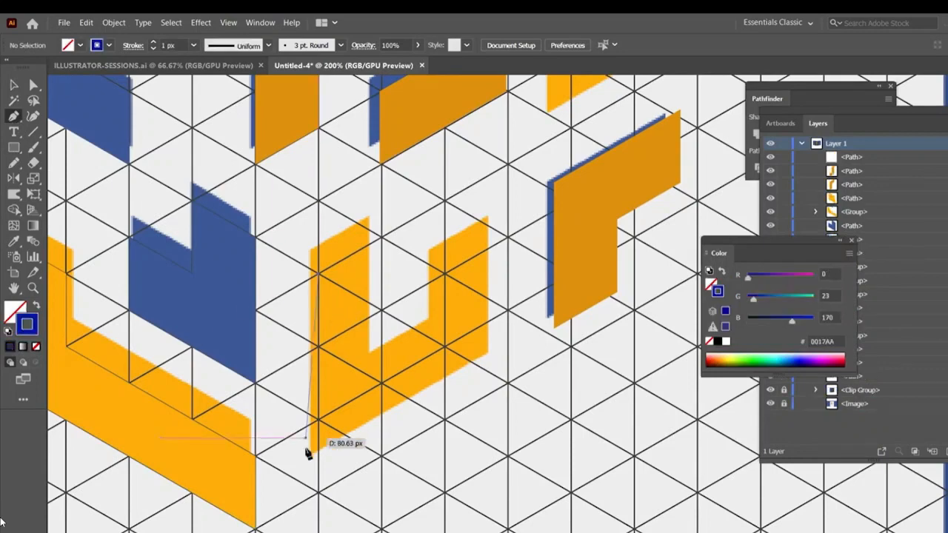
{"action": "left_click", "coordinate": [318, 490]}
{"action": "left_click", "coordinate": [507, 383]}
{"action": "left_click", "coordinate": [507, 239]}
{"action": "left_click", "coordinate": [446, 274]}
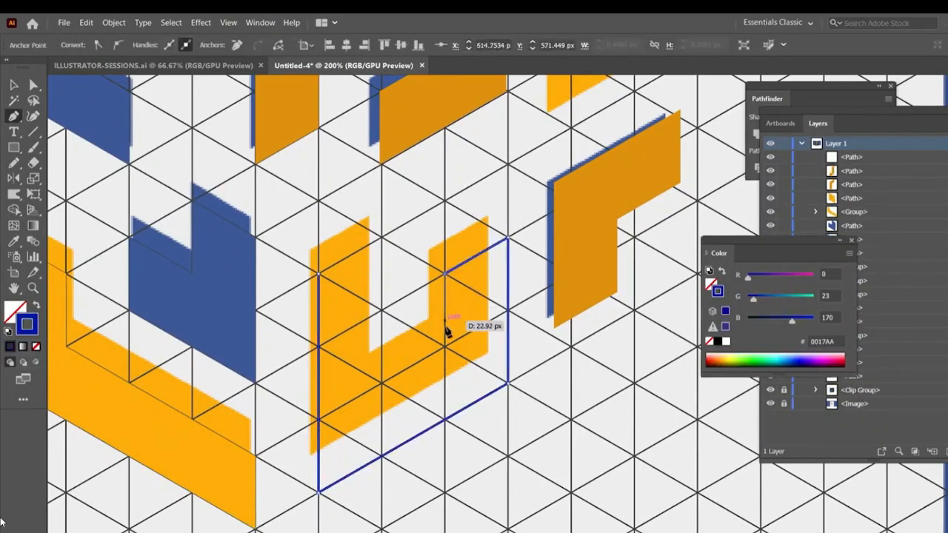
{"action": "left_click", "coordinate": [447, 345]}
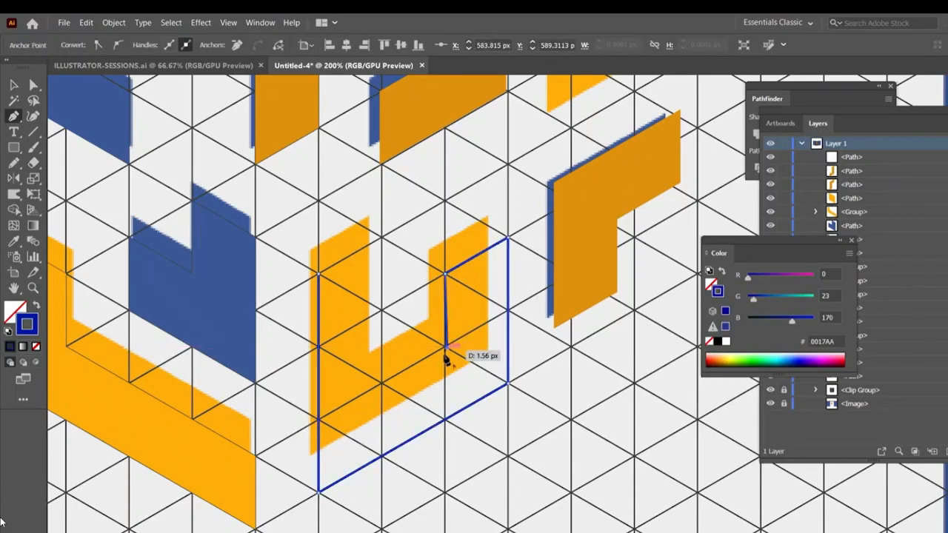
{"action": "key", "text": "ctrl+z"}
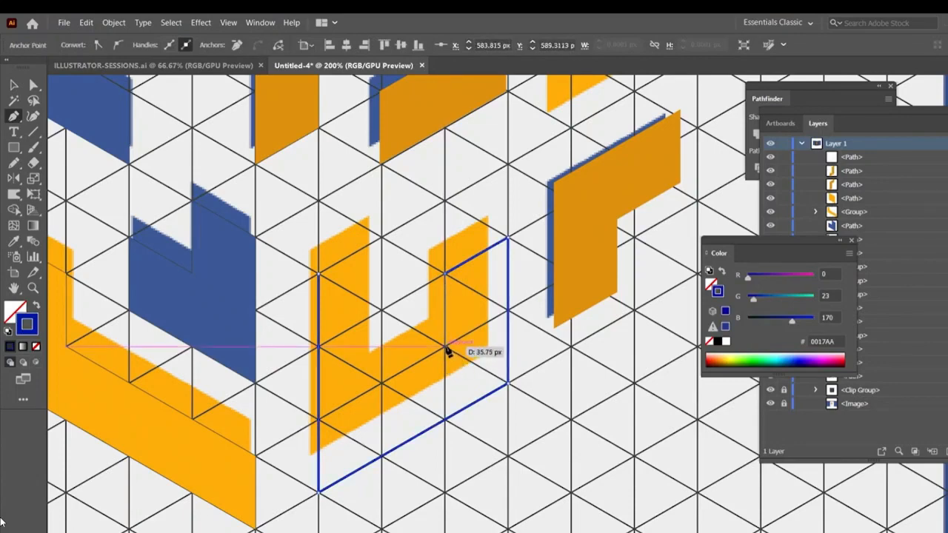
{"action": "left_click", "coordinate": [447, 346]}
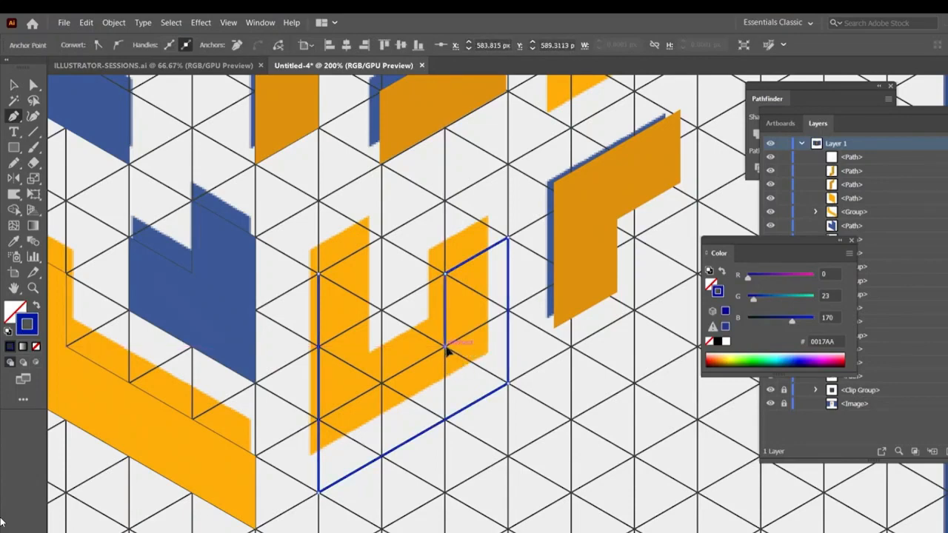
{"action": "left_click", "coordinate": [382, 384]}
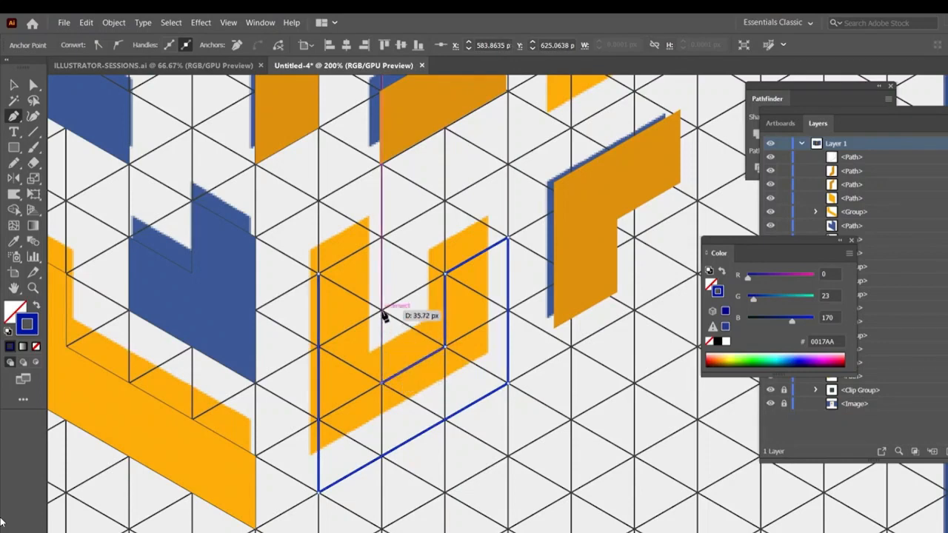
{"action": "left_click", "coordinate": [382, 238]}
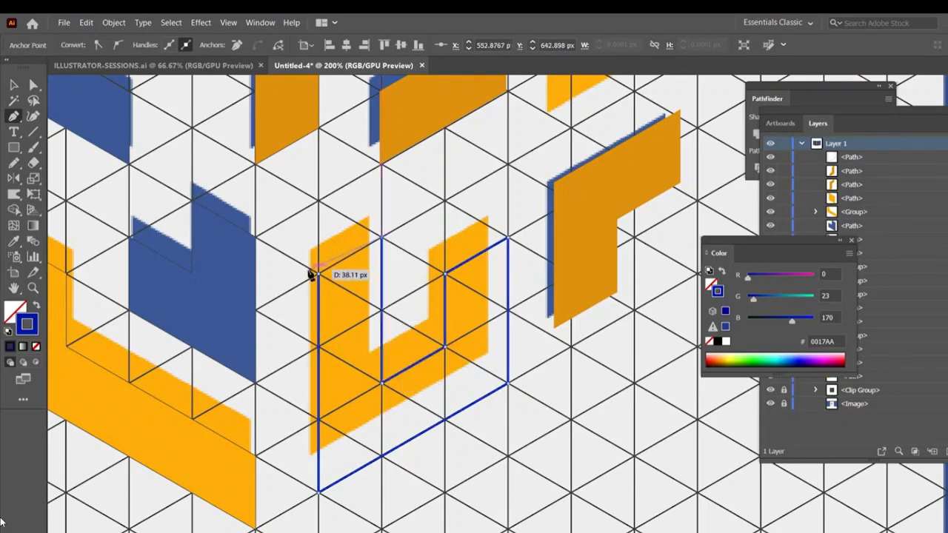
{"action": "left_click", "coordinate": [318, 275]}
Apply the bright orange fill #FEAC00 without a stroke to the traced U-shaped piece by sampling the artwork with the Eyedropper
{"action": "key", "text": "i"}
{"action": "left_click", "coordinate": [318, 278]}
{"action": "key", "text": "y"}
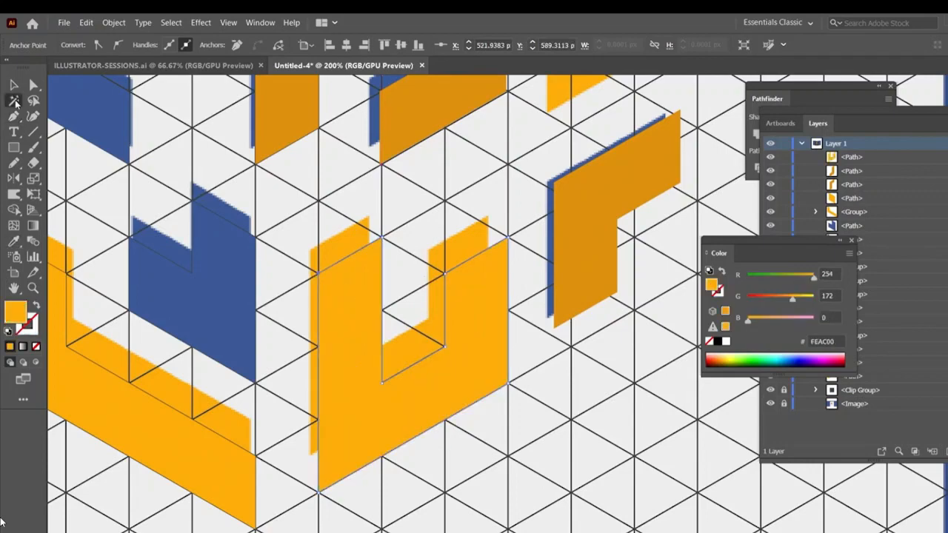
Duplicate the lower orange angled piece of the right face over the blue reference piece at its upper outer corner and recolour the copy blue (#3B5998)
{"action": "key", "text": "ctrl+minus"}
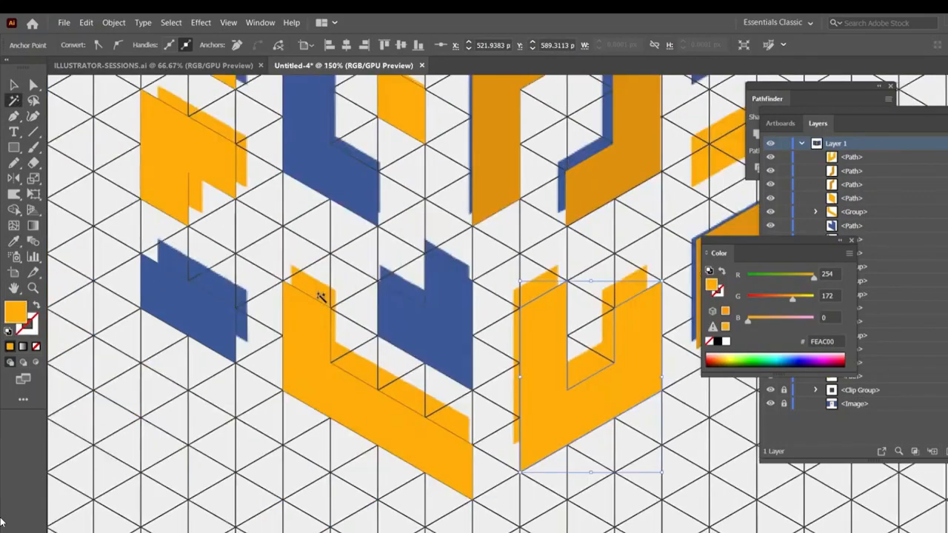
{"action": "left_click_drag", "start_coordinate": [534, 415], "coordinate": [373, 369]}
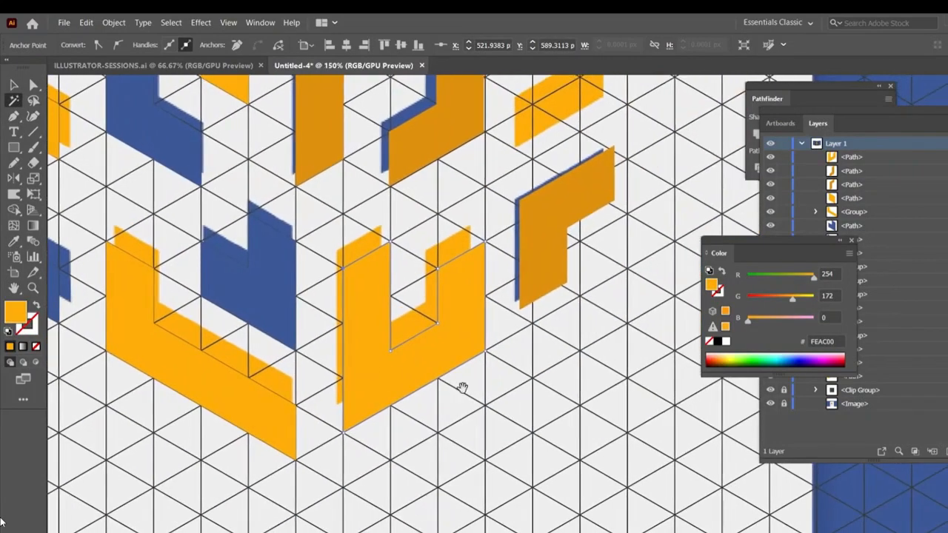
{"action": "left_click_drag", "start_coordinate": [549, 219], "coordinate": [524, 231]}
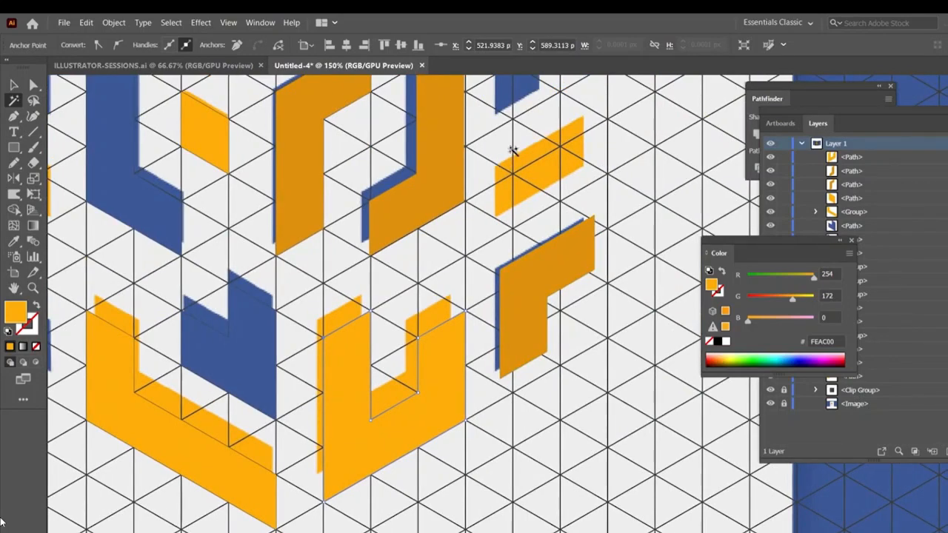
{"action": "left_click_drag", "start_coordinate": [553, 146], "coordinate": [488, 287]}
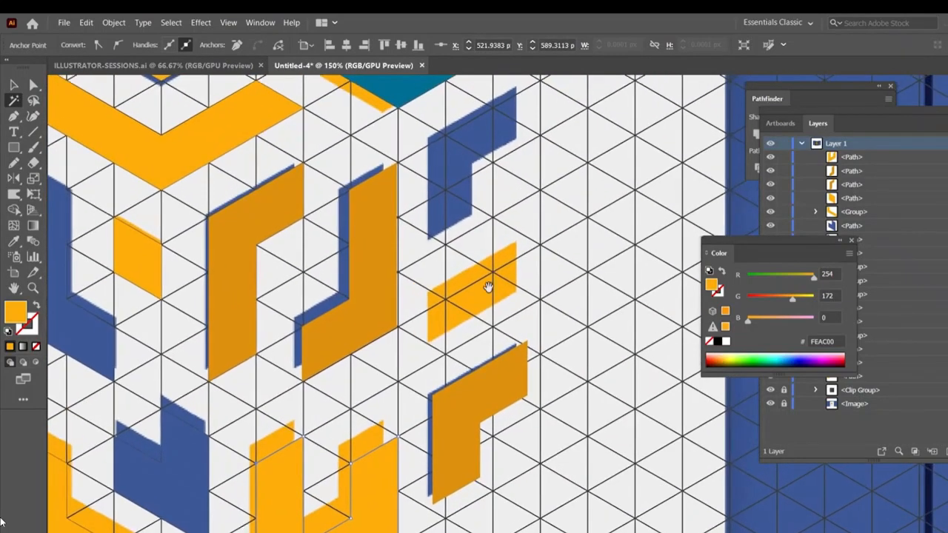
{"action": "key", "text": "v"}
{"action": "left_click", "coordinate": [464, 408]}
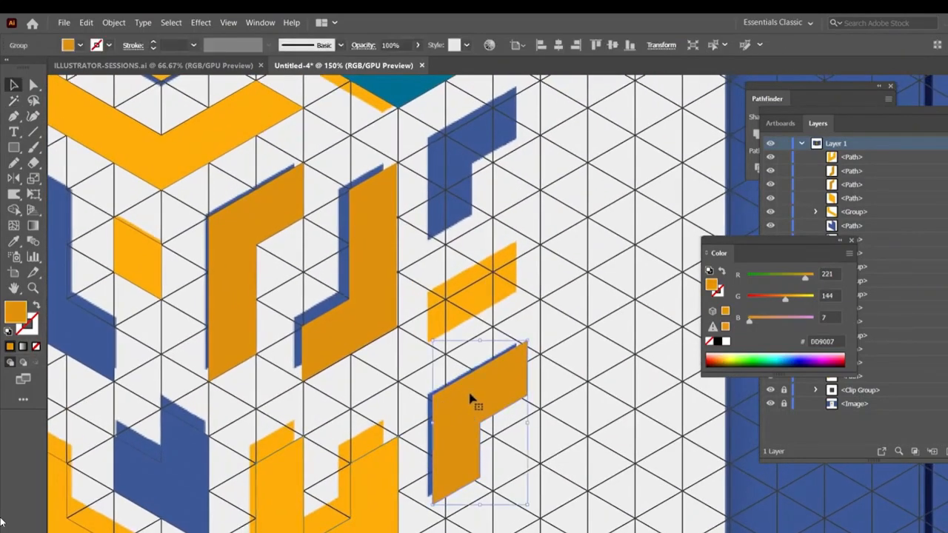
{"action": "left_click_drag", "start_coordinate": [471, 401], "coordinate": [486, 157]}
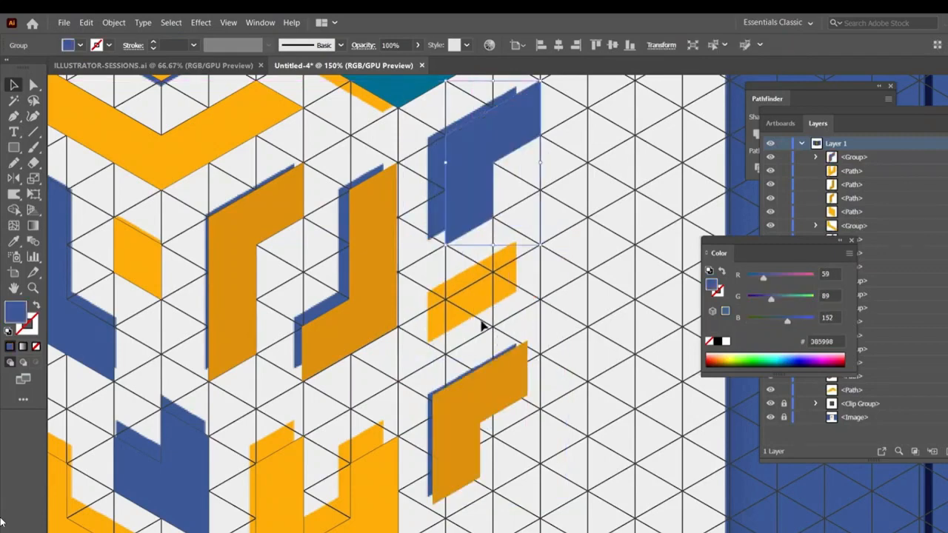
{"action": "left_click", "coordinate": [482, 326]}
Draw a blue rectangle from a grid intersection on the small orange middle piece and reshape it into a slanted parallelogram along the grid
{"action": "left_click", "coordinate": [17, 150]}
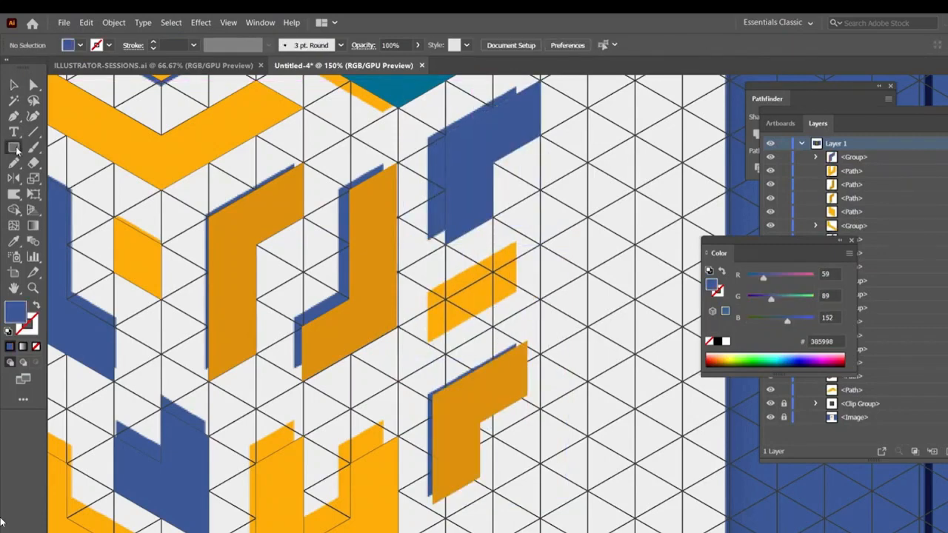
{"action": "key", "text": "ctrl+="}
{"action": "key", "text": "ctrl+="}
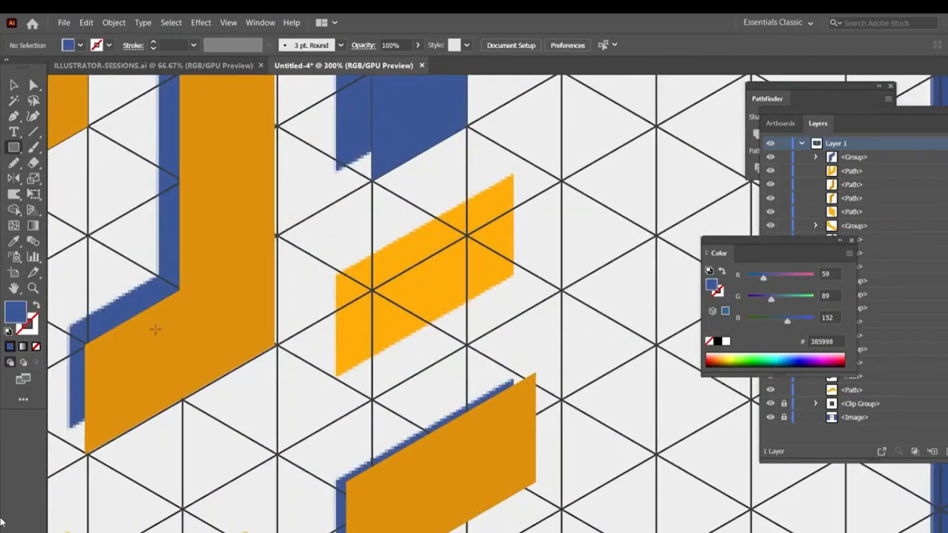
{"action": "left_click_drag", "start_coordinate": [373, 292], "coordinate": [428, 400]}
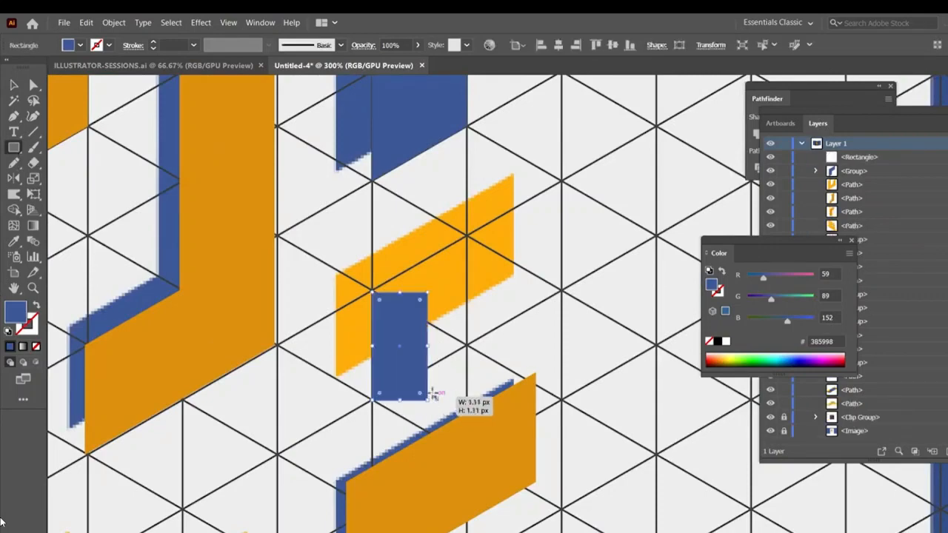
{"action": "key", "text": "ctrl+z"}
{"action": "key", "text": "ctrl+z"}
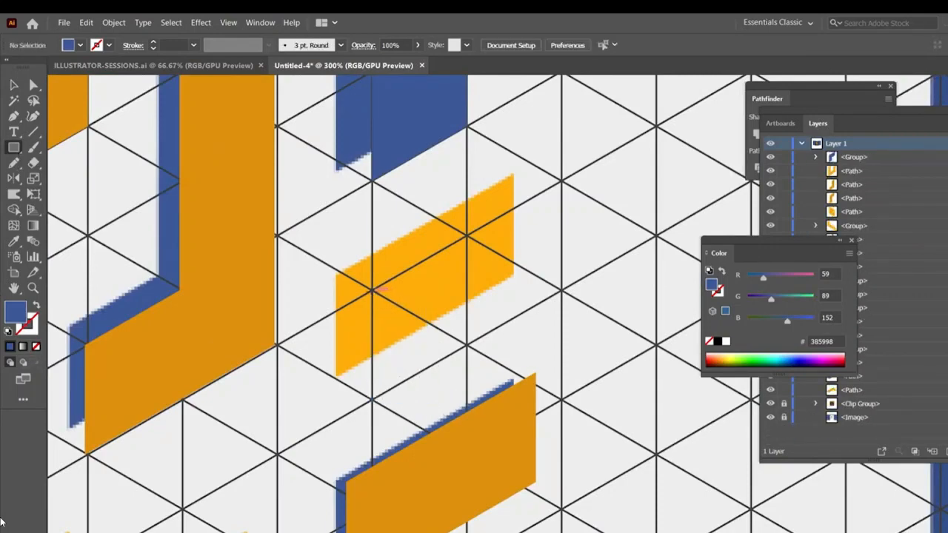
{"action": "left_click_drag", "start_coordinate": [373, 291], "coordinate": [482, 401]}
{"action": "key", "text": "v"}
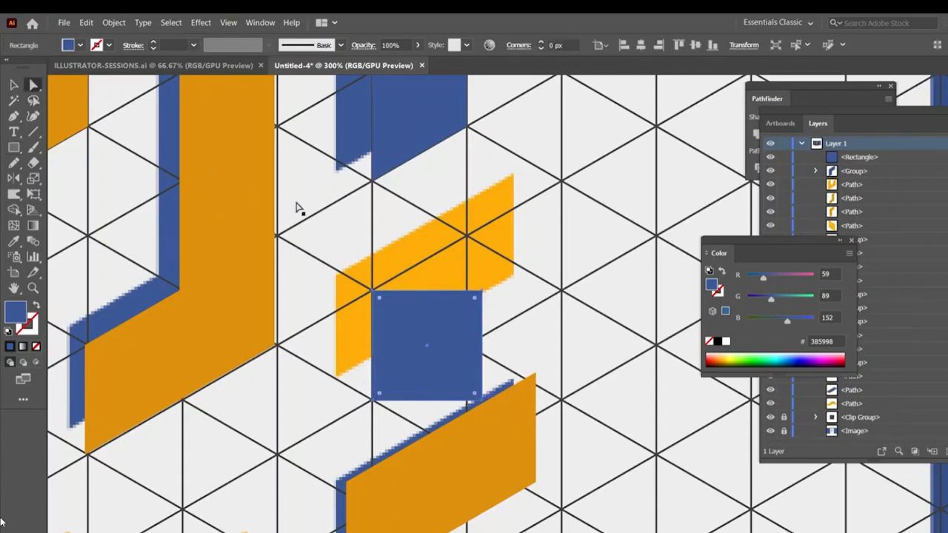
{"action": "left_click", "coordinate": [487, 298]}
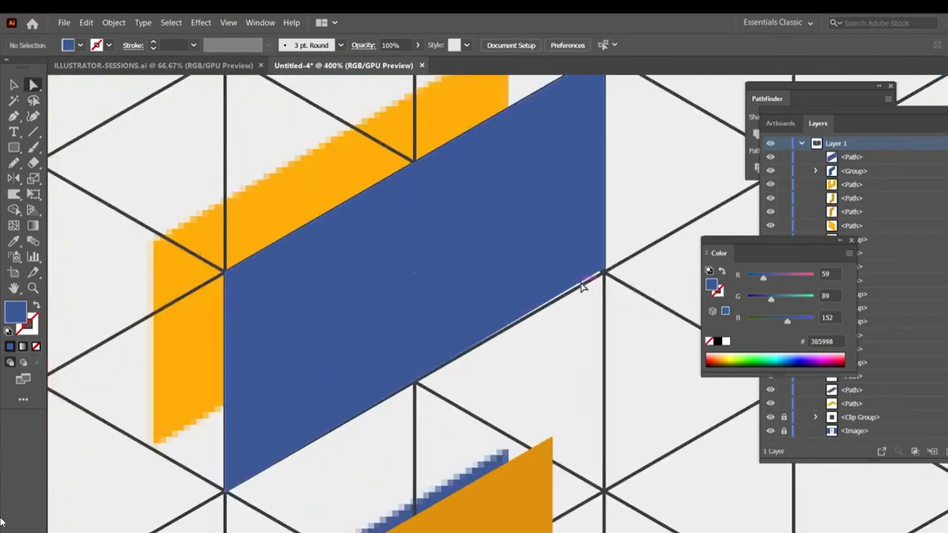
Move the lower outer corner of the blue slanted parallelogram exactly onto the grid intersection
{"action": "key", "text": "ctrl+plus"}
{"action": "left_click_drag", "start_coordinate": [565, 269], "coordinate": [511, 266]}
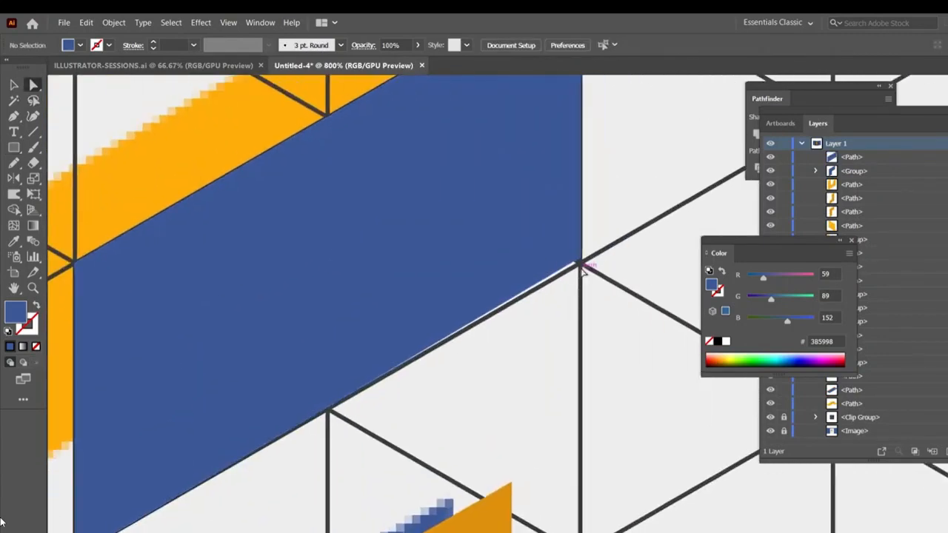
{"action": "left_click", "coordinate": [582, 261]}
{"action": "left_click_drag", "start_coordinate": [583, 259], "coordinate": [582, 258]}
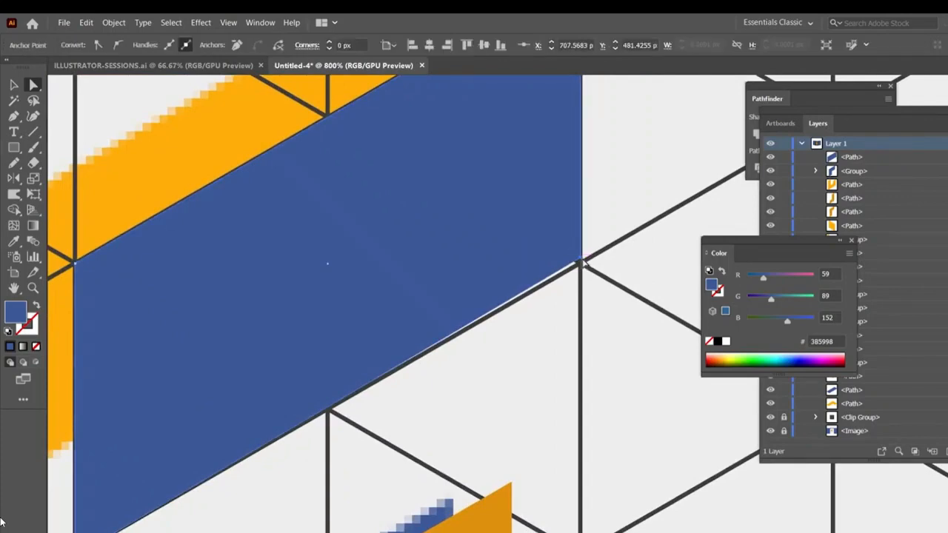
{"action": "left_click", "coordinate": [583, 262]}
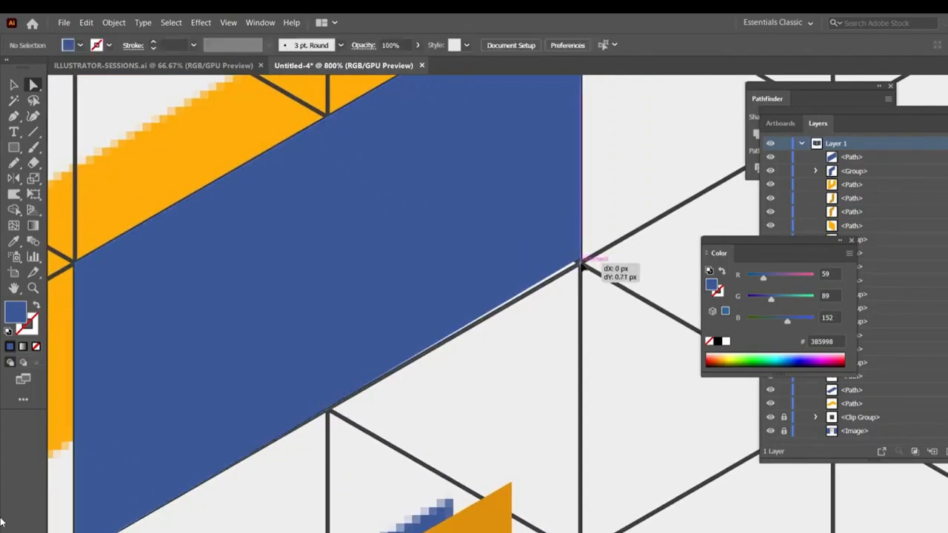
{"action": "left_click", "coordinate": [582, 261]}
Close the Color panel and hide the placed reference image so only the grid and redrawn cube pieces show
{"action": "left_click_drag", "start_coordinate": [520, 387], "coordinate": [501, 289]}
{"action": "left_click_drag", "start_coordinate": [468, 367], "coordinate": [553, 195]}
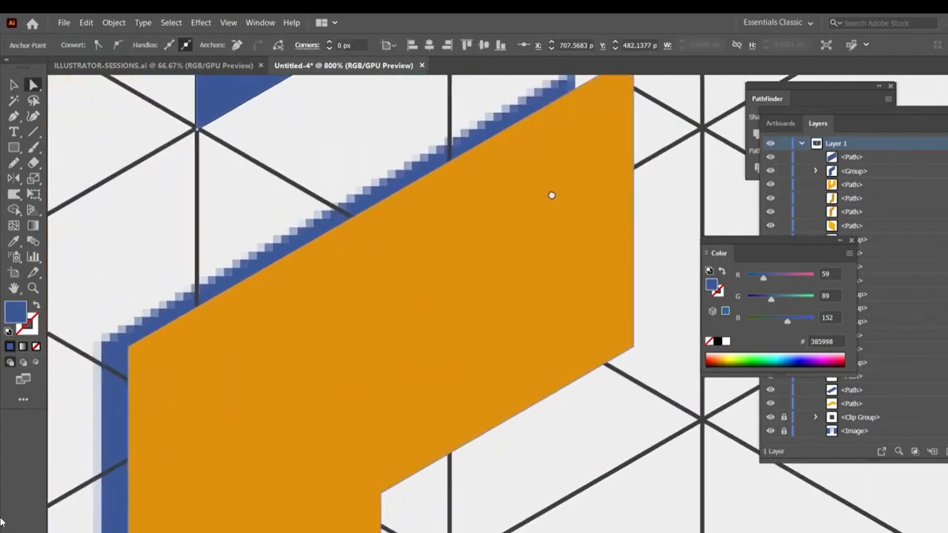
{"action": "left_click_drag", "start_coordinate": [436, 365], "coordinate": [480, 121]}
{"action": "left_click_drag", "start_coordinate": [413, 318], "coordinate": [407, 257]}
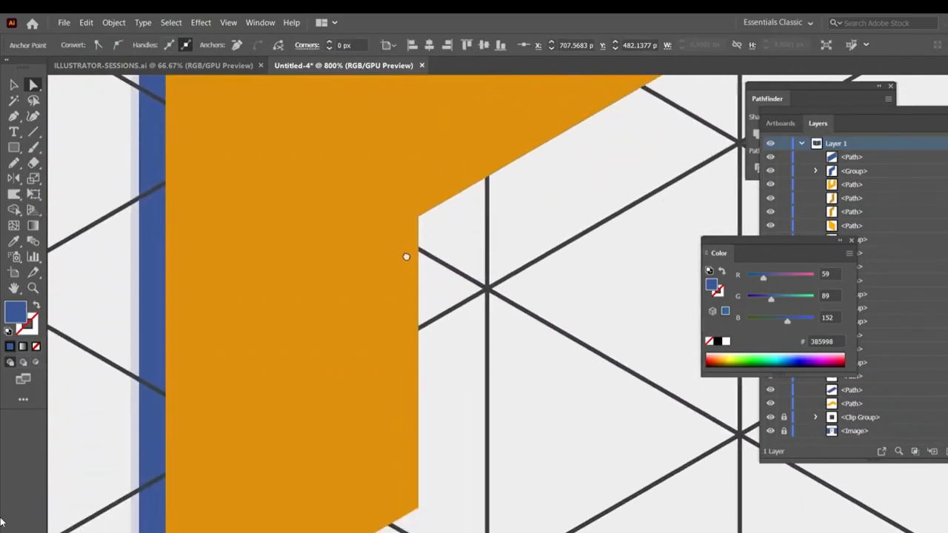
{"action": "key", "text": "ctrl+minus"}
{"action": "key", "text": "ctrl+minus"}
{"action": "key", "text": "ctrl+minus"}
{"action": "key", "text": "ctrl+minus"}
{"action": "key", "text": "ctrl+minus"}
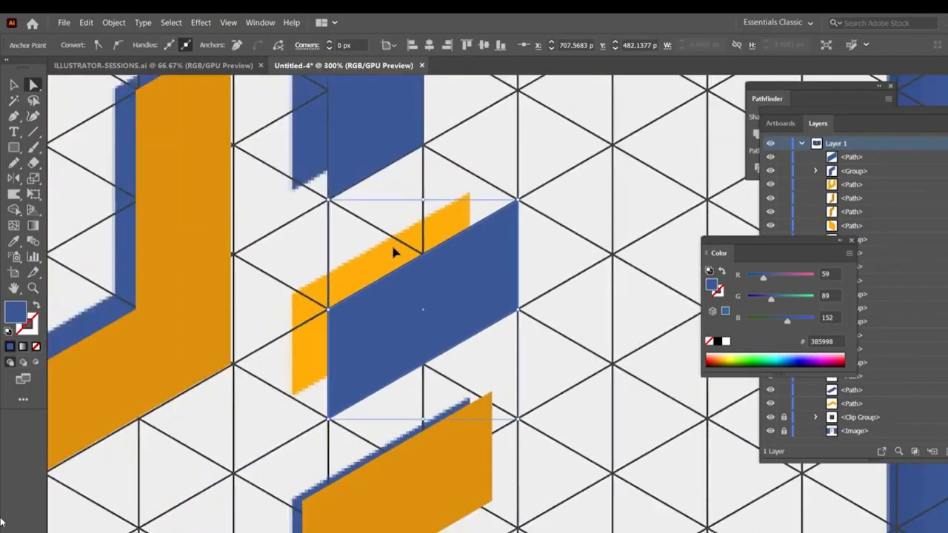
{"action": "key", "text": "ctrl+minus"}
{"action": "key", "text": "ctrl+minus"}
{"action": "key", "text": "ctrl+minus"}
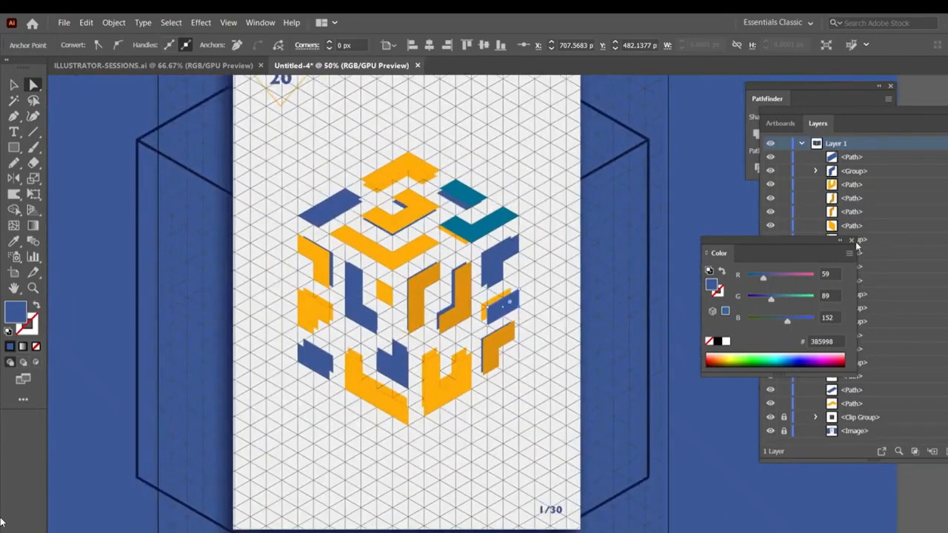
{"action": "left_click", "coordinate": [851, 241]}
{"action": "left_click", "coordinate": [770, 432]}
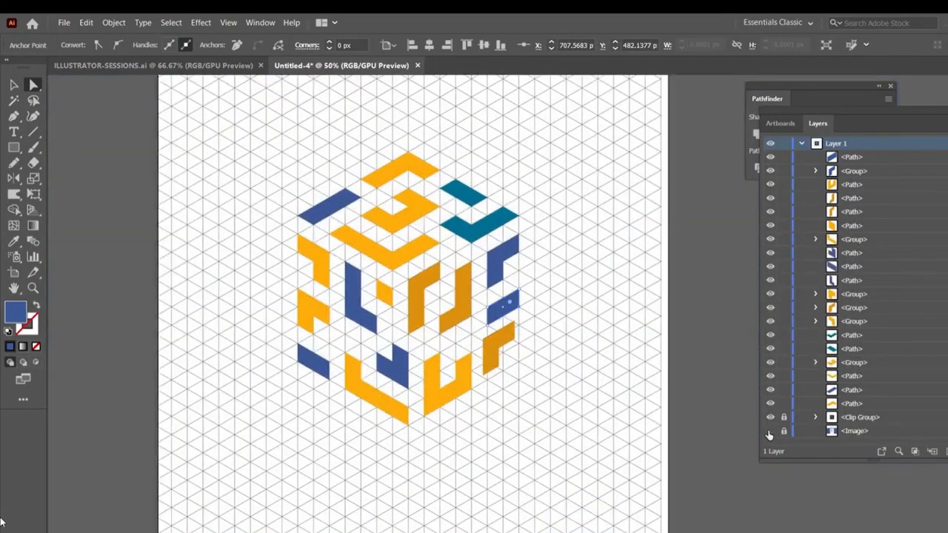
Select all the redrawn cube pieces and group them
{"action": "left_click", "coordinate": [14, 85]}
{"action": "key", "text": "ctrl+a"}
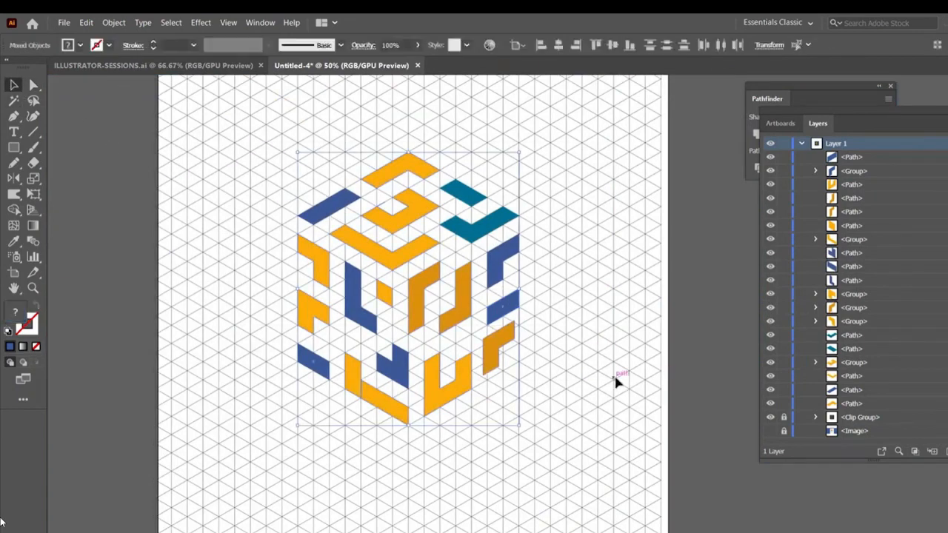
{"action": "left_click", "coordinate": [596, 379]}
{"action": "key", "text": "ctrl+a"}
{"action": "right_click", "coordinate": [437, 365]}
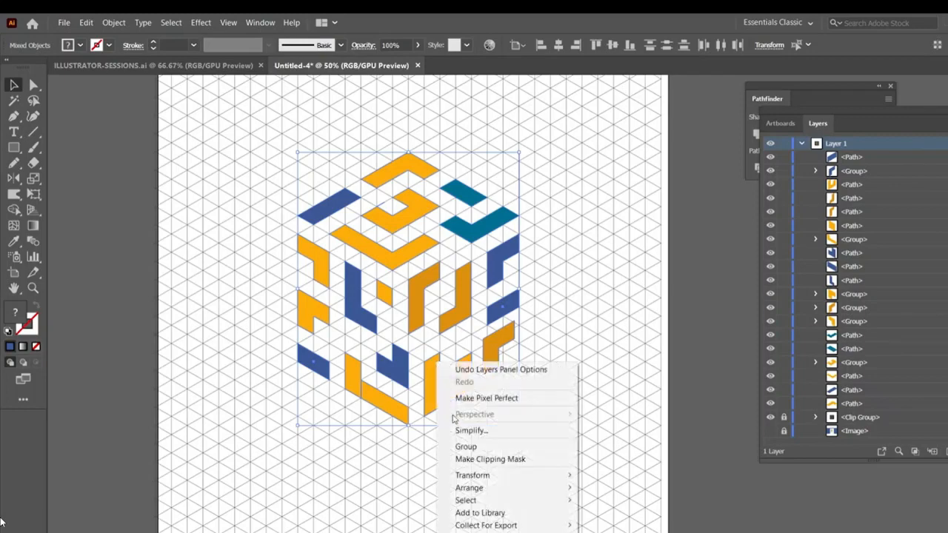
{"action": "left_click", "coordinate": [457, 446]}
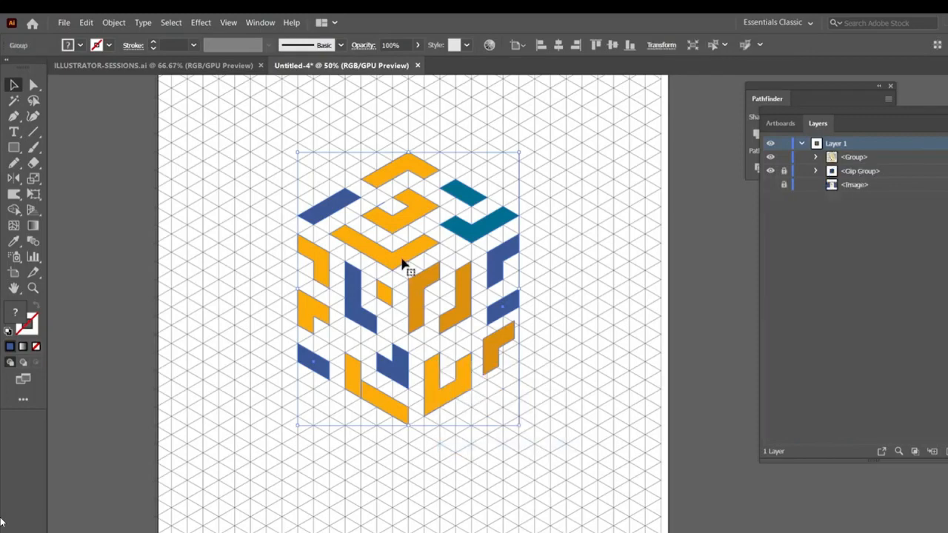
Try to centre the cube group horizontally and vertically on the artboard, and return it to its former place on the grid
{"action": "left_click", "coordinate": [523, 46]}
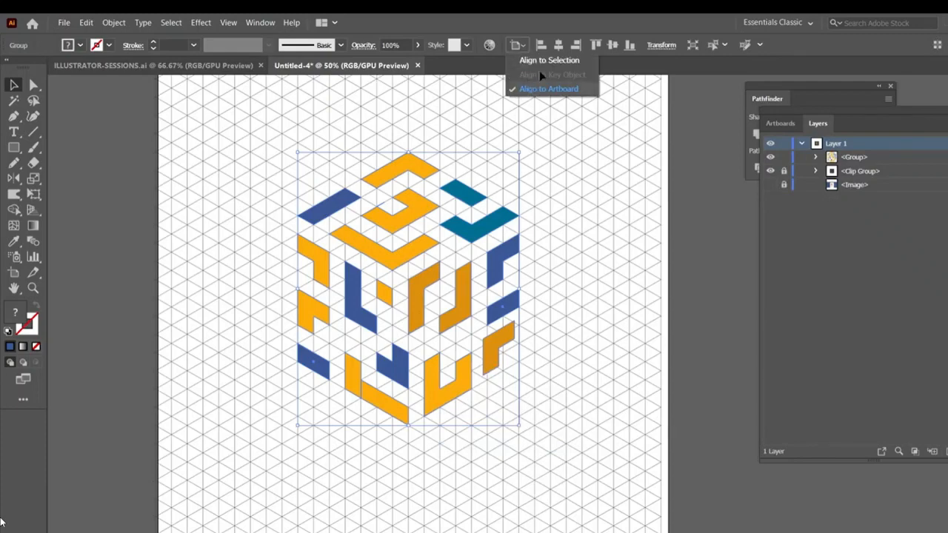
{"action": "left_click", "coordinate": [541, 85]}
{"action": "left_click", "coordinate": [560, 44]}
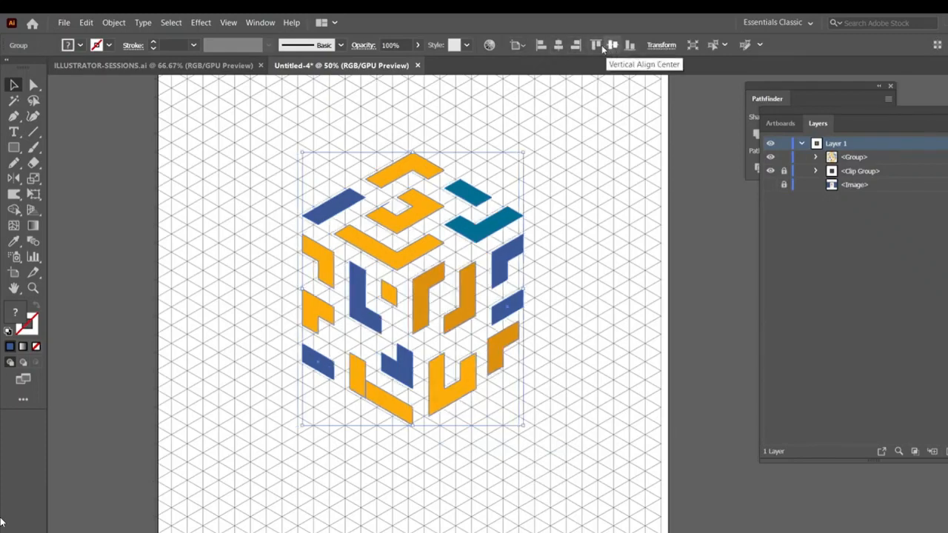
{"action": "left_click", "coordinate": [612, 46]}
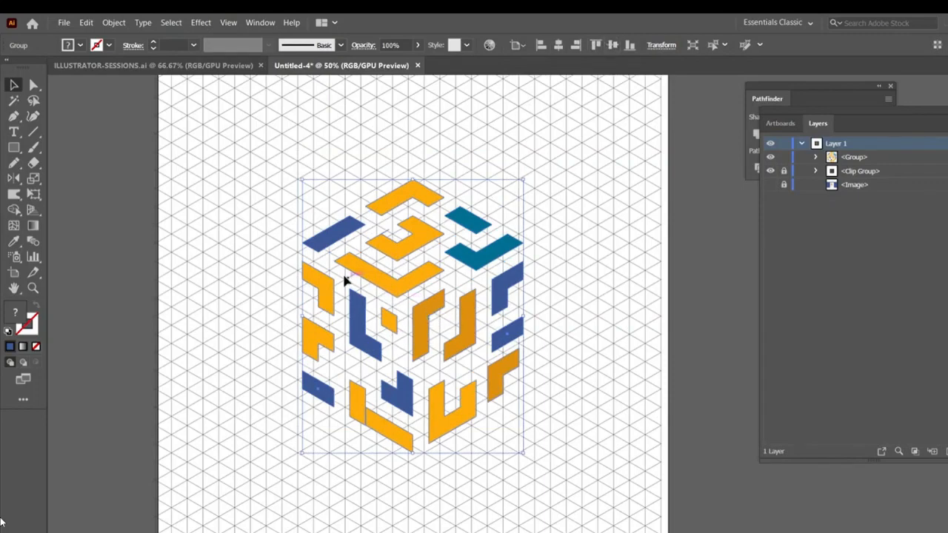
{"action": "left_click_drag", "start_coordinate": [423, 232], "coordinate": [425, 201]}
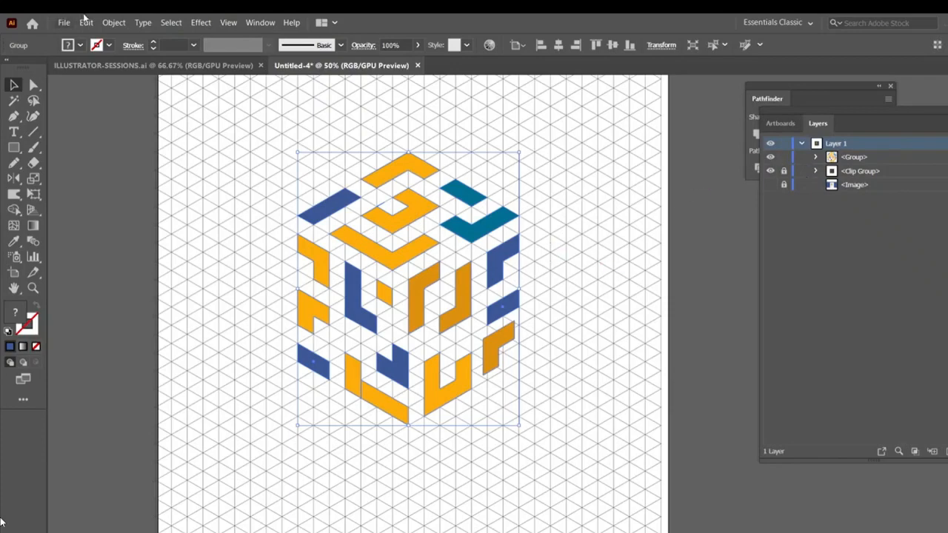
Examine the contents of the locked clip group that holds the isometric grid
{"action": "left_click", "coordinate": [111, 23]}
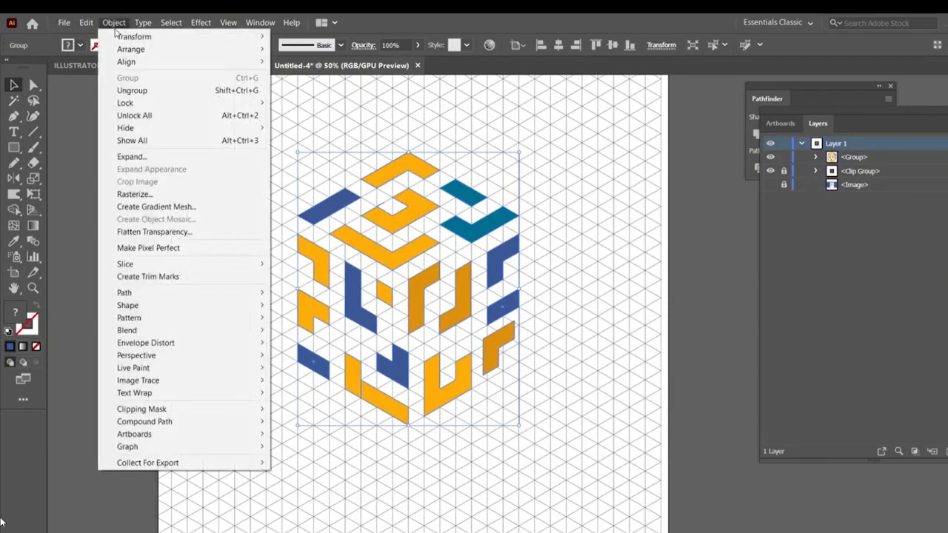
{"action": "left_click", "coordinate": [803, 146]}
{"action": "left_click", "coordinate": [801, 146]}
{"action": "left_click", "coordinate": [800, 146]}
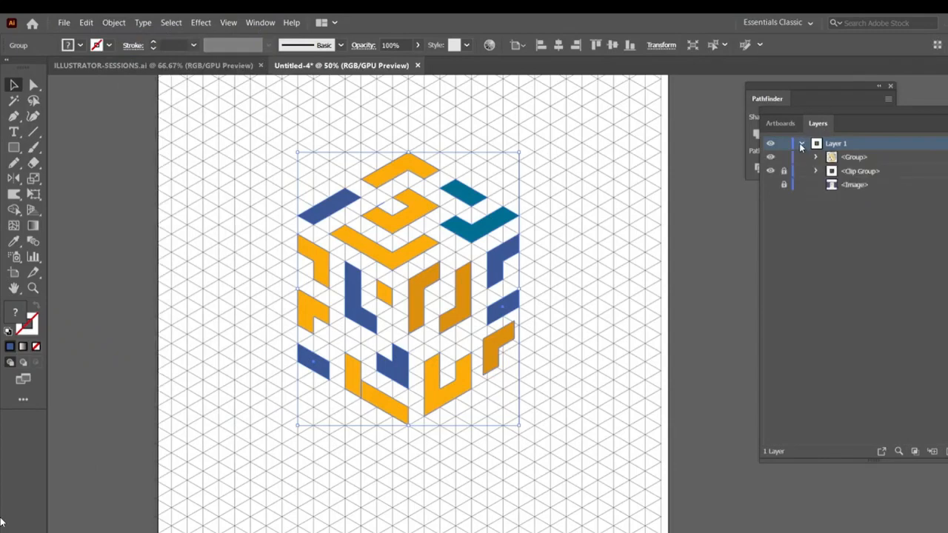
{"action": "left_click", "coordinate": [816, 171]}
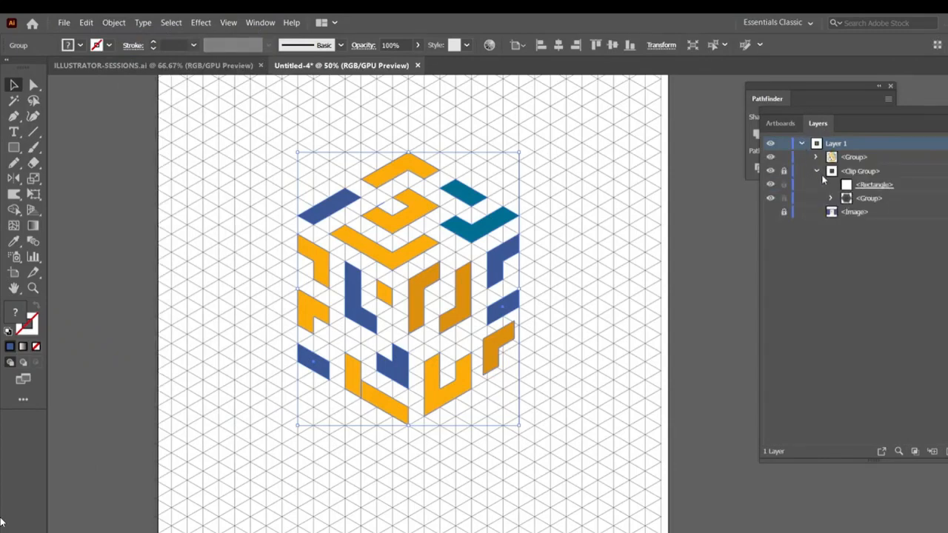
{"action": "left_click", "coordinate": [817, 171]}
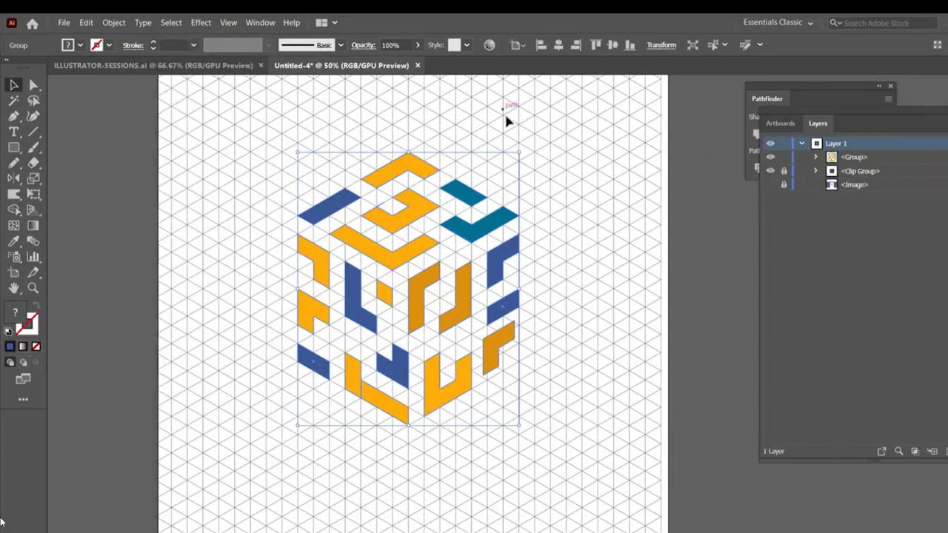